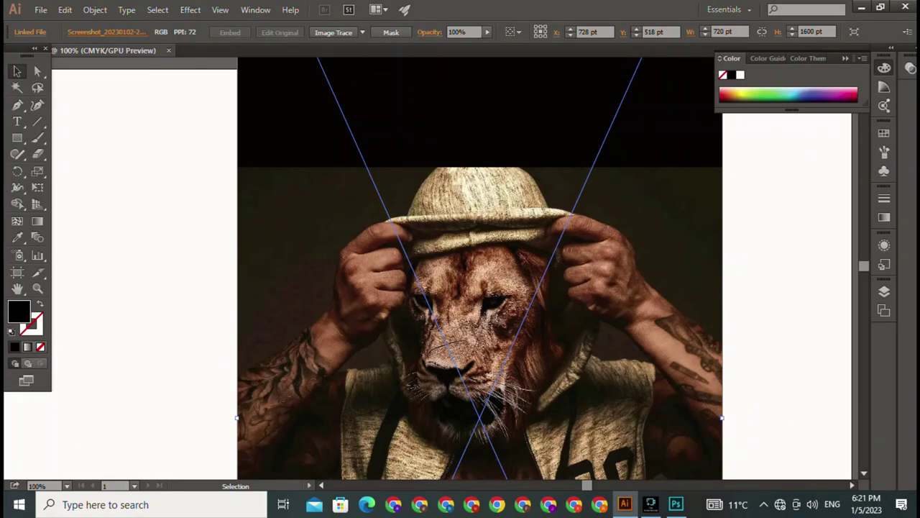
Deselect the placed photo and zoom to 200% on the lion's hat and face.
key(ctrl+minus)
key(ctrl+minus)
key(ctrl+minus)
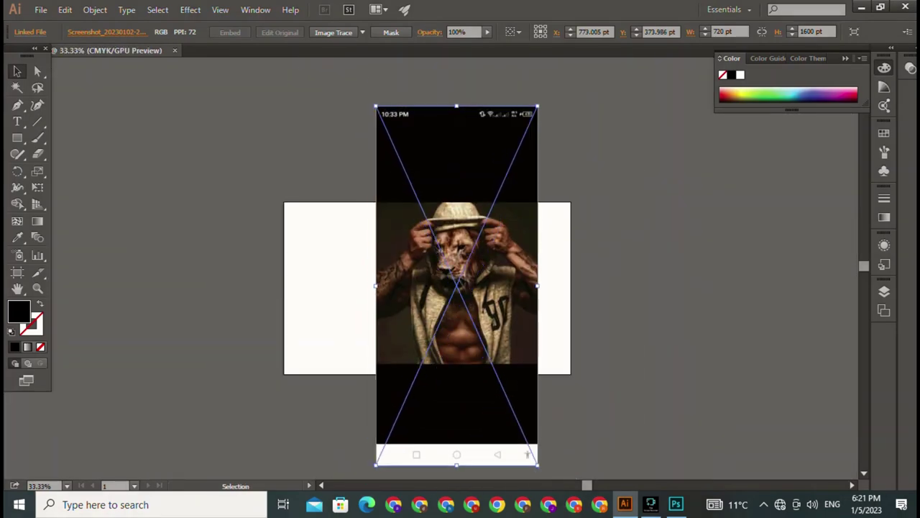
key(ctrl+shift+a)
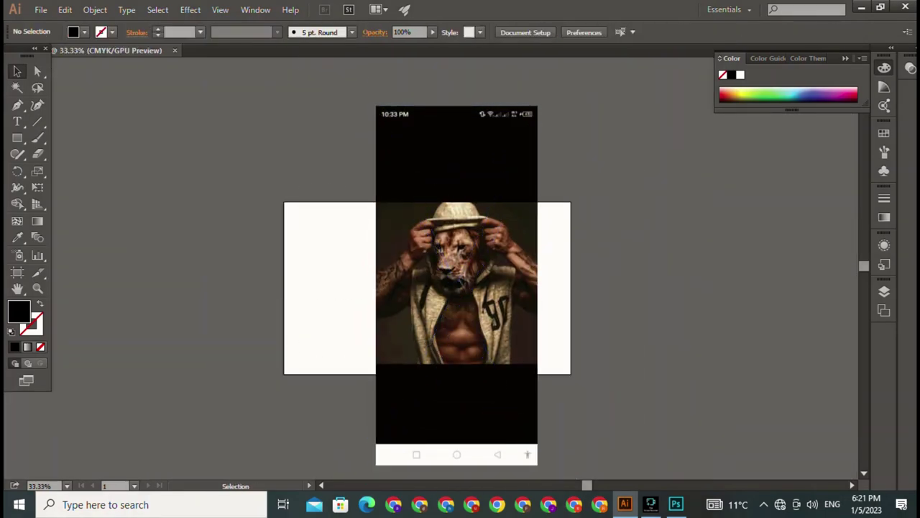
key(ctrl+plus)
key(ctrl+plus)
key(ctrl+plus)
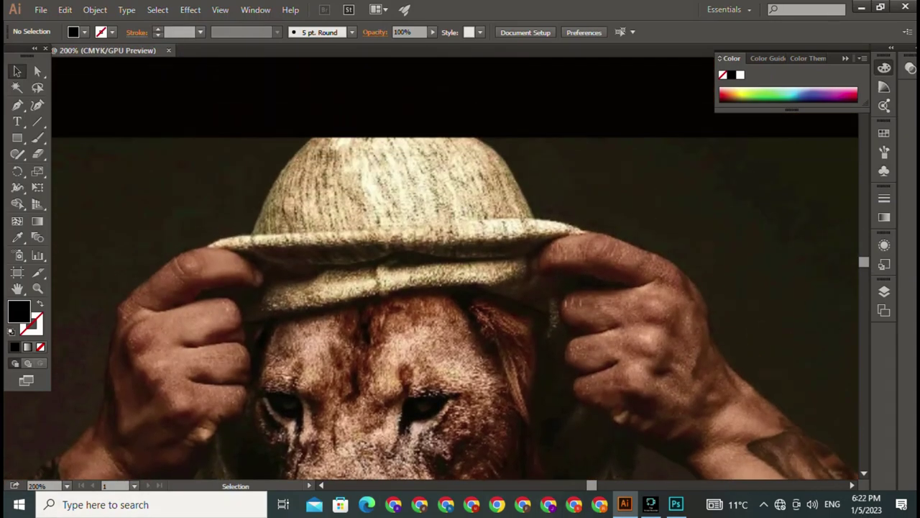
mouse_move(460, 359)
mouse_down()
mouse_move(352, 202)
mouse_move(435, 201)
mouse_up()
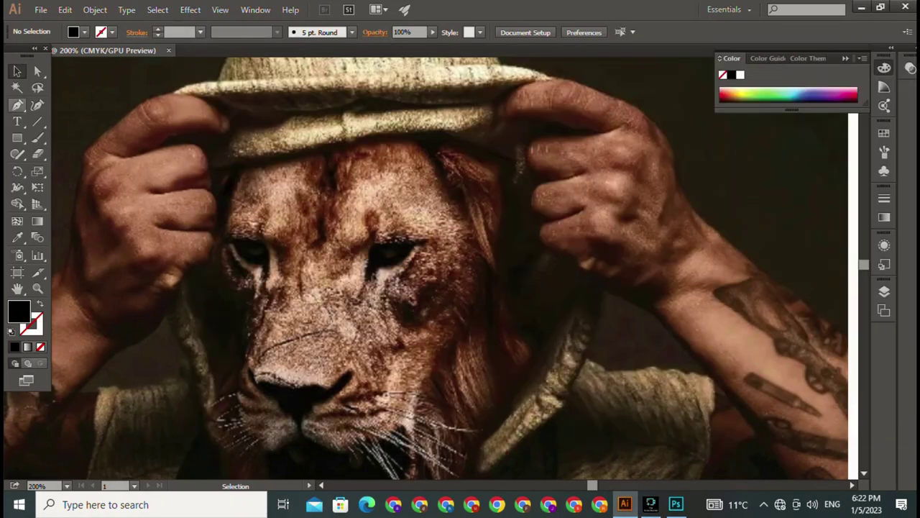
With the Pen tool, trace the hoodie's right edge, curving up toward the shoulder.
key(p)
drag(460, 288, 529, 244)
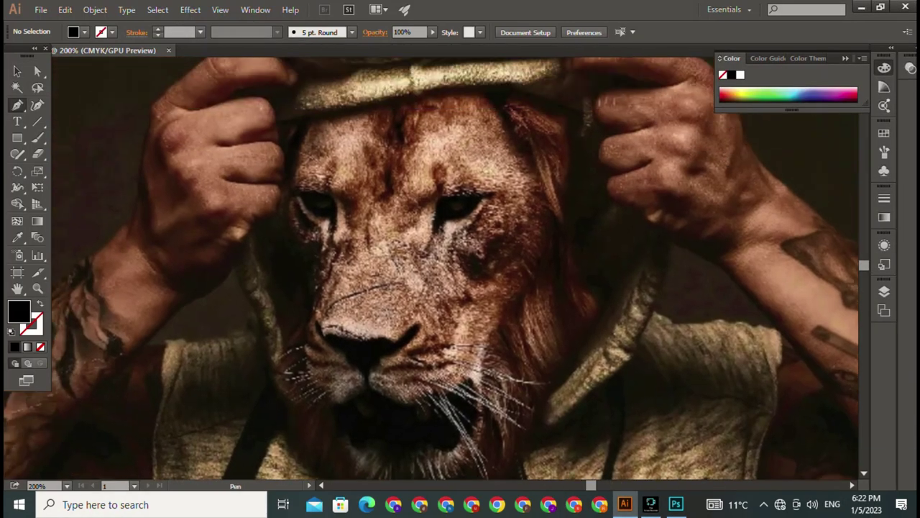
drag(460, 446, 460, 86)
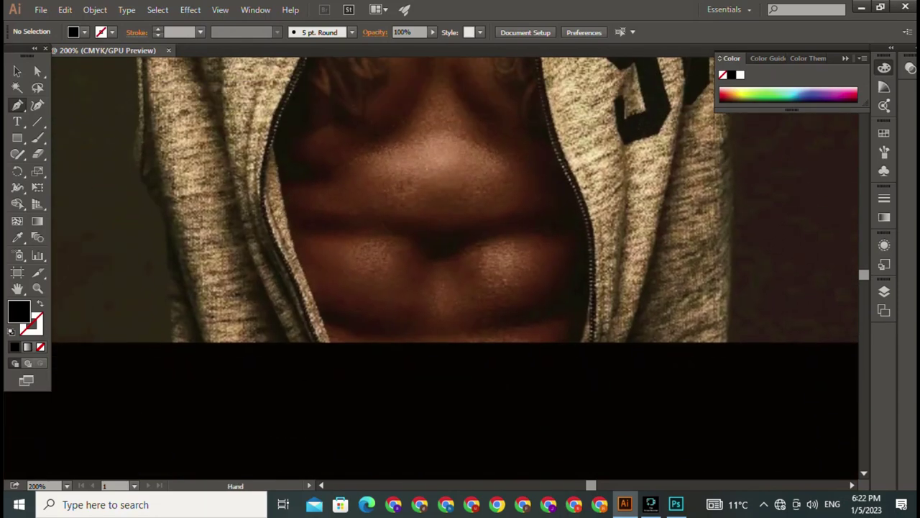
drag(730, 328, 719, 514)
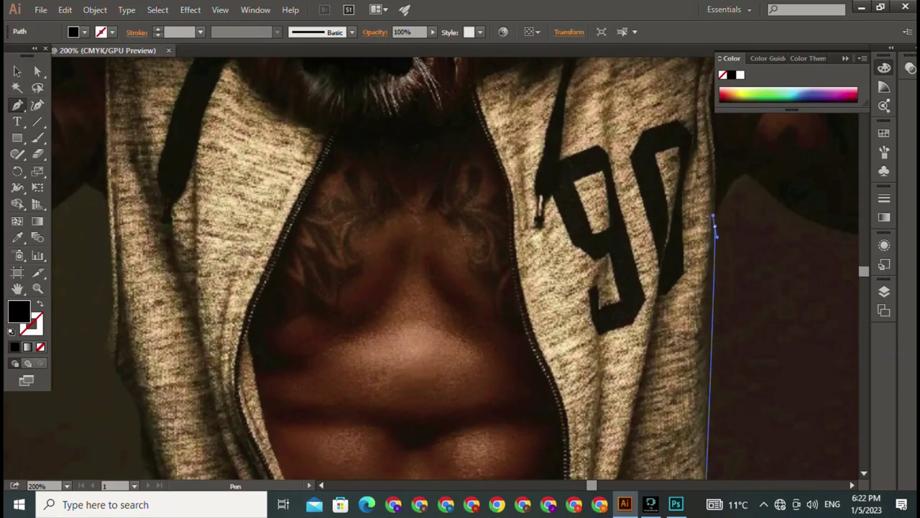
drag(716, 209, 718, 246)
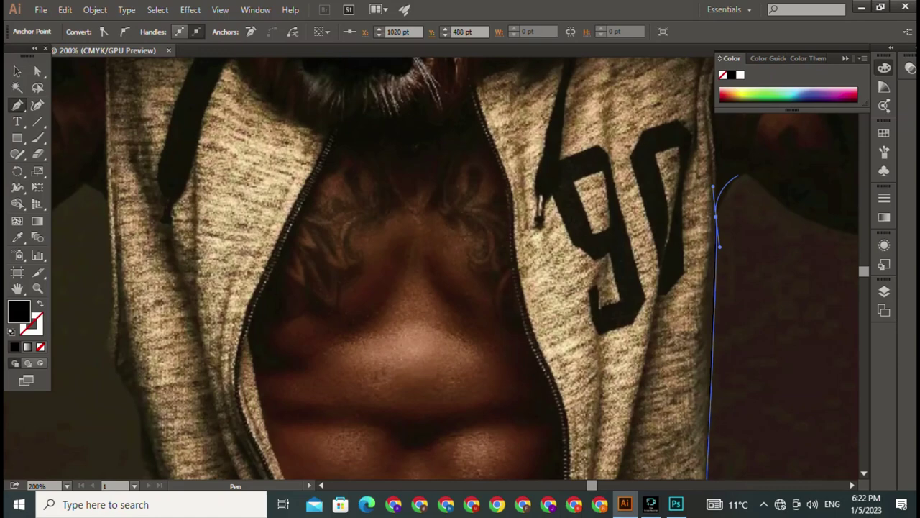
At 400% zoom, curve the path over the shoulder beside the 90 lettering.
key(ctrl+plus)
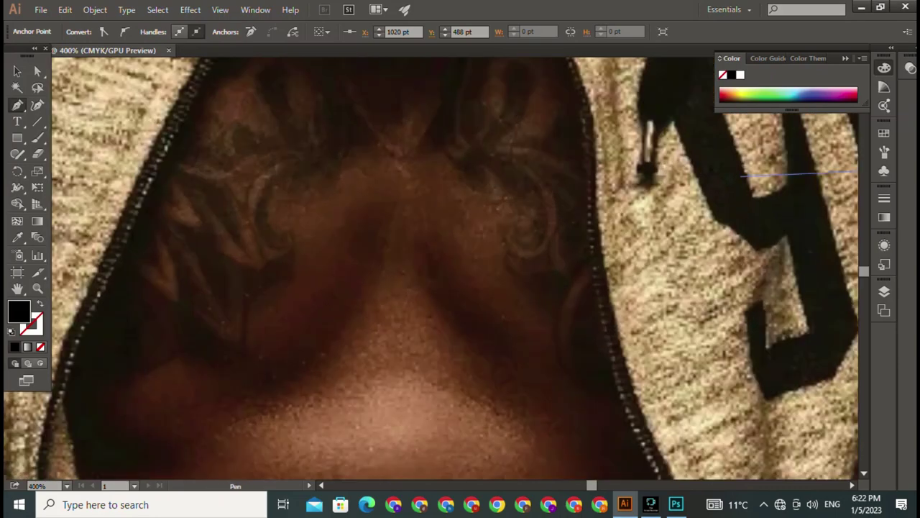
drag(719, 215, 316, 366)
drag(598, 246, 614, 228)
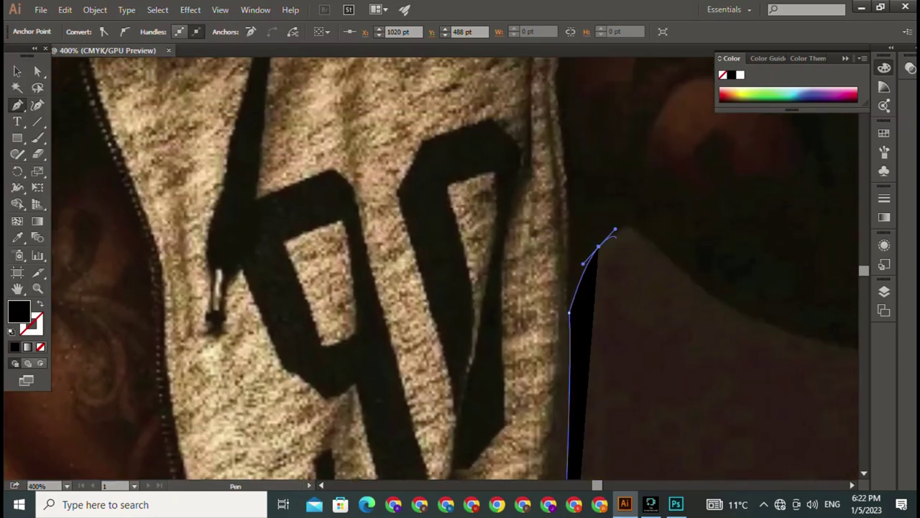
mouse_move(667, 258)
mouse_down()
mouse_move(699, 311)
mouse_move(650, 394)
mouse_move(740, 389)
mouse_up()
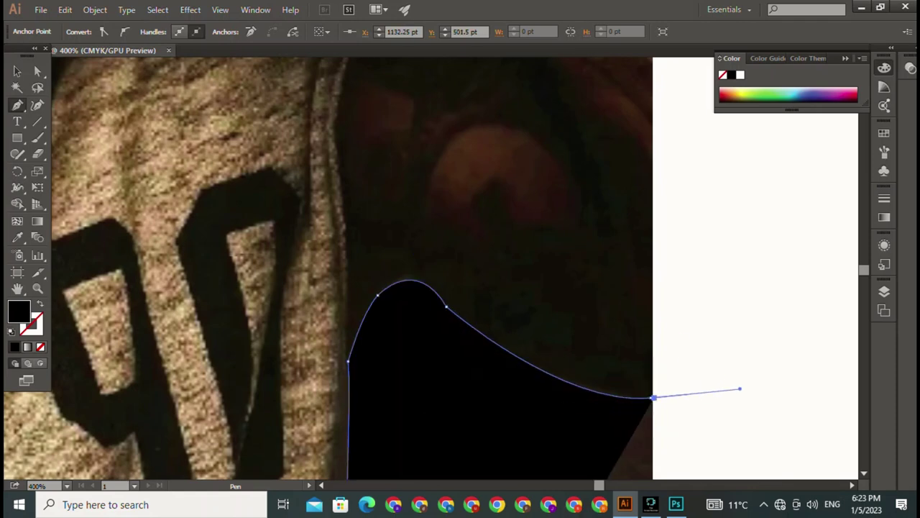
drag(653, 397, 740, 389)
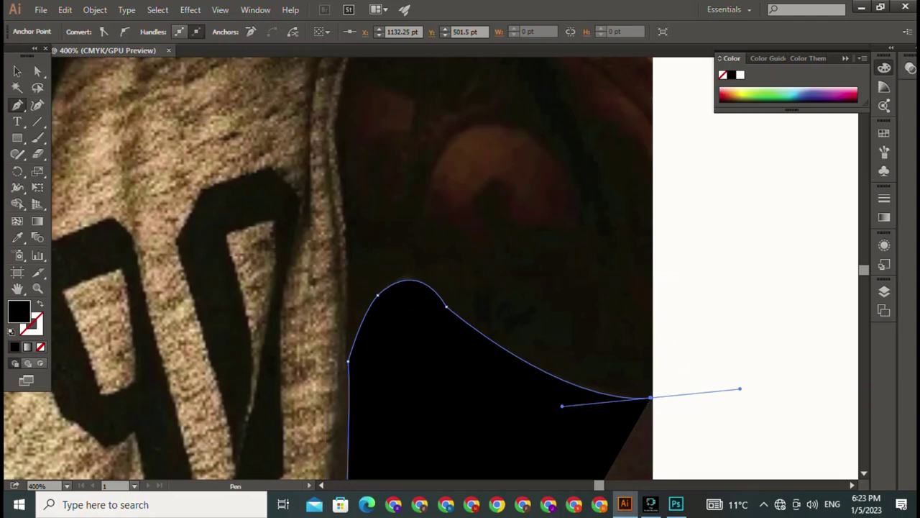
drag(650, 397, 630, 335)
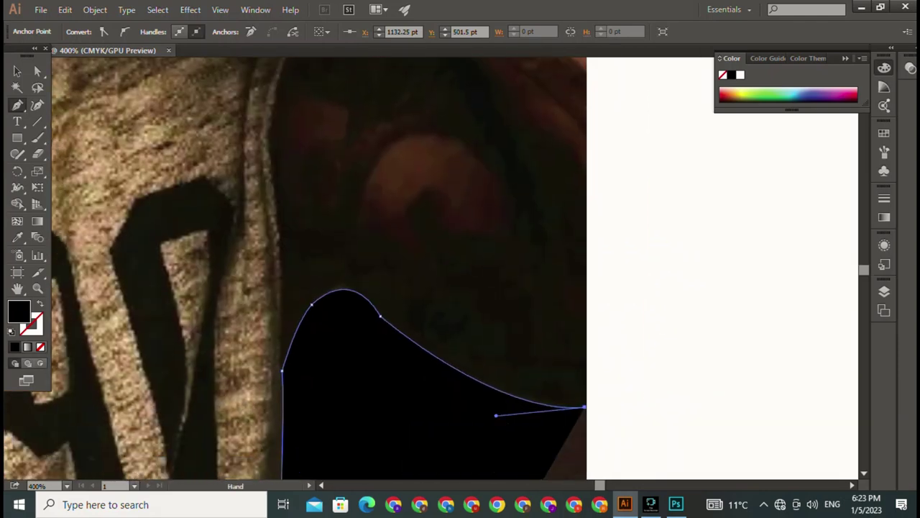
Give the shoulder path no fill and a white 1 pt stroke.
key(v)
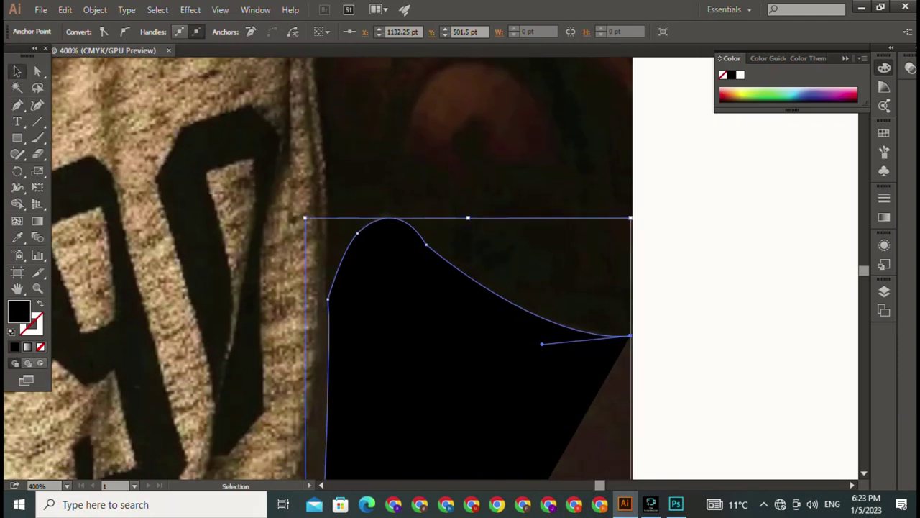
click(84, 32)
key(shift+x)
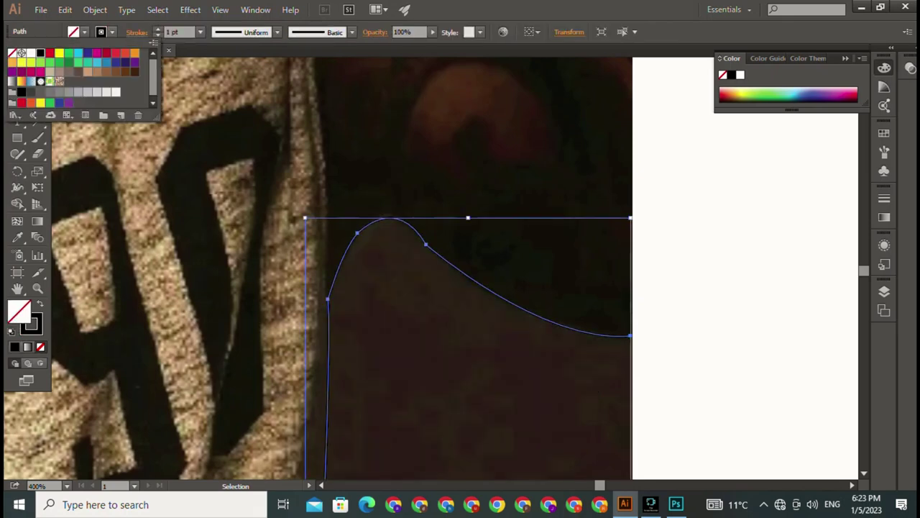
click(30, 53)
click(101, 31)
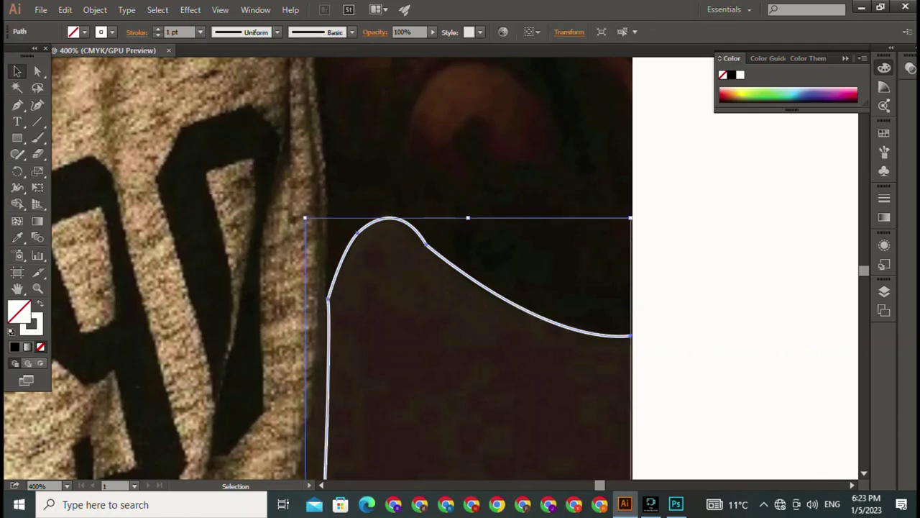
Continue the outline from its open end up the forearm and over the knuckle.
key(p)
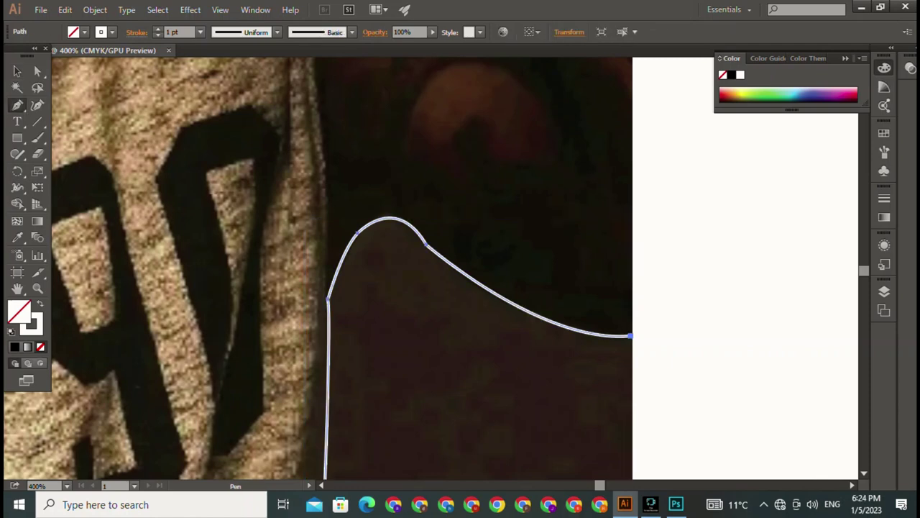
click(630, 336)
drag(618, 216, 557, 392)
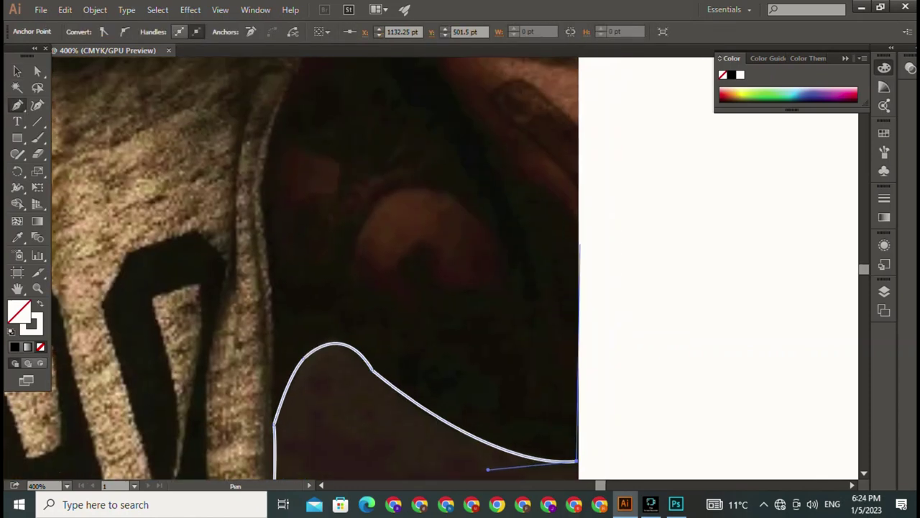
drag(345, 86, 319, 467)
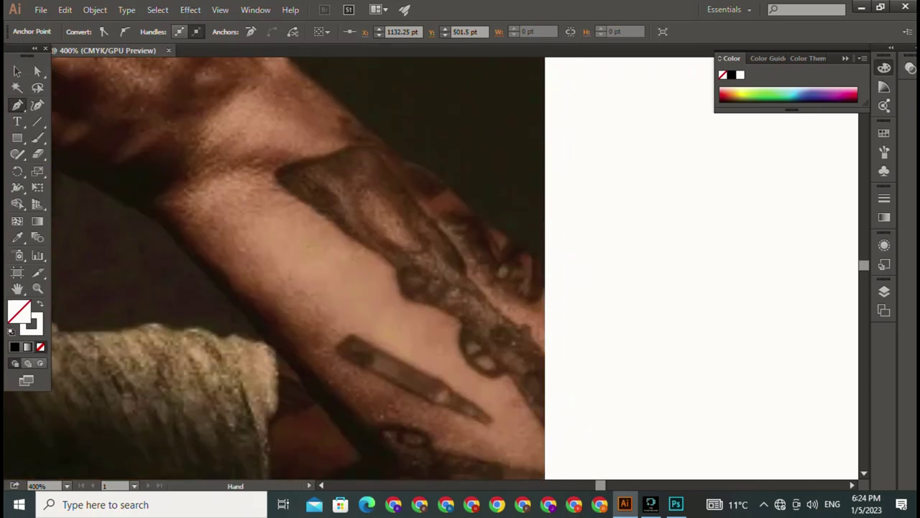
drag(251, 64, 386, 264)
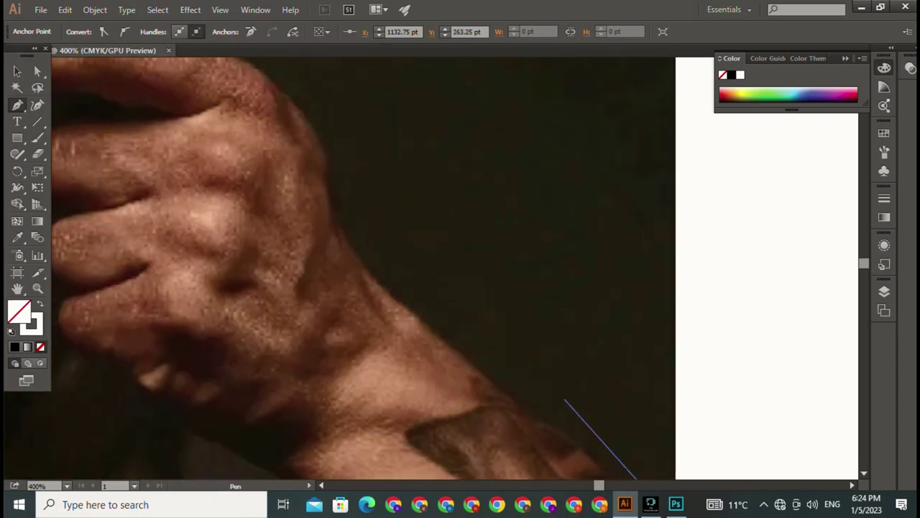
drag(565, 396, 469, 296)
click(329, 154)
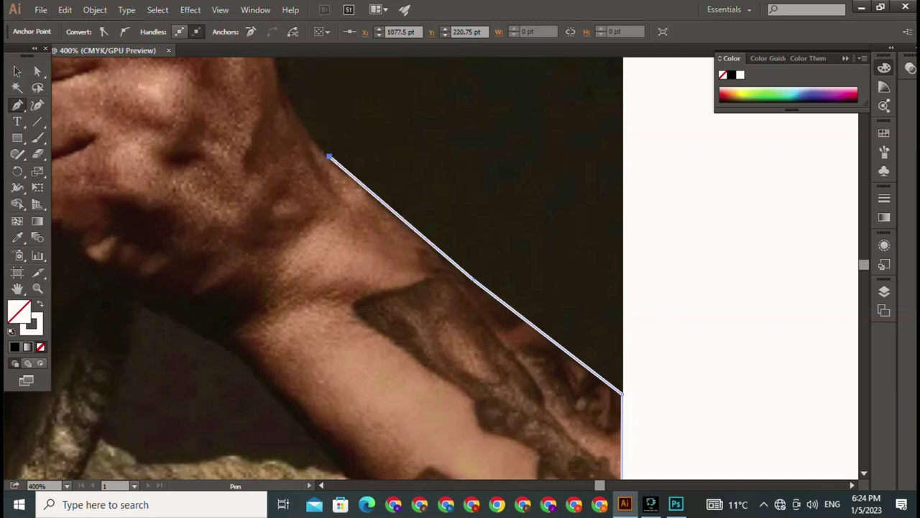
drag(328, 154, 487, 362)
drag(433, 245, 437, 176)
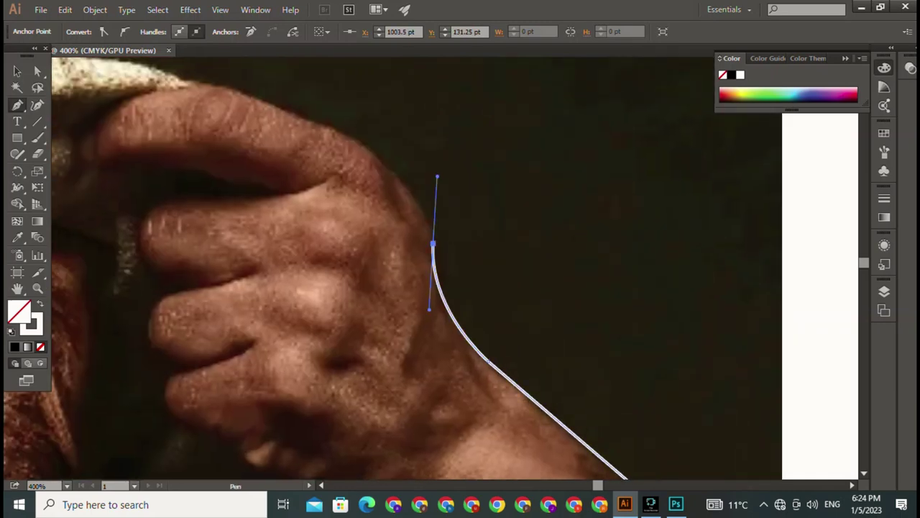
drag(317, 123, 205, 79)
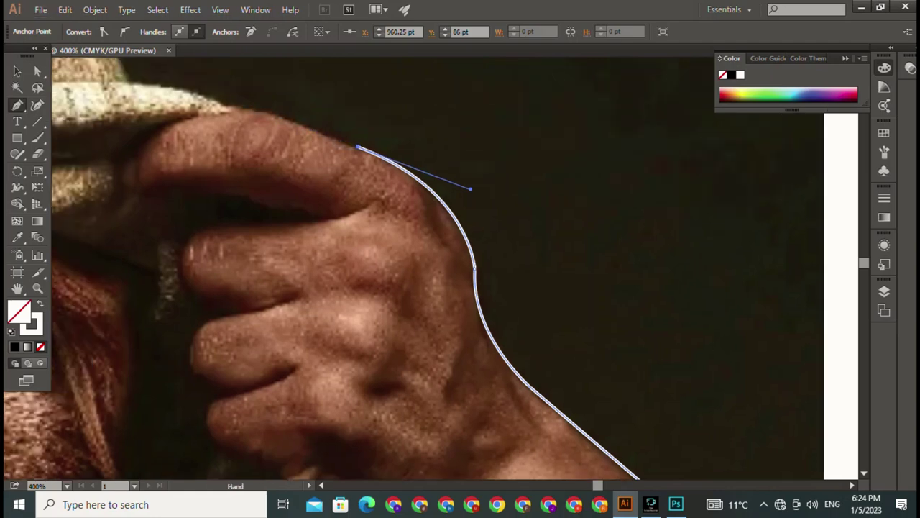
Wrap the outline around the fingertip beneath the hat brim and along its underside.
drag(316, 122, 731, 351)
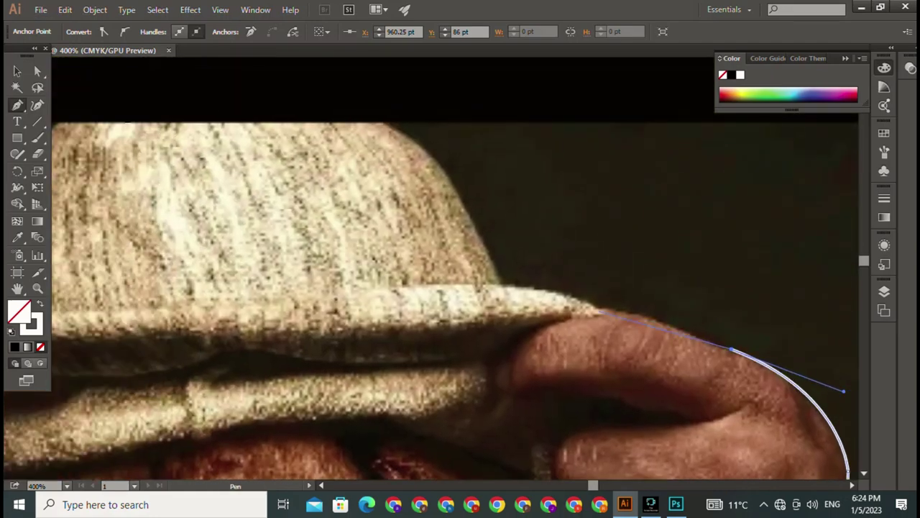
drag(637, 314, 649, 314)
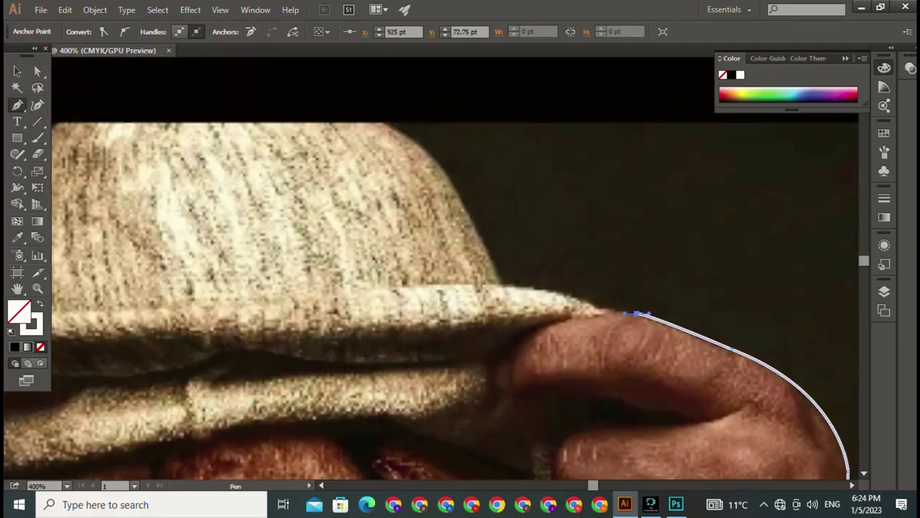
drag(536, 329, 505, 350)
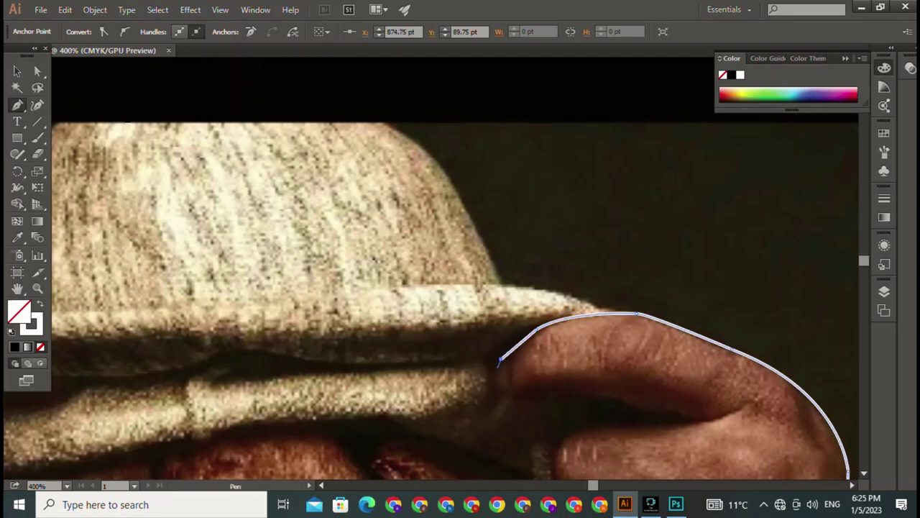
drag(504, 391, 530, 391)
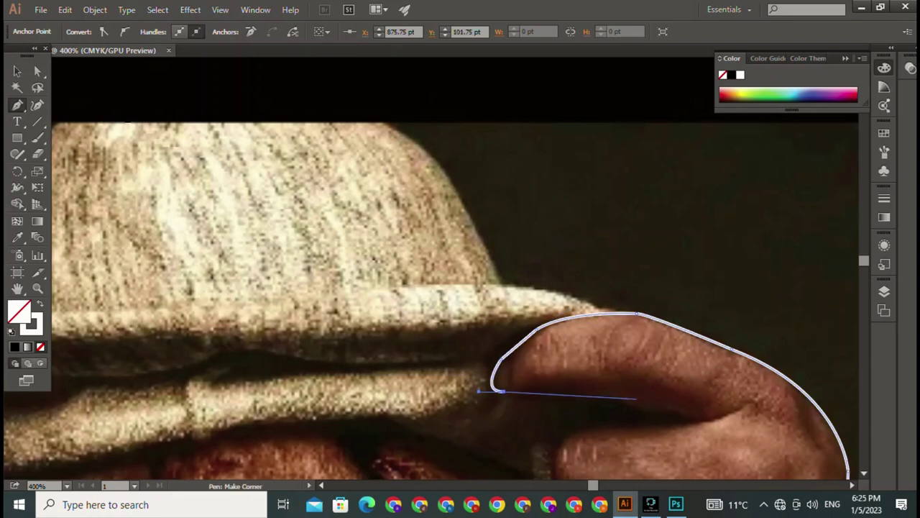
drag(636, 398, 615, 397)
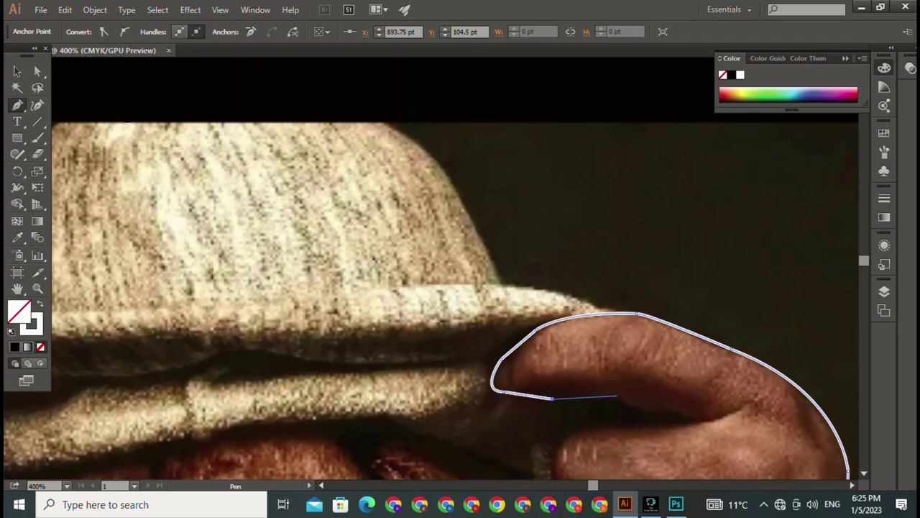
mouse_move(675, 414)
mouse_down()
mouse_move(724, 415)
mouse_move(773, 394)
mouse_up()
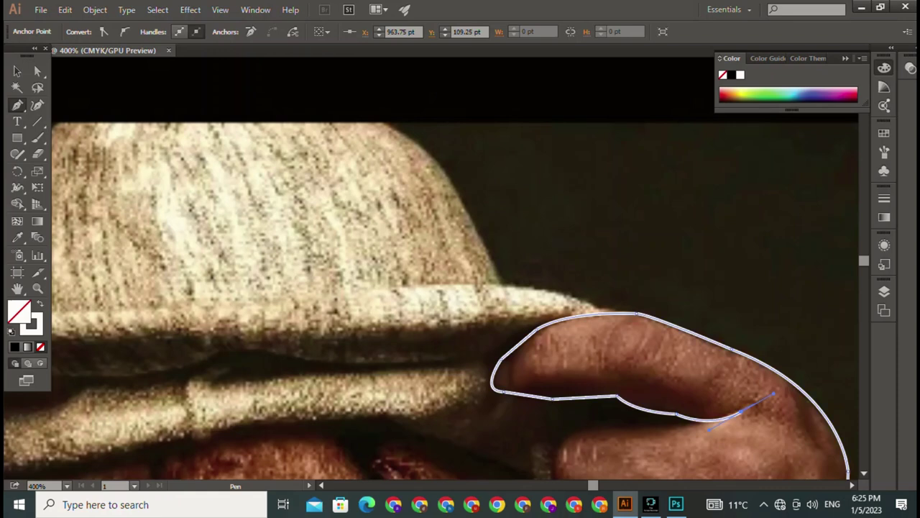
Outline beneath the top finger and around the middle fingertip, undoing two misplaced anchors.
drag(669, 442, 635, 337)
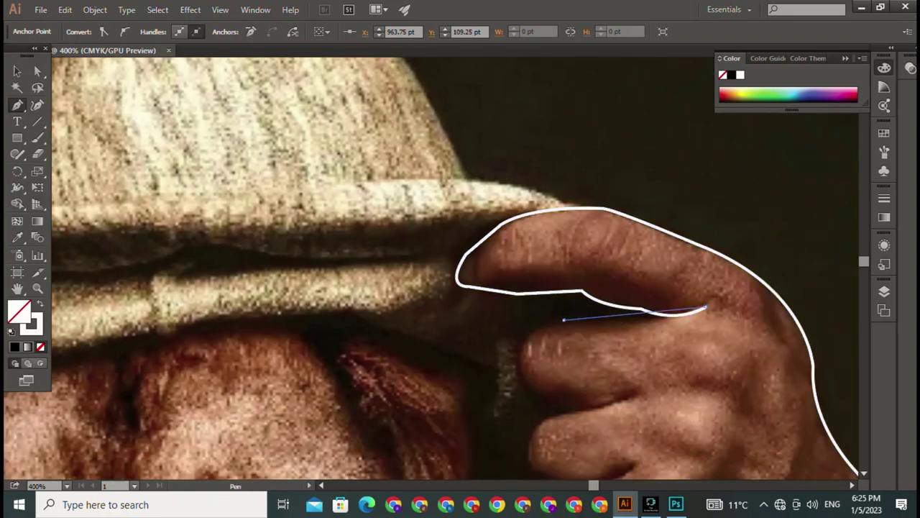
drag(564, 320, 485, 303)
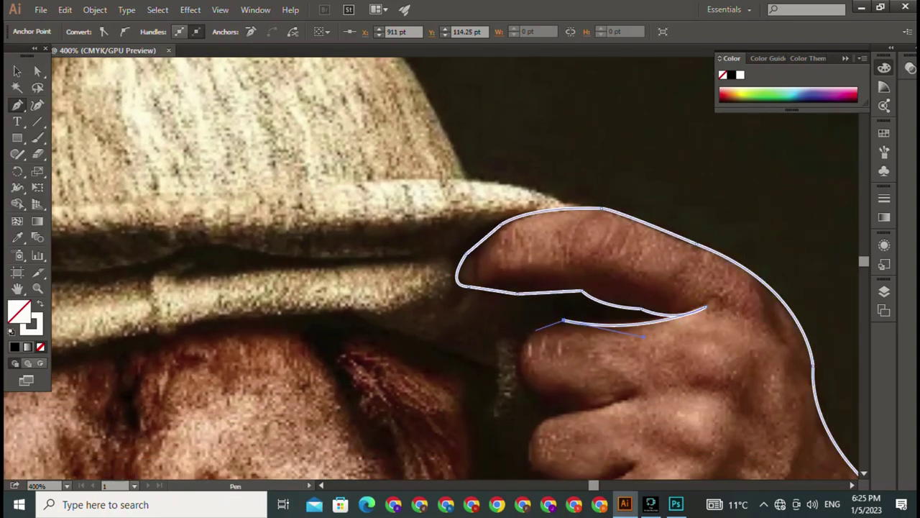
drag(531, 381, 538, 404)
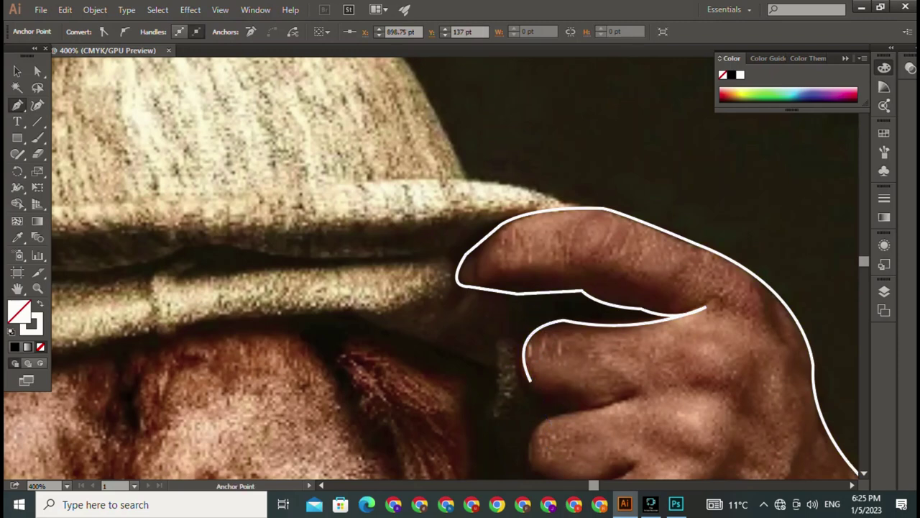
drag(644, 395, 720, 363)
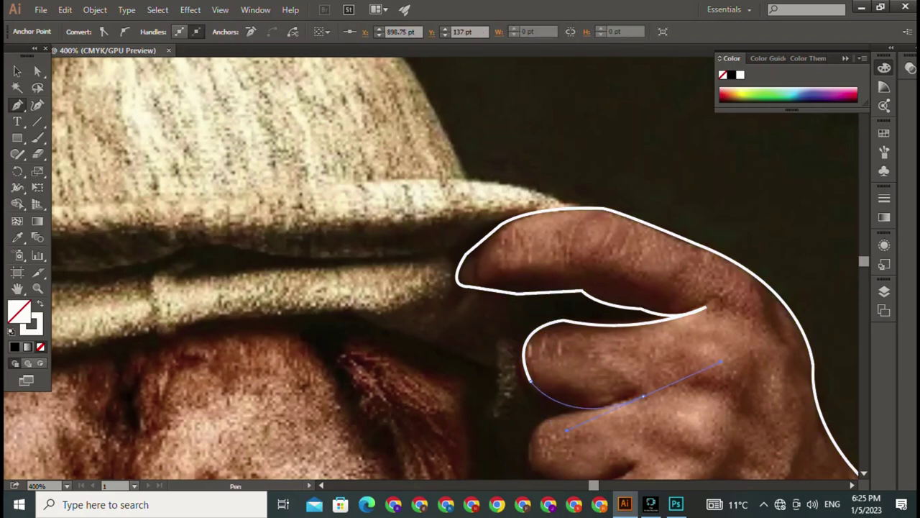
key(ctrl+z)
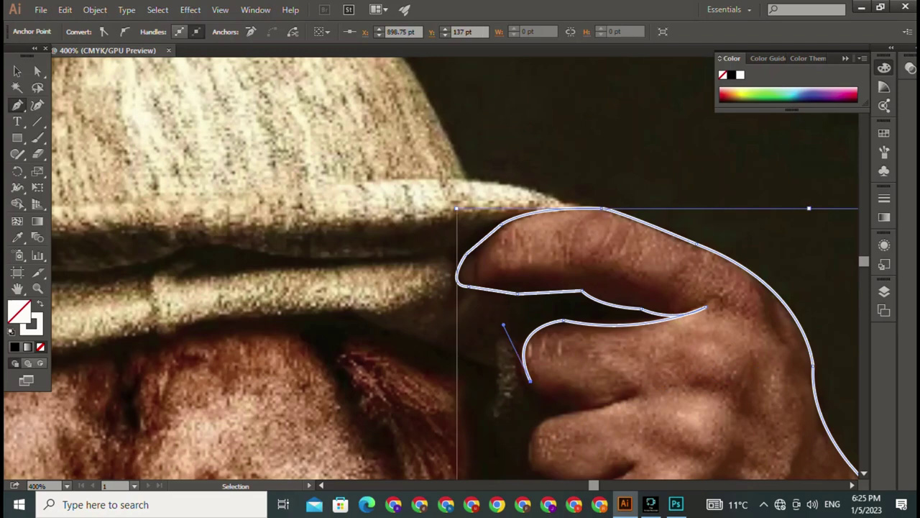
key(ctrl+z)
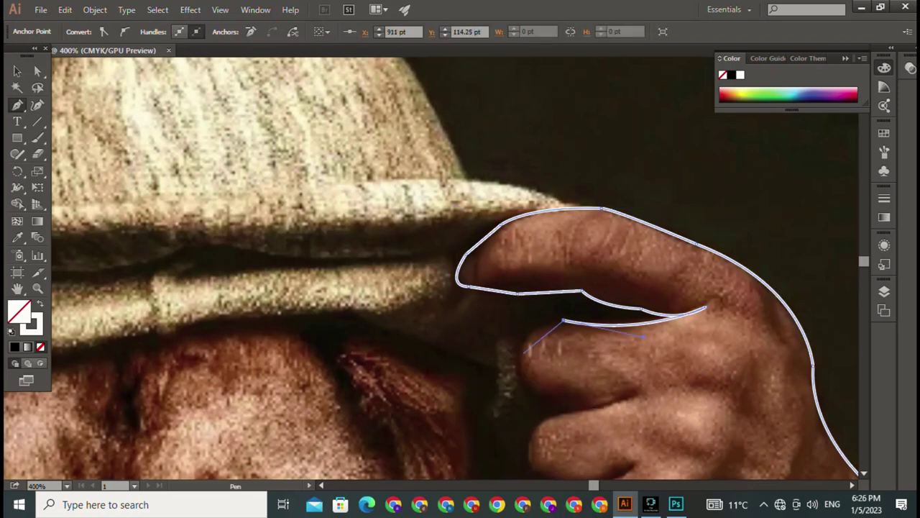
drag(519, 372, 529, 423)
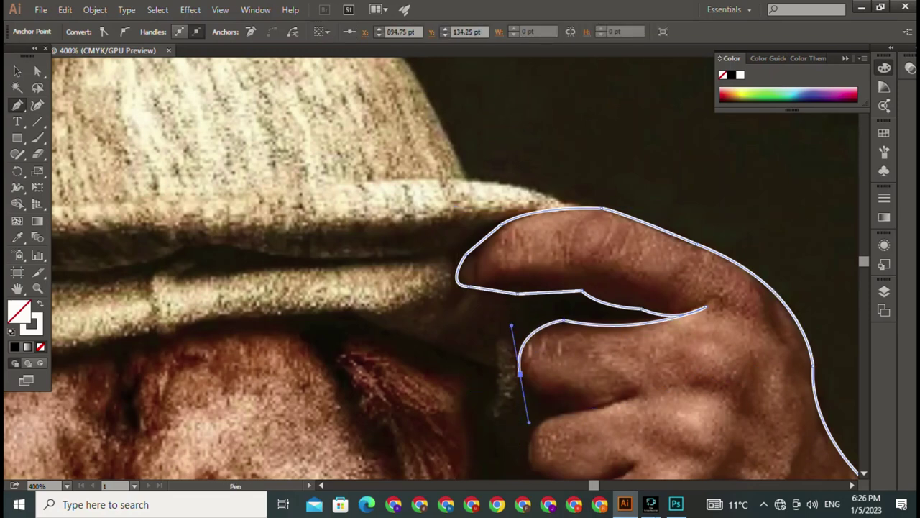
drag(519, 373, 568, 423)
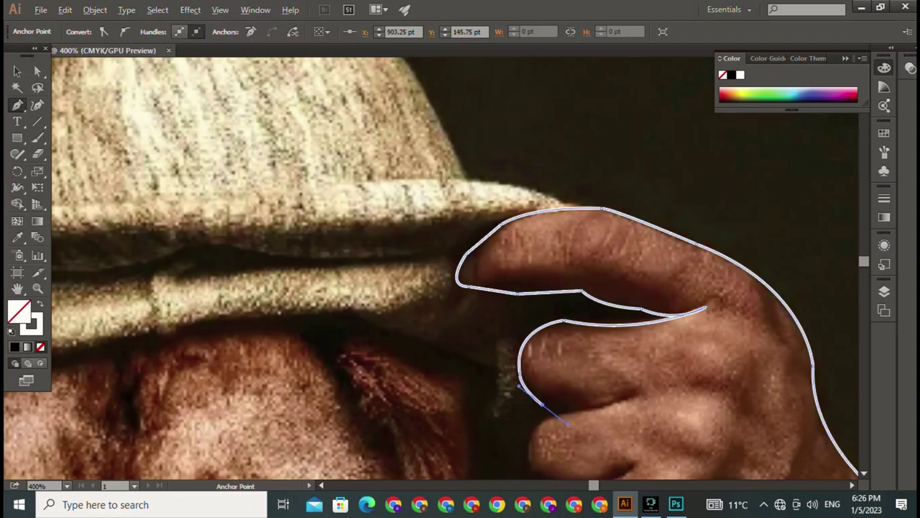
Trace the middle finger's underside toward the next fingertip, undoing badly placed points.
click(635, 397)
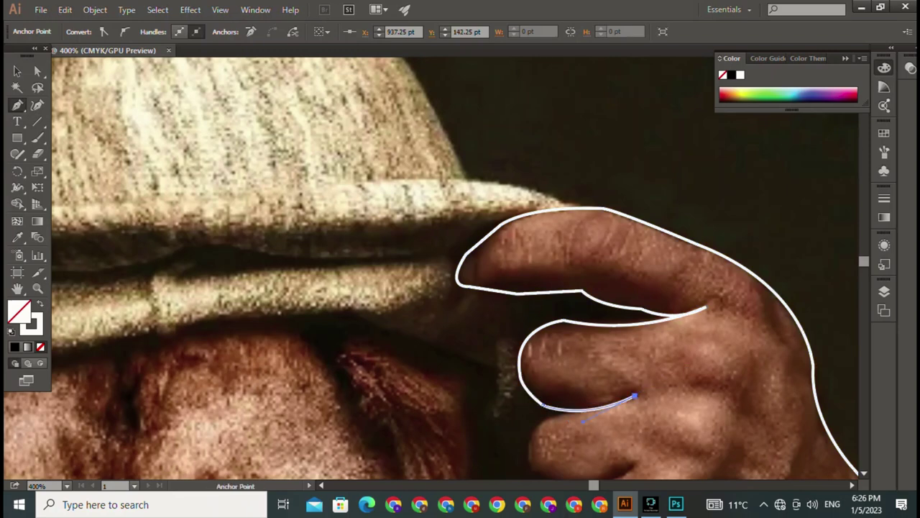
drag(530, 469, 541, 288)
drag(642, 288, 623, 329)
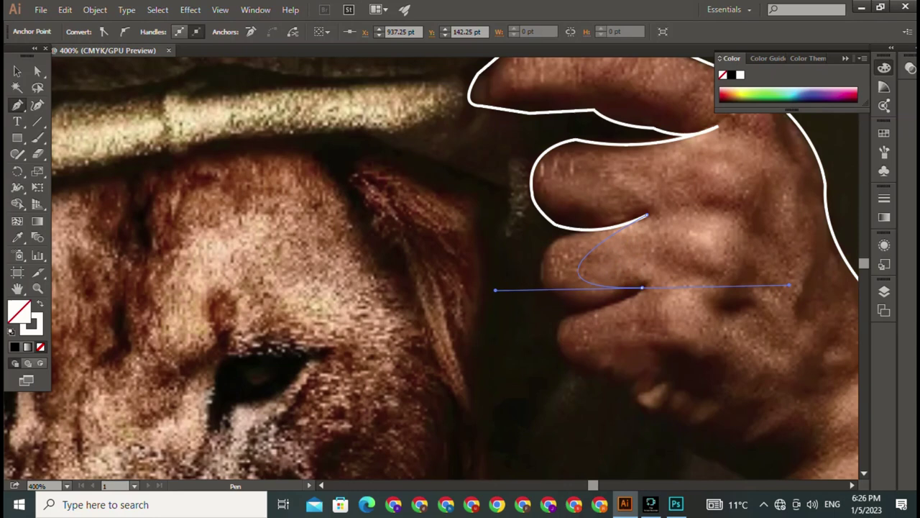
key(ctrl+z)
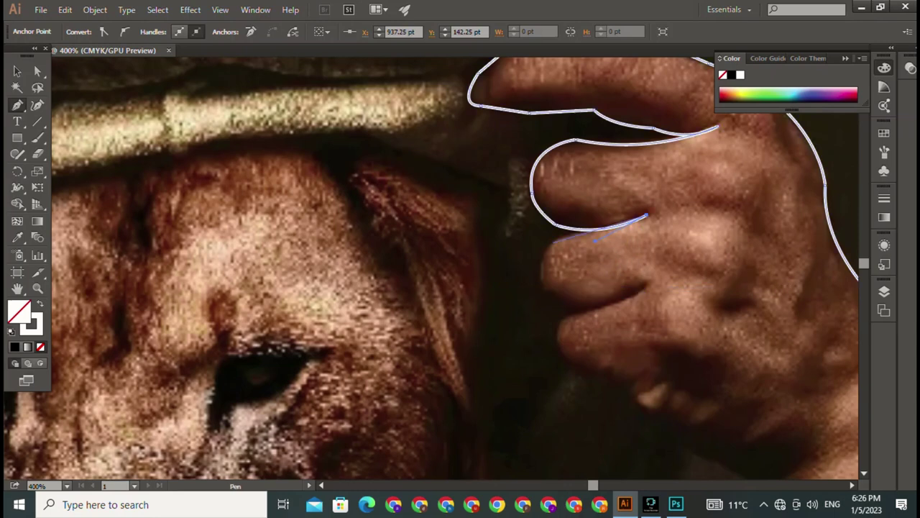
click(529, 268)
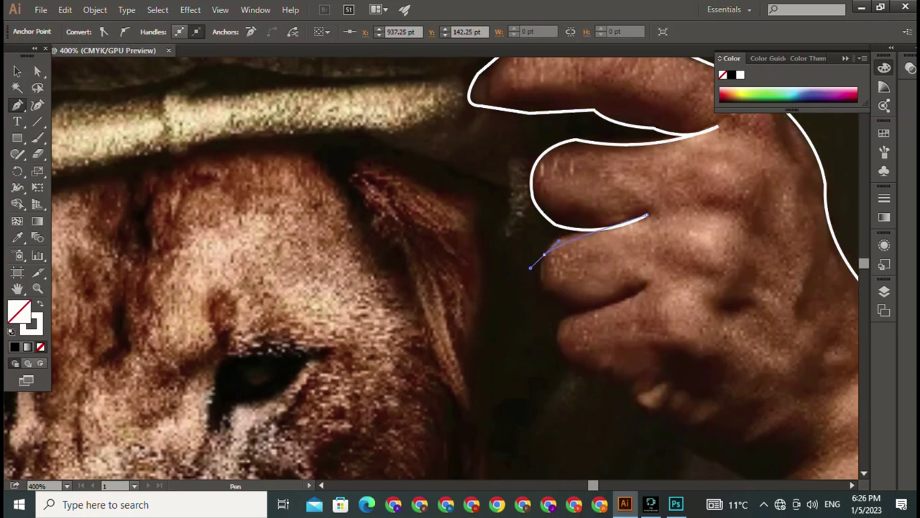
drag(530, 267, 554, 273)
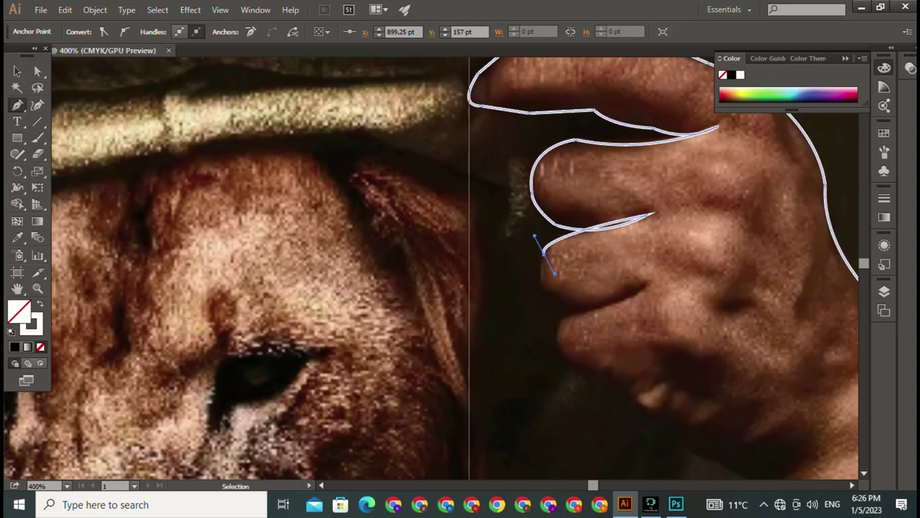
key(ctrl+z)
Curve around the next fingertip with a sharp corner and continue along the ring finger.
drag(548, 289, 569, 316)
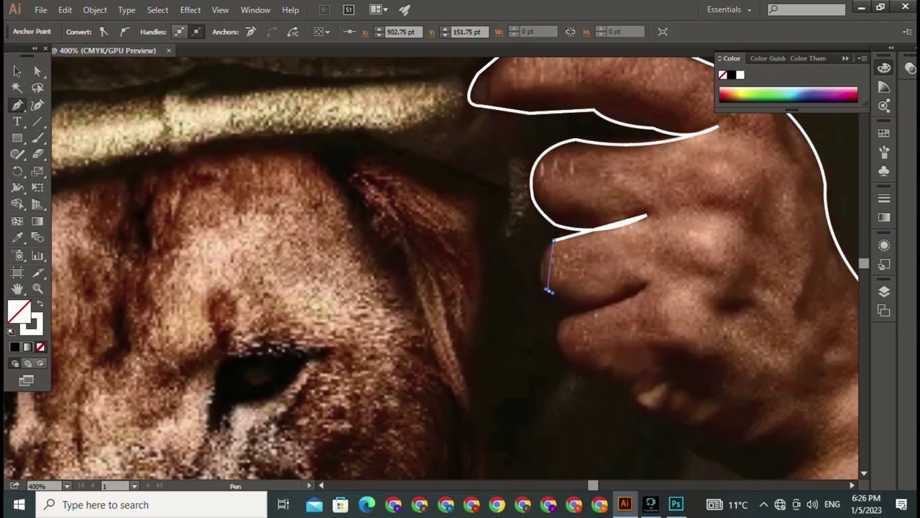
key(super)
key(super)
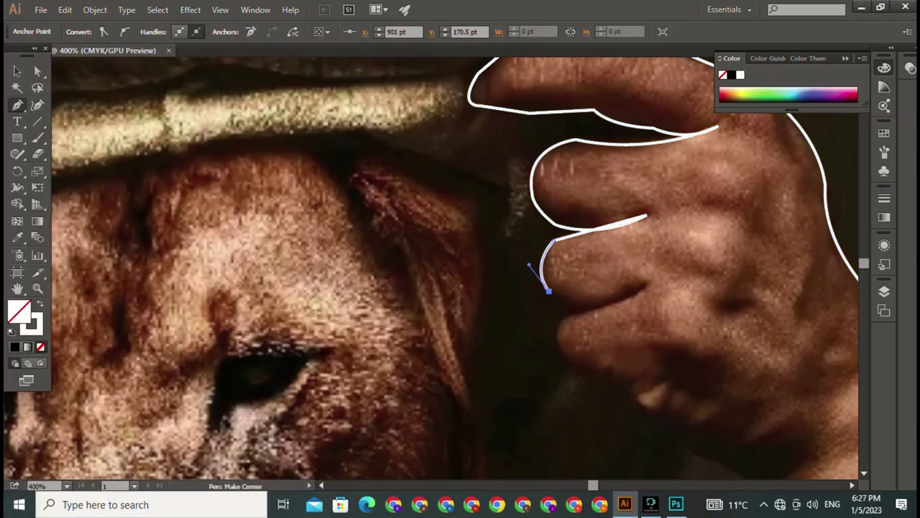
drag(645, 284, 719, 238)
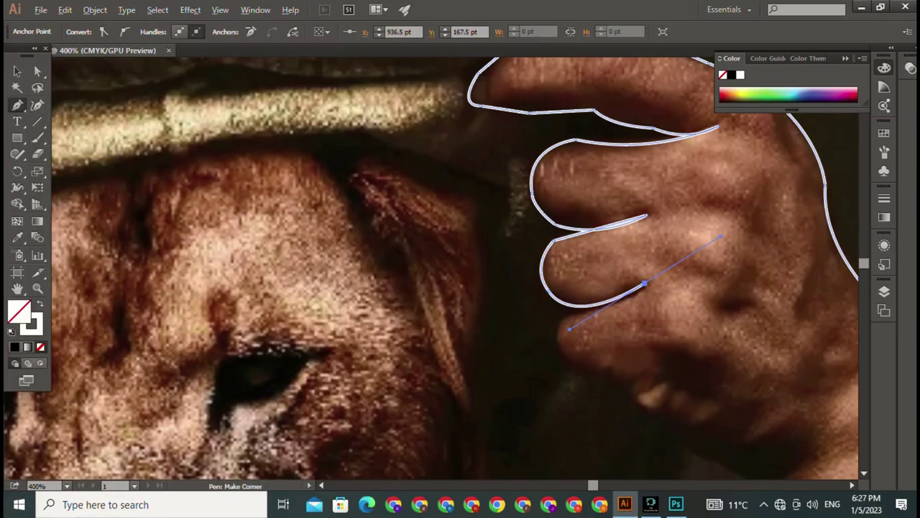
click(645, 284)
mouse_move(568, 355)
mouse_down()
mouse_move(599, 369)
mouse_move(421, 270)
mouse_up()
Zigzag the outline across the knuckles and down the tattooed forearm's underside.
click(423, 268)
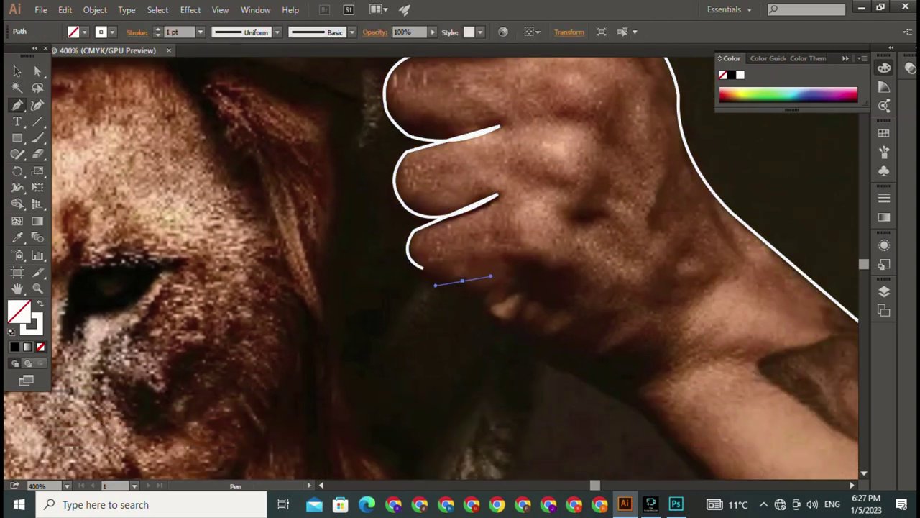
mouse_move(458, 278)
mouse_down()
mouse_move(505, 269)
mouse_move(470, 303)
mouse_up()
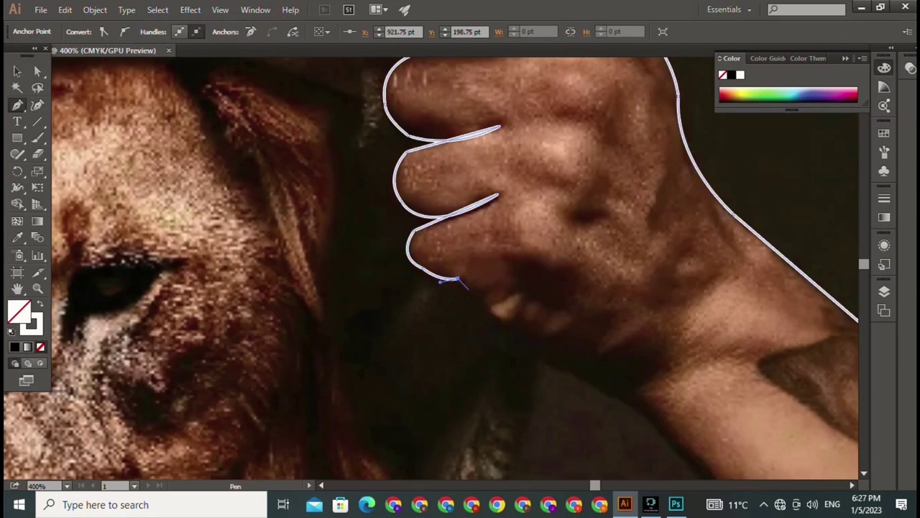
mouse_move(504, 280)
mouse_down()
mouse_move(482, 302)
mouse_move(494, 302)
mouse_up()
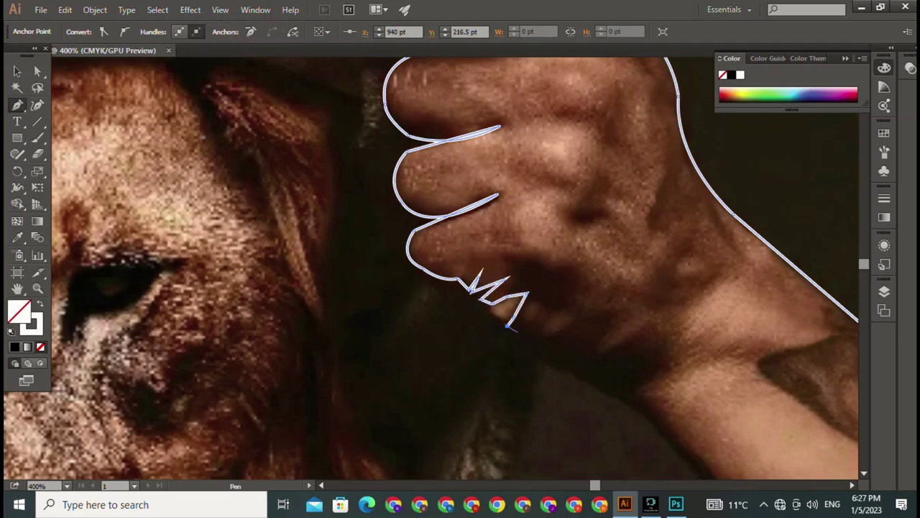
click(590, 379)
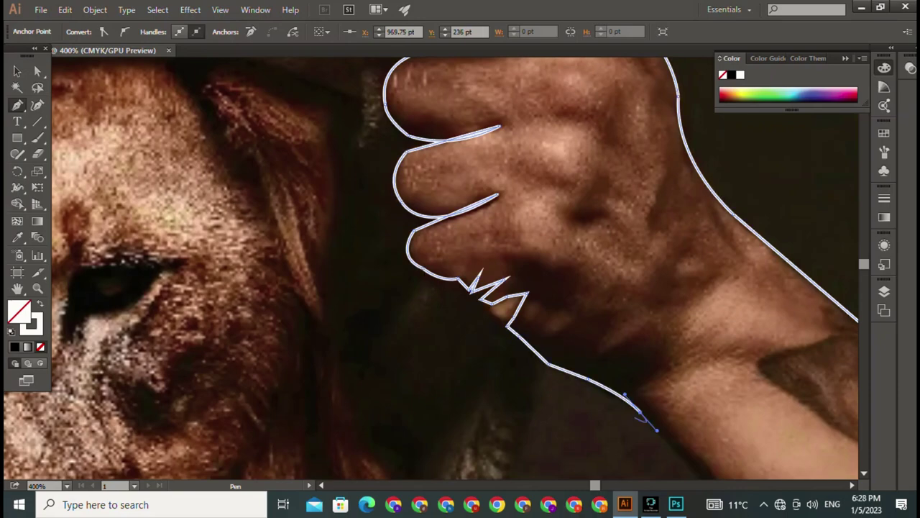
drag(640, 412, 451, 227)
Add anchors down the forearm edge, undo the stray straight segment, and curve in at the hoodie shoulder.
drag(565, 380, 441, 205)
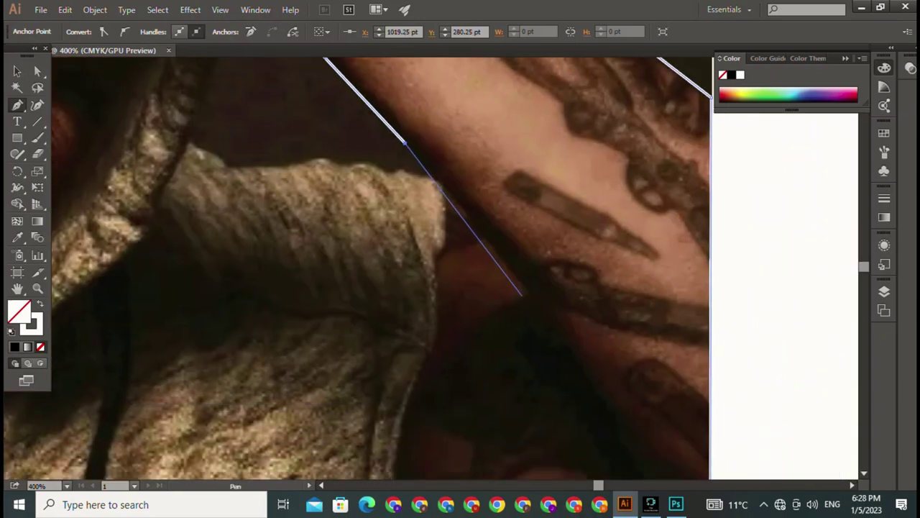
click(539, 305)
mouse_move(539, 305)
mouse_down()
mouse_move(452, 164)
mouse_move(461, 210)
mouse_up()
click(512, 230)
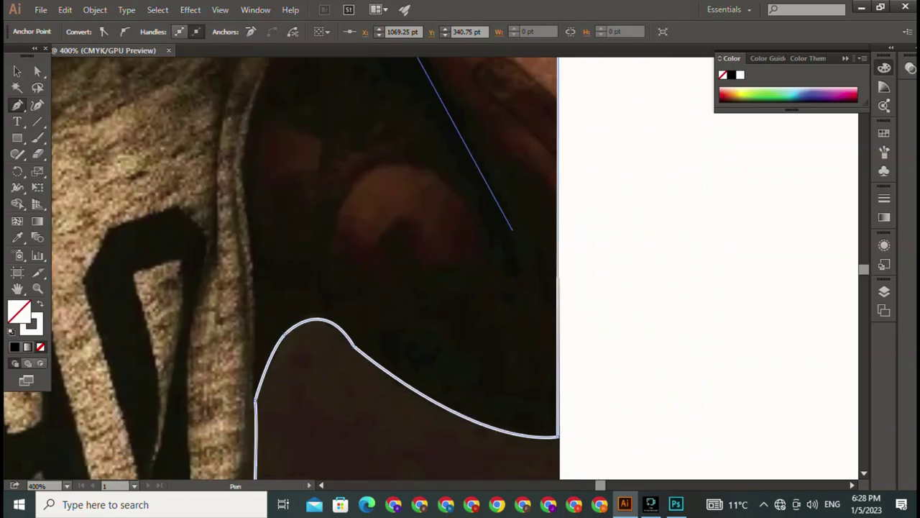
key(ctrl+minus)
key(ctrl+minus)
key(ctrl+minus)
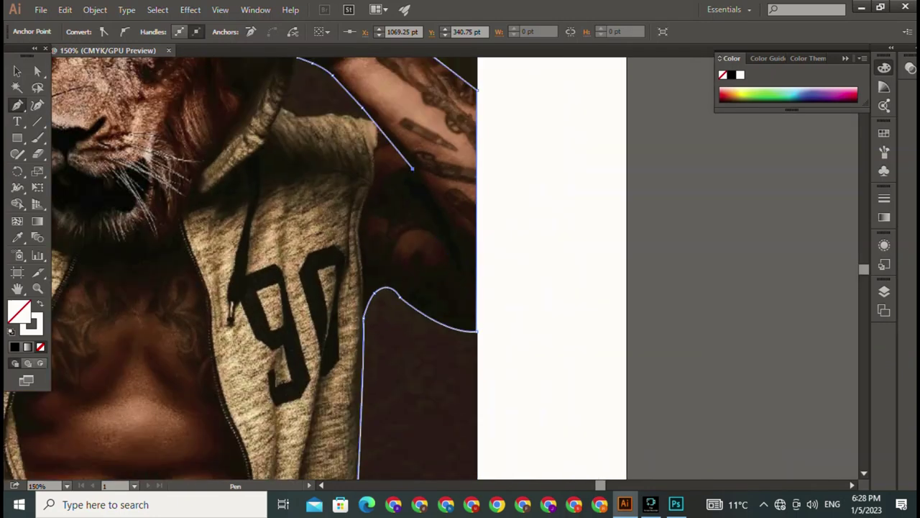
click(469, 324)
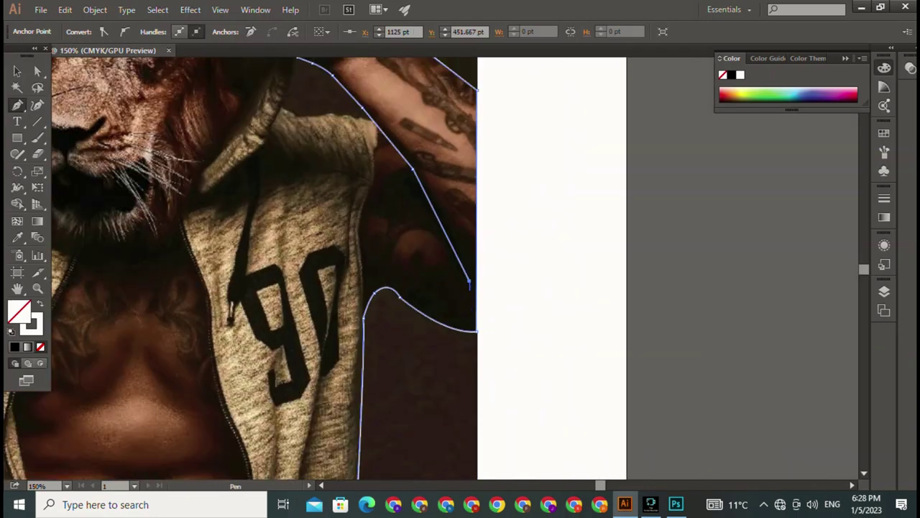
drag(469, 284, 546, 376)
key(ctrl+z)
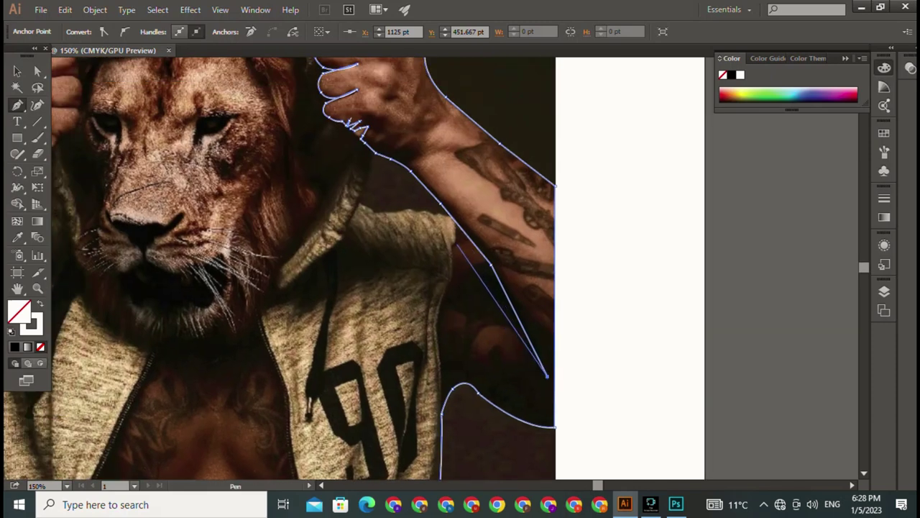
mouse_move(457, 245)
mouse_down()
mouse_move(399, 305)
mouse_move(411, 261)
mouse_up()
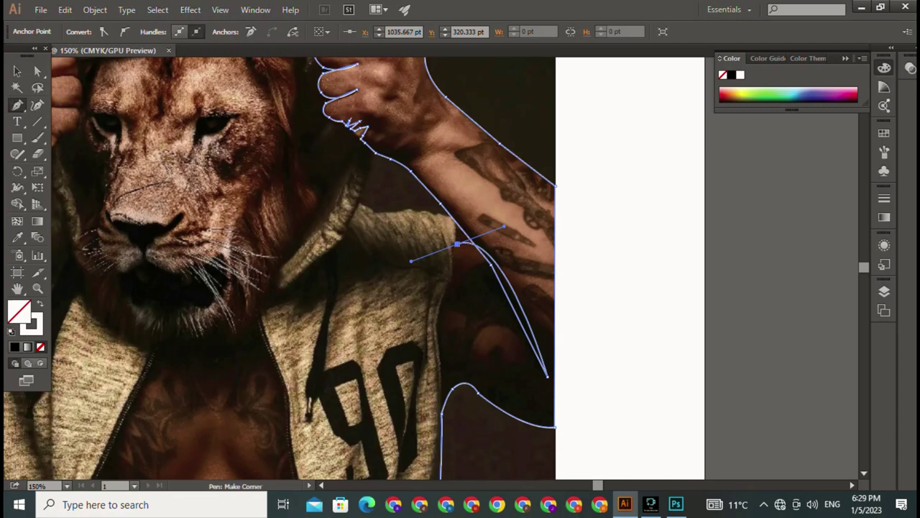
Shorten the shoulder anchor's left handle and convert it to a corner.
key(ctrl+plus)
key(ctrl+plus)
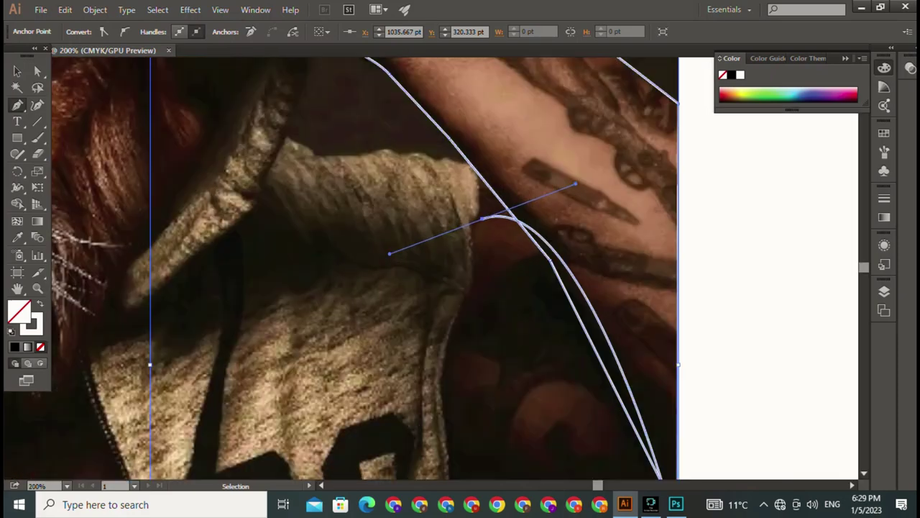
key(ctrl+plus)
key(ctrl+plus)
key(ctrl+plus)
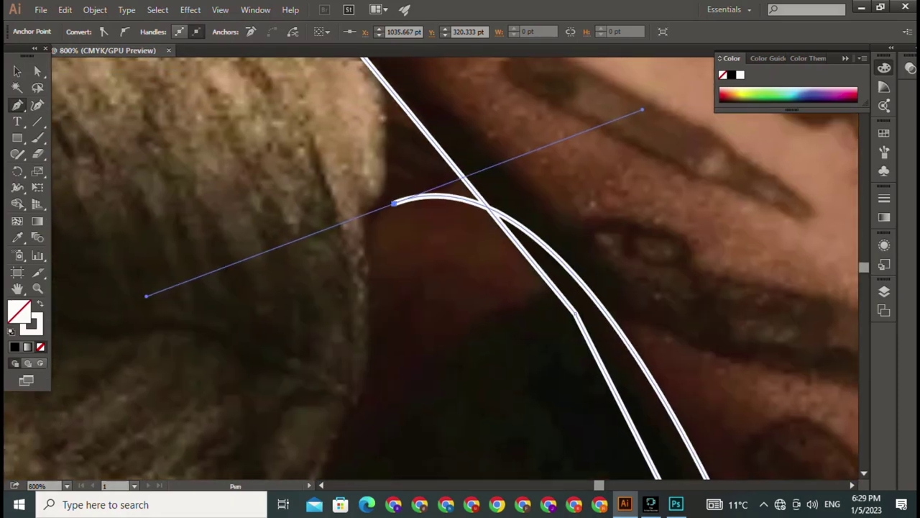
mouse_move(146, 296)
mouse_down()
mouse_move(363, 262)
mouse_move(372, 335)
mouse_up()
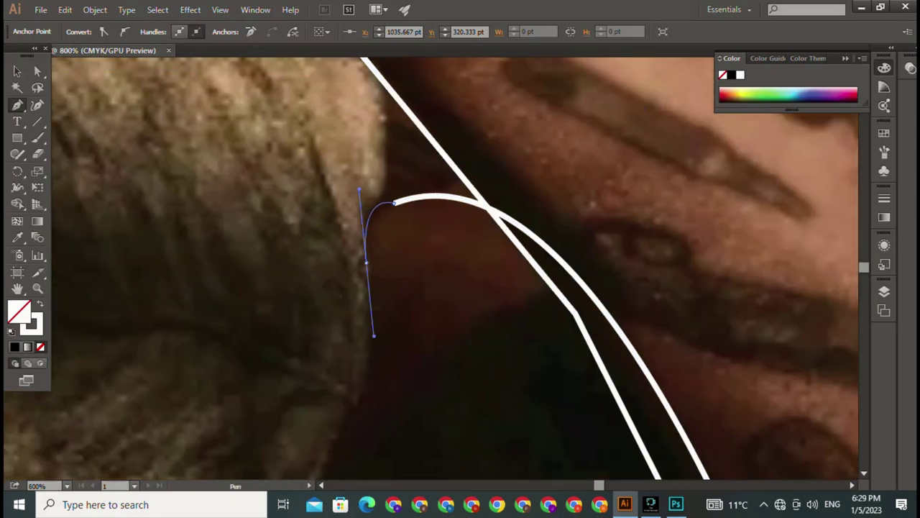
click(365, 262)
scroll(366, 263, down, 3)
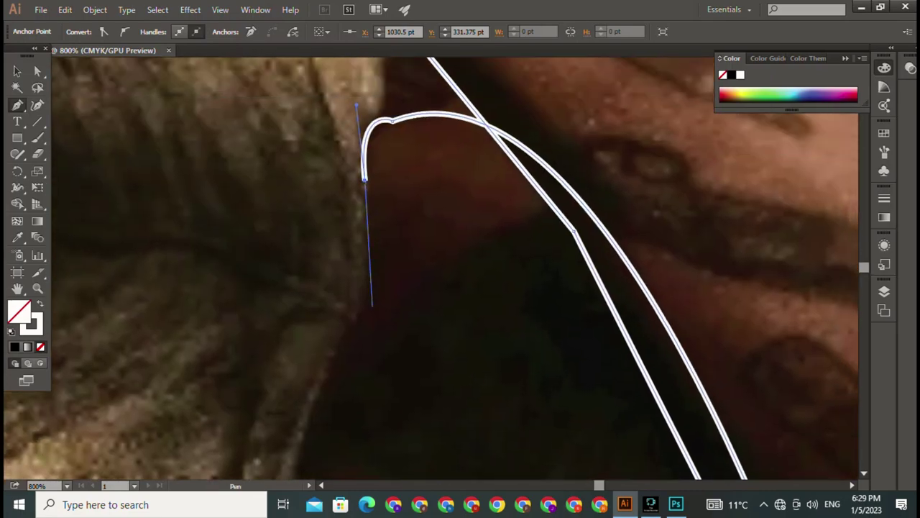
scroll(368, 302, down, 5)
drag(356, 402, 355, 422)
Extend the outline down the hoodie's edge to the photo's bottom, then view the whole artboard.
key(ctrl+minus)
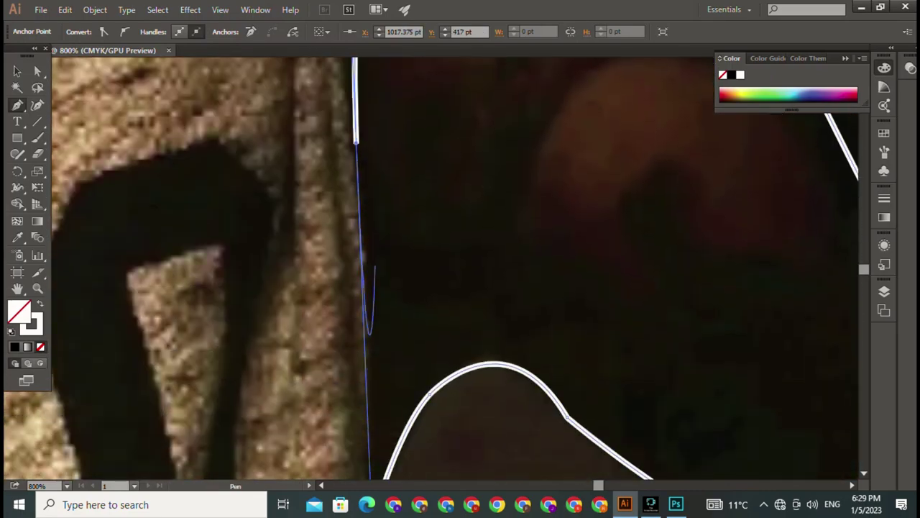
key(ctrl+minus)
drag(346, 288, 321, 235)
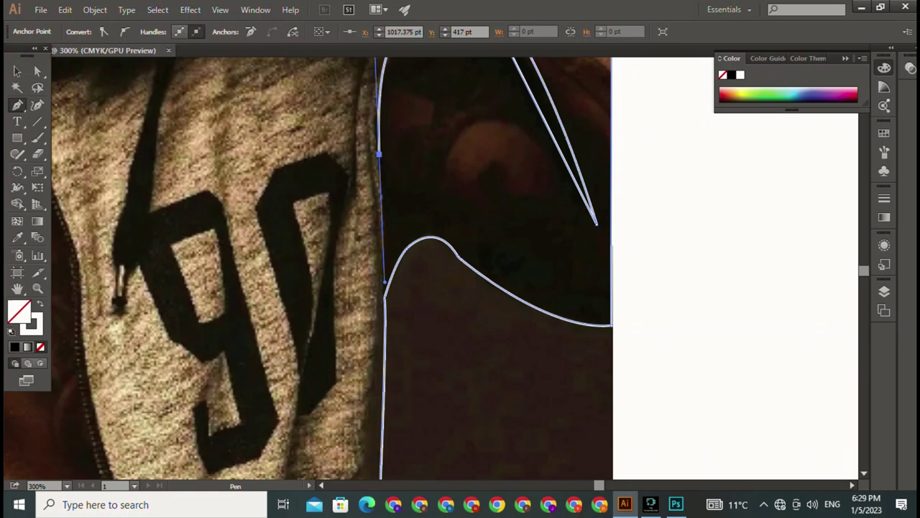
click(382, 285)
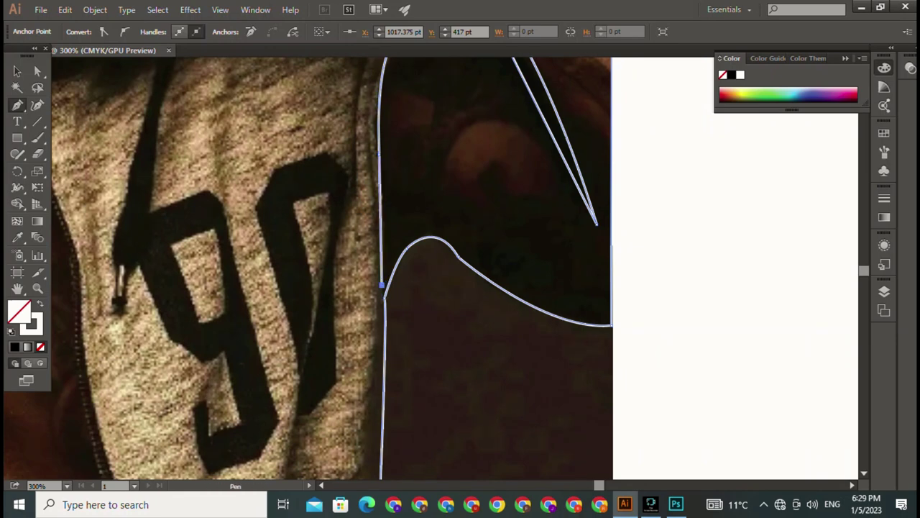
drag(406, 173, 341, 385)
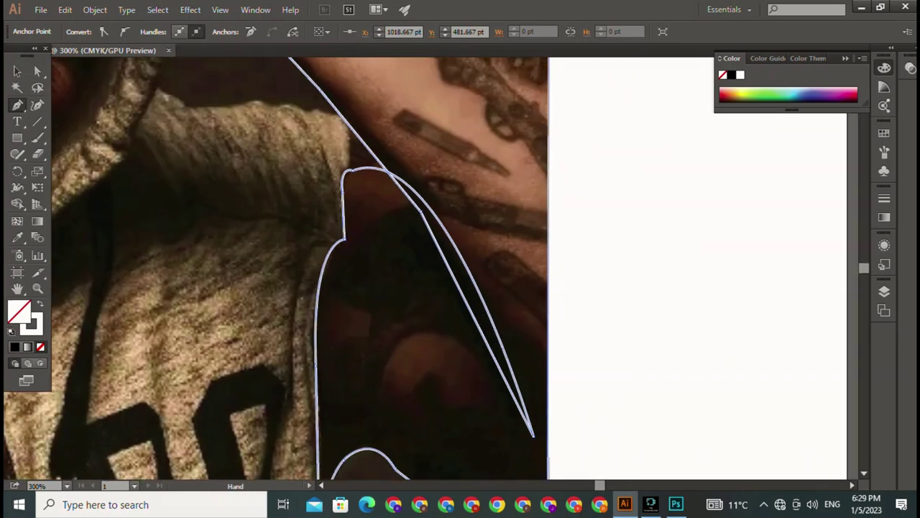
key(ctrl+minus)
key(ctrl+minus)
key(ctrl+minus)
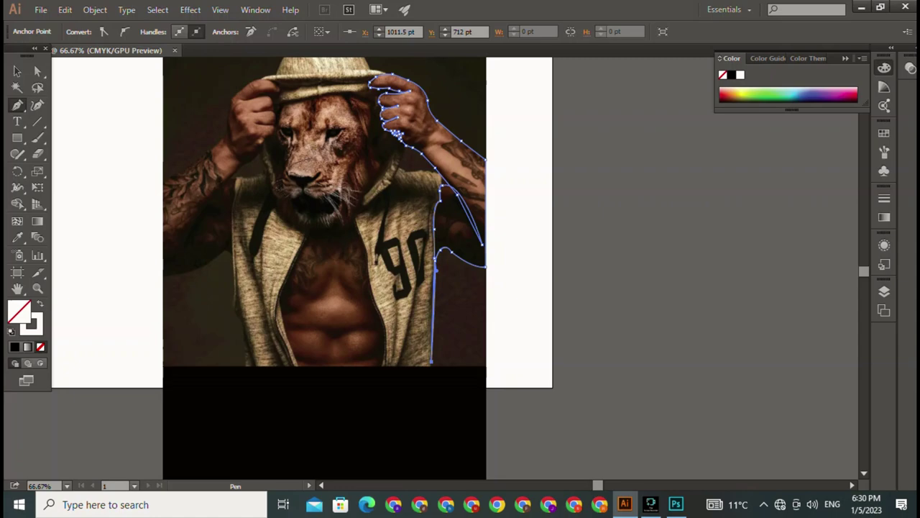
Start a chest outline on the left zipper edge, run it along the bottom and up the right zipper edge.
key(ctrl+plus)
key(ctrl+plus)
key(ctrl+plus)
key(ctrl+plus)
mouse_move(287, 216)
mouse_down()
mouse_move(647, 244)
mouse_move(658, 274)
mouse_up()
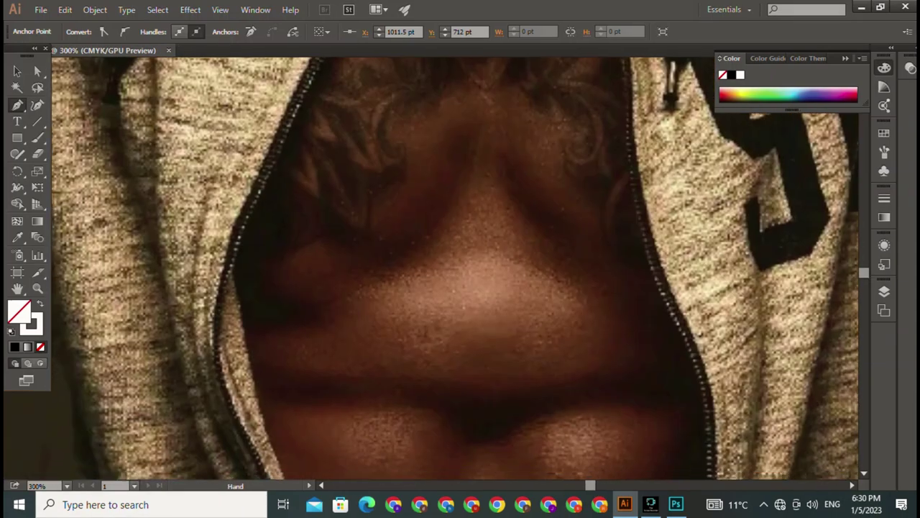
drag(460, 424, 460, 144)
click(178, 208)
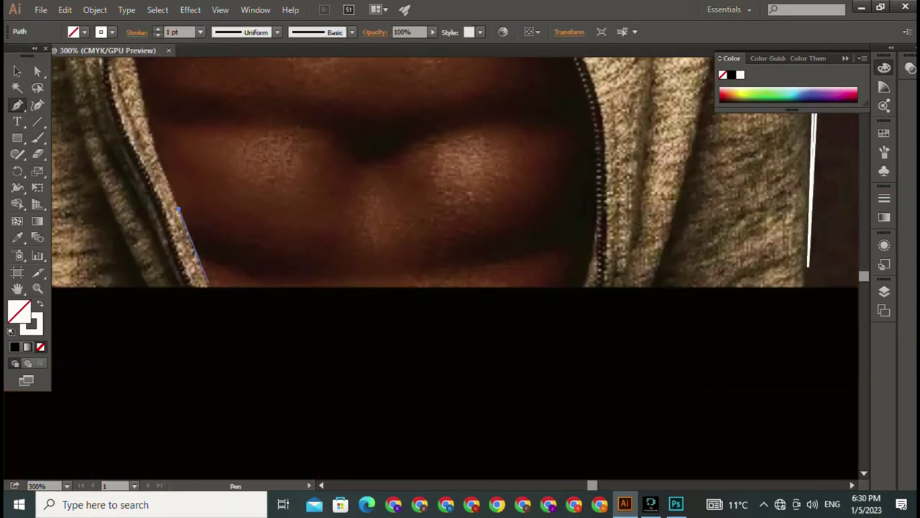
click(579, 286)
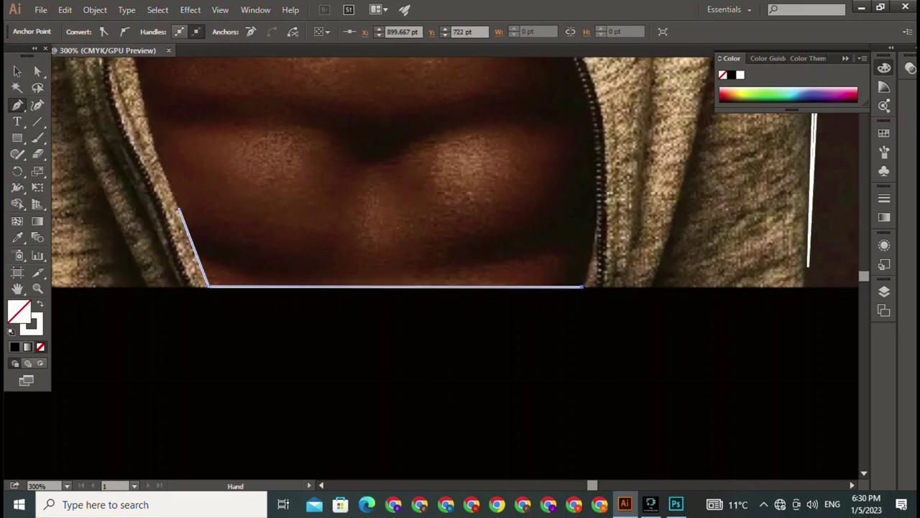
mouse_move(574, 60)
mouse_down()
mouse_move(503, 223)
mouse_move(458, 154)
mouse_up()
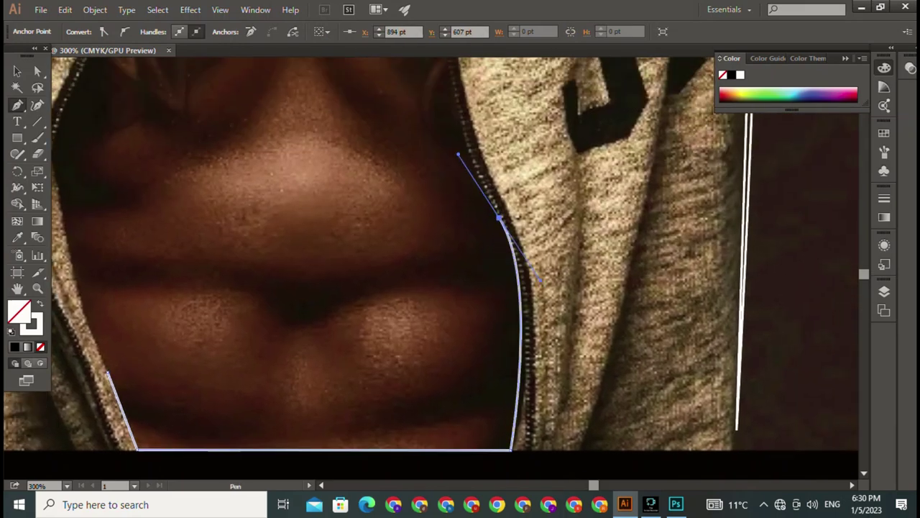
drag(442, 191, 417, 407)
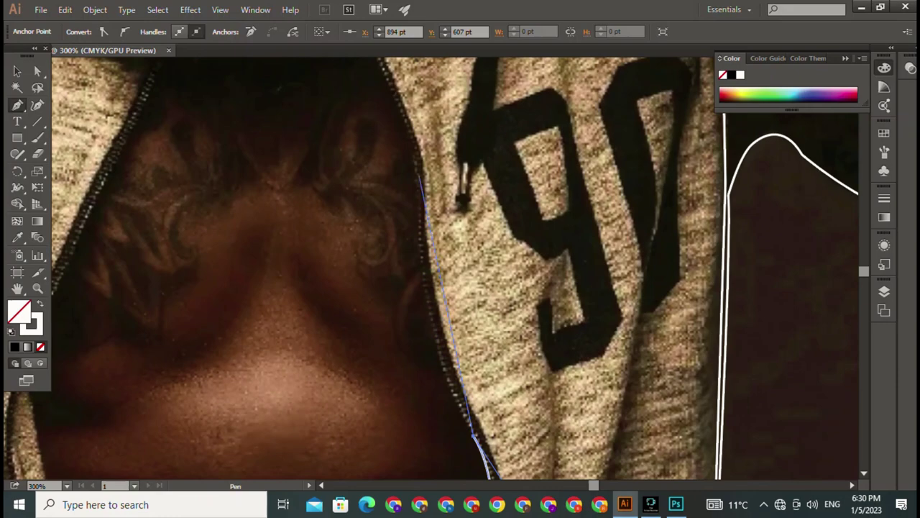
drag(419, 175, 429, 81)
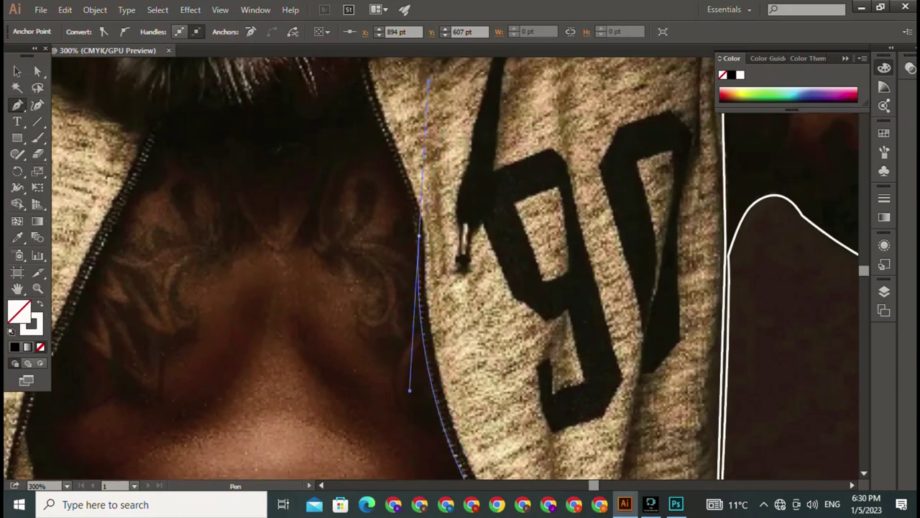
scroll(402, 287, up, 2)
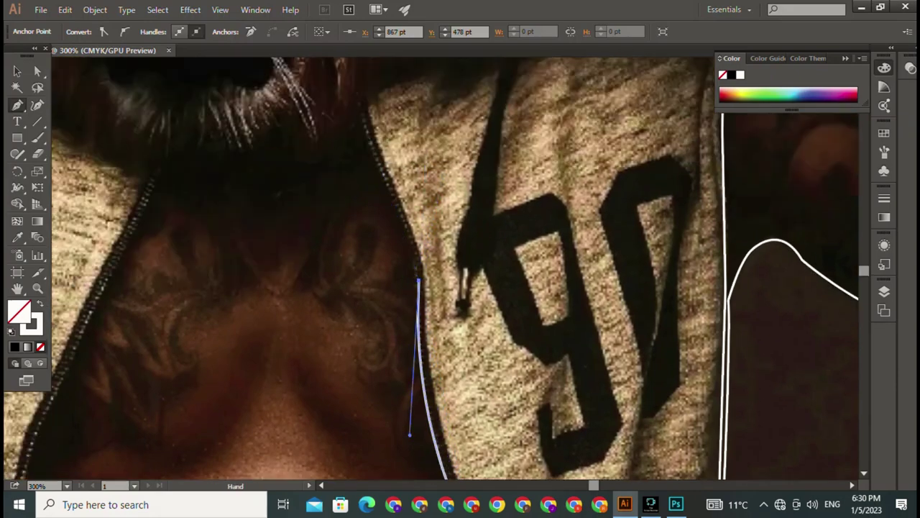
scroll(403, 287, up, 3)
drag(382, 246, 353, 180)
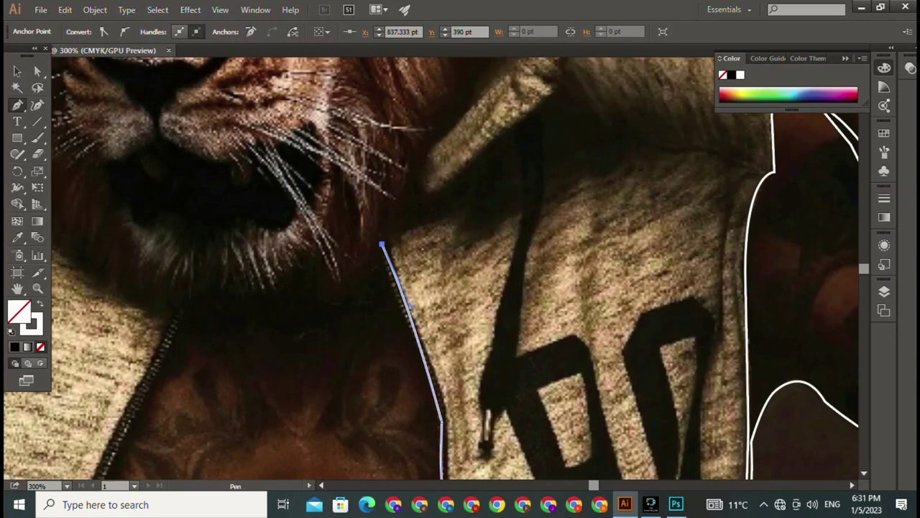
Zigzag along the lion's mane and close the chest outline down the left zipper edge.
click(373, 278)
click(356, 285)
click(327, 271)
click(309, 310)
click(266, 310)
click(236, 307)
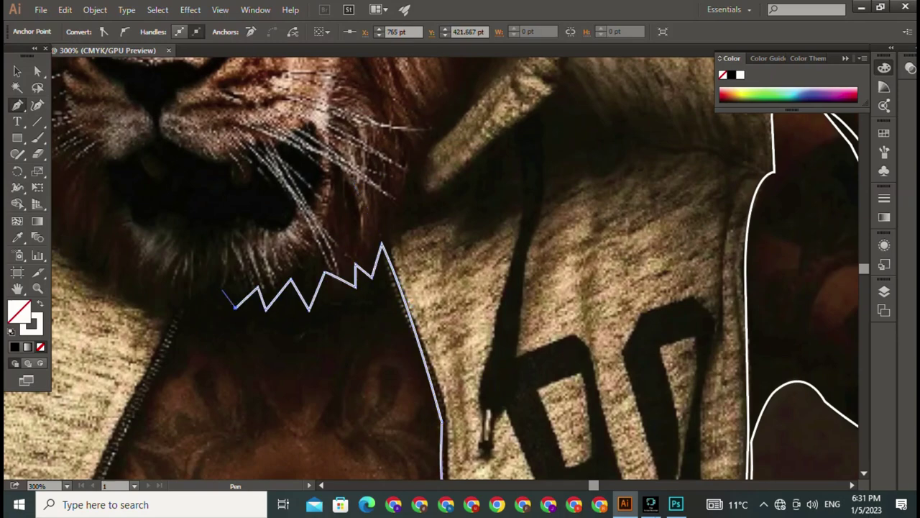
scroll(180, 338, down, 4)
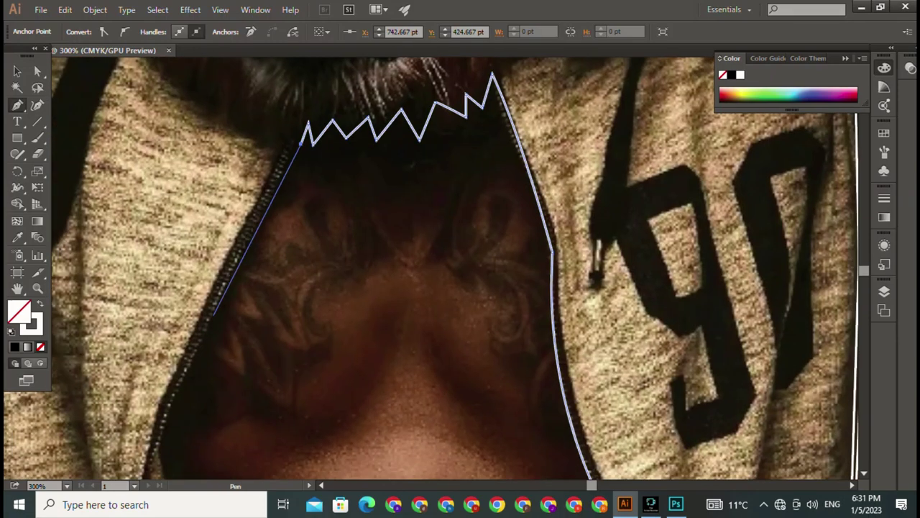
scroll(259, 274, down, 4)
mouse_move(277, 292)
mouse_down()
mouse_move(302, 363)
mouse_move(273, 149)
mouse_up()
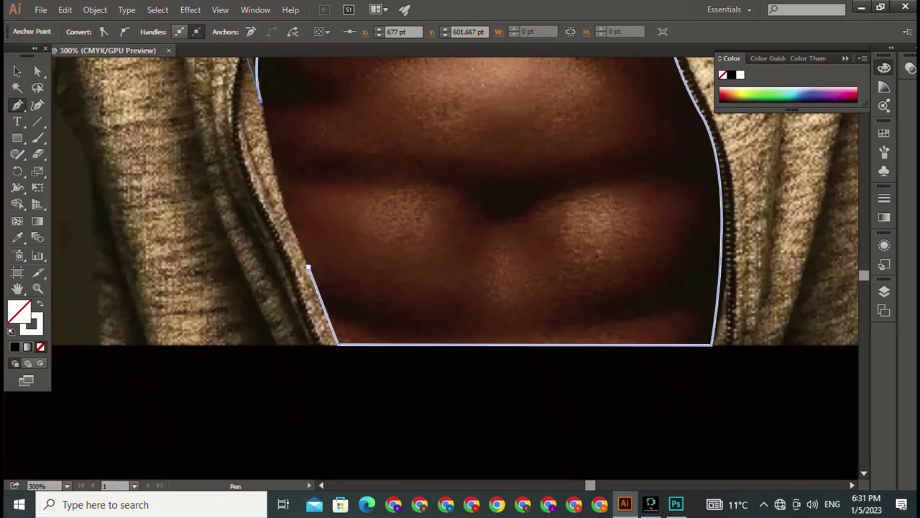
click(307, 266)
drag(309, 266, 309, 431)
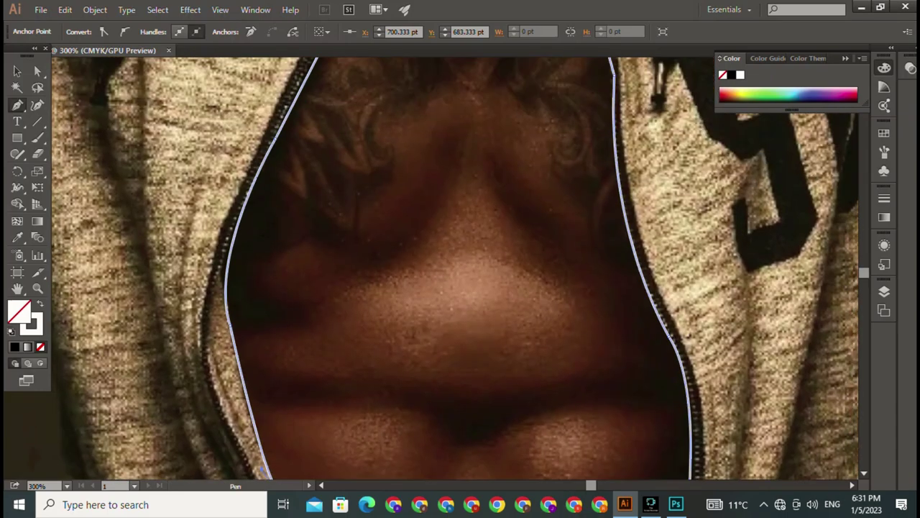
drag(288, 215, 719, 323)
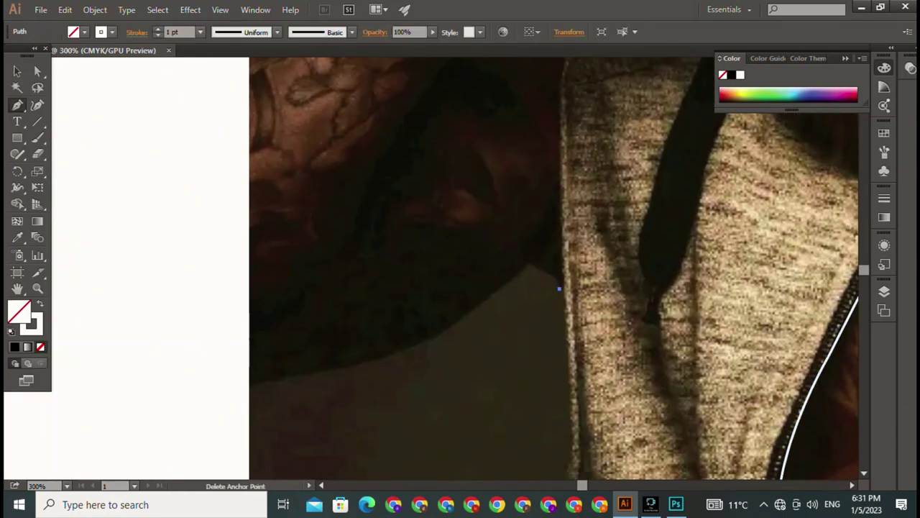
Begin a new outline at the hoodie shoulder, down to the photo's left edge and up the arm to the wrist.
click(556, 282)
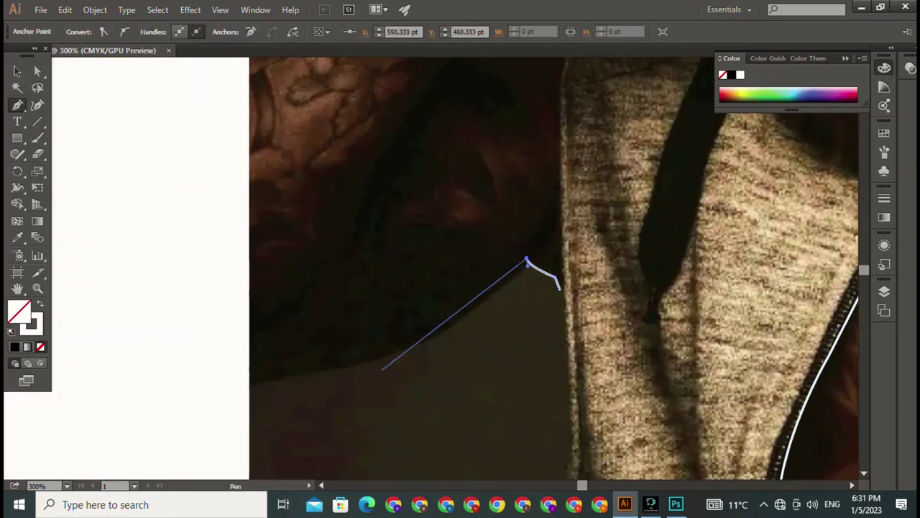
drag(440, 332, 353, 366)
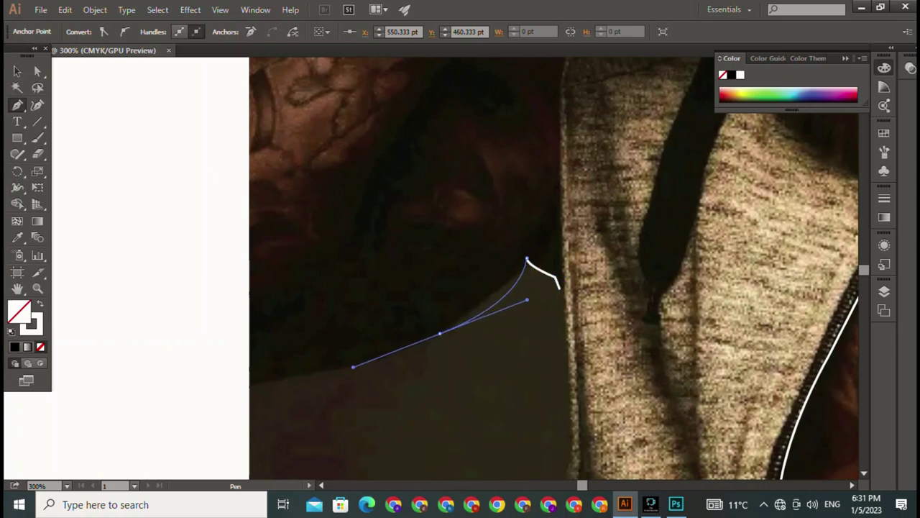
click(253, 382)
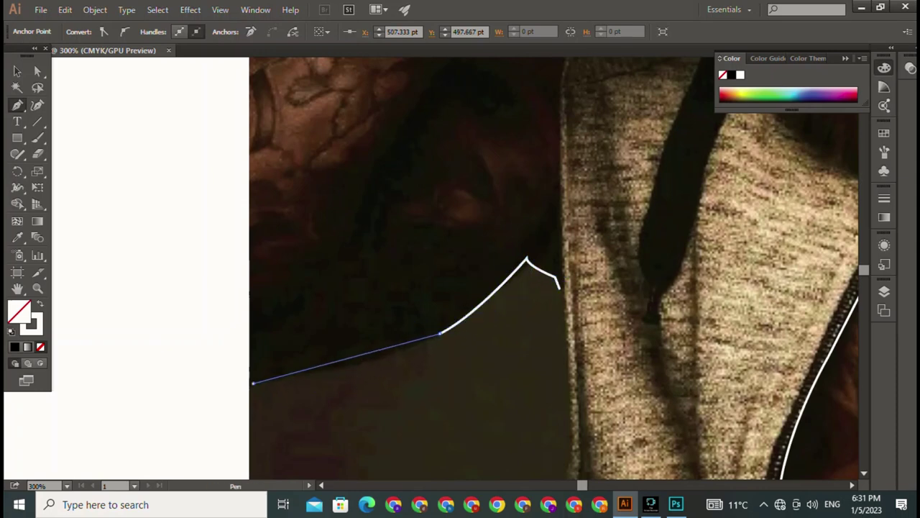
drag(253, 382, 176, 383)
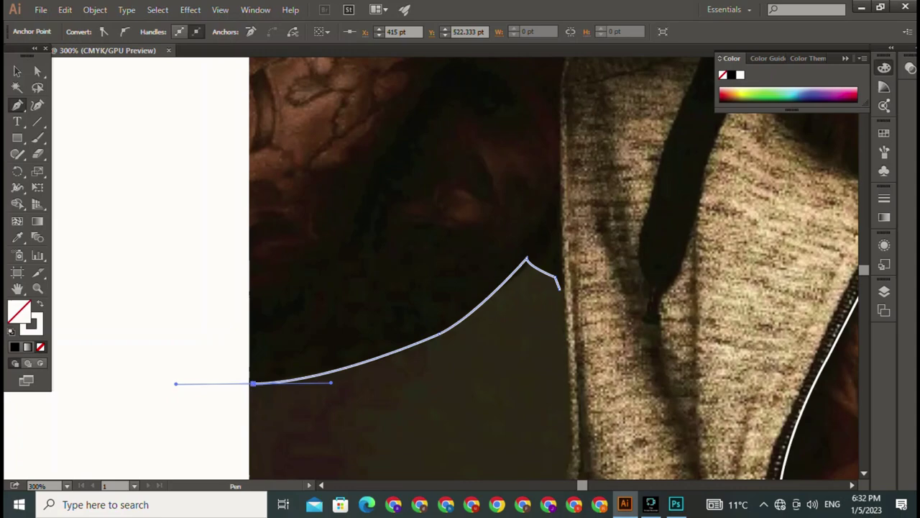
scroll(251, 201, up, 5)
mouse_move(251, 131)
mouse_down()
mouse_move(272, 117)
mouse_move(162, 356)
mouse_up()
drag(294, 269, 342, 234)
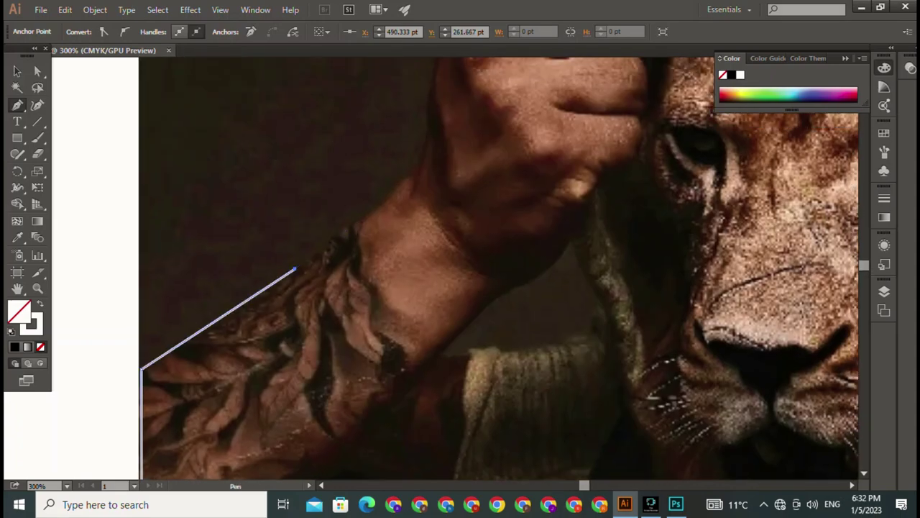
click(357, 222)
mouse_move(416, 173)
mouse_down()
mouse_move(435, 168)
mouse_move(358, 435)
mouse_up()
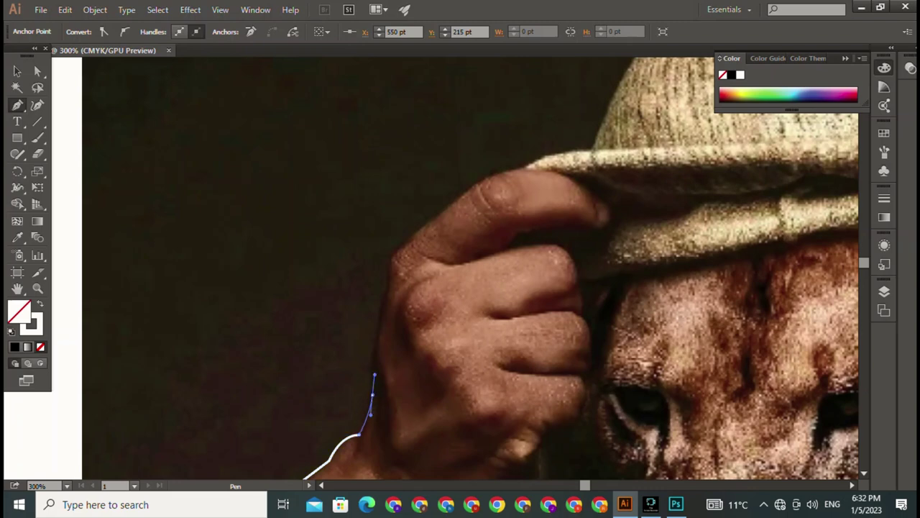
Trace up the hand and around the thumb under the hat brim, then end the path.
drag(387, 283, 399, 250)
drag(436, 217, 466, 213)
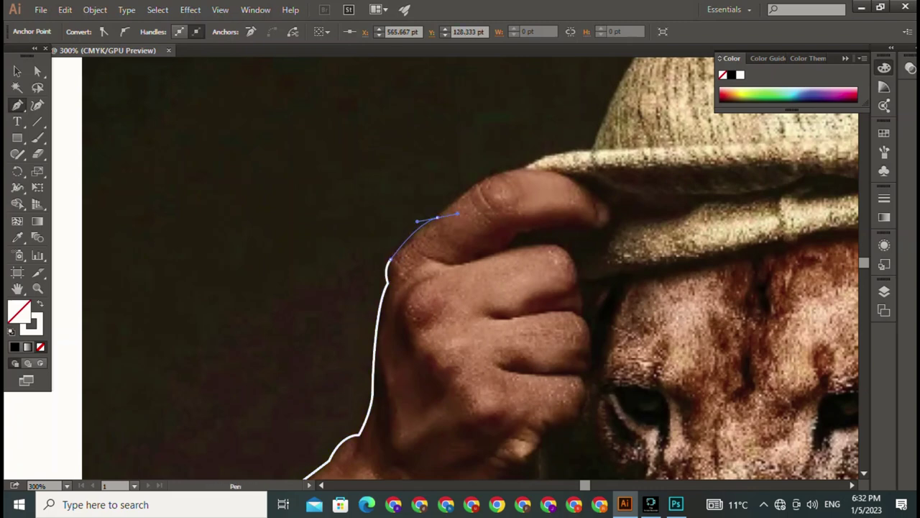
drag(496, 173, 507, 172)
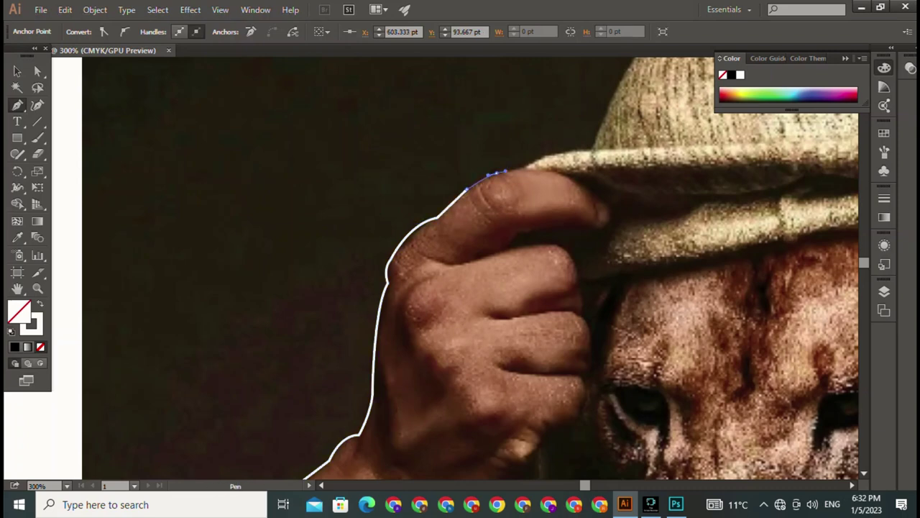
drag(608, 203, 667, 253)
drag(525, 232, 408, 220)
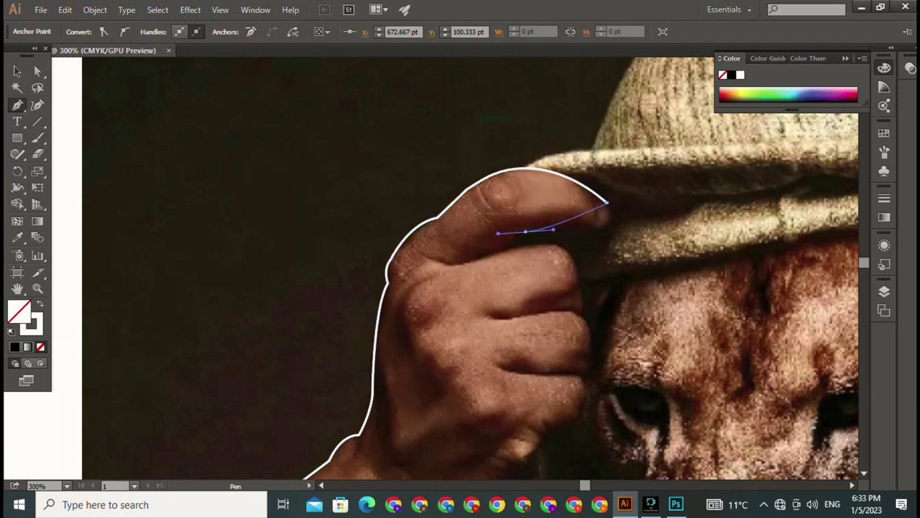
click(525, 232)
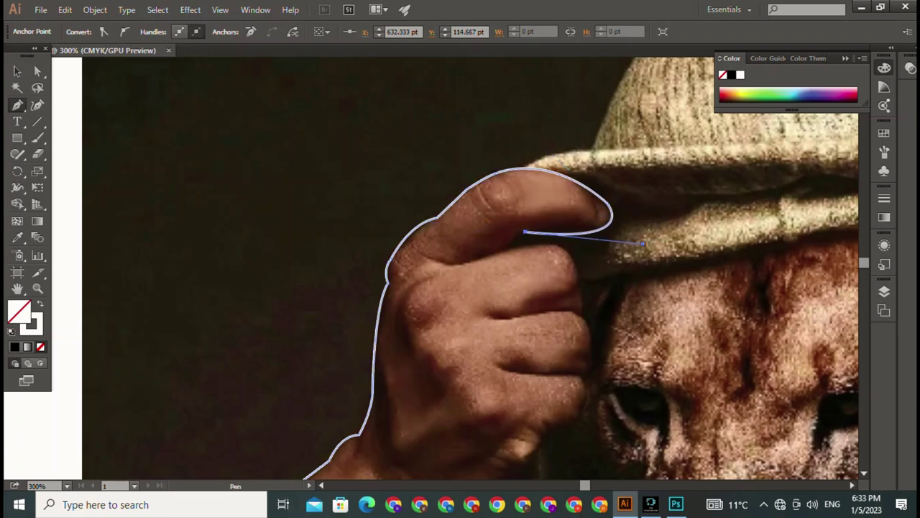
drag(424, 258, 374, 239)
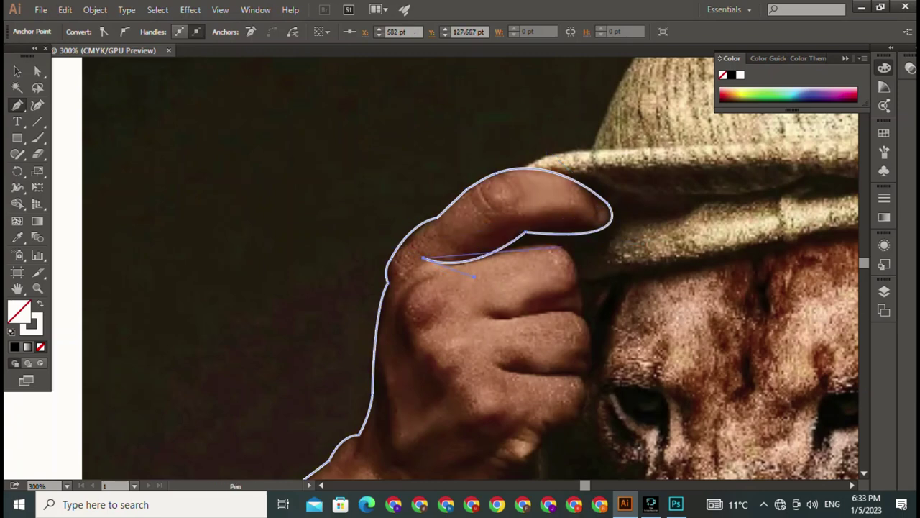
drag(544, 245, 596, 247)
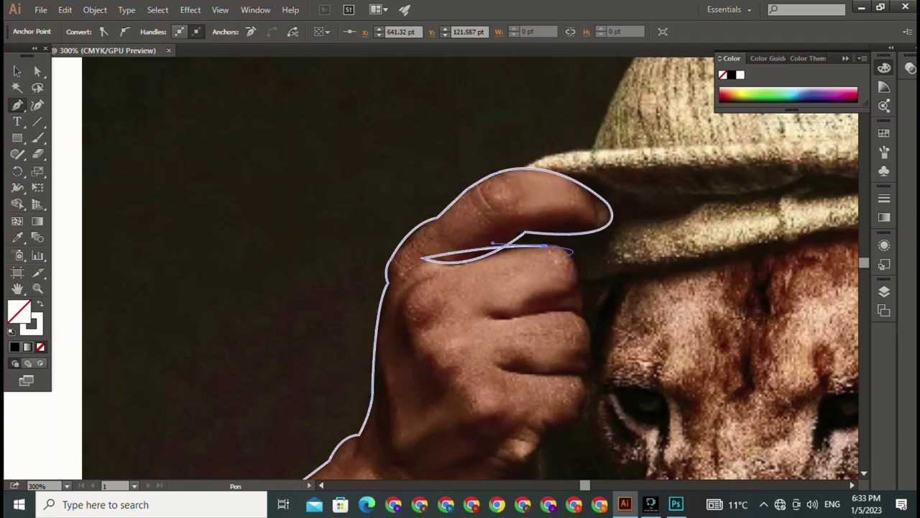
key(Return)
Resume the hand outline and curve it around the next finger and the lowest fingertip.
click(552, 246)
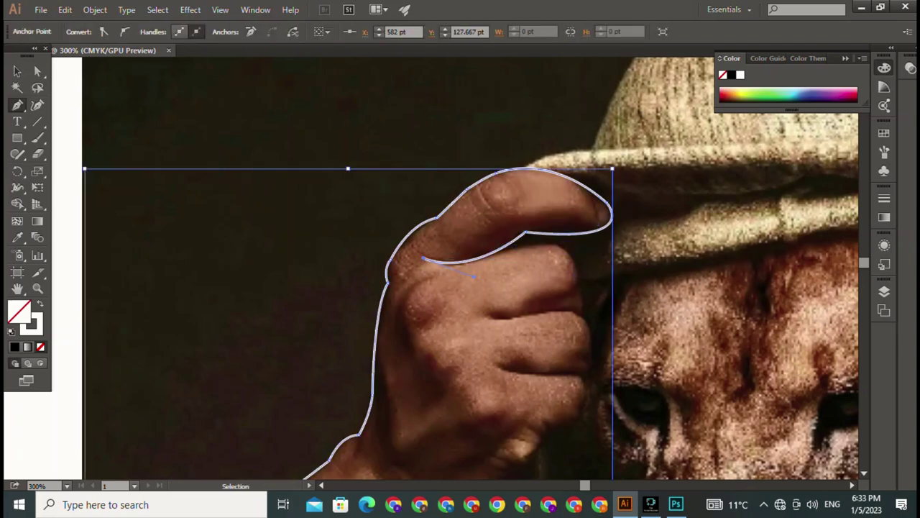
drag(573, 284, 561, 307)
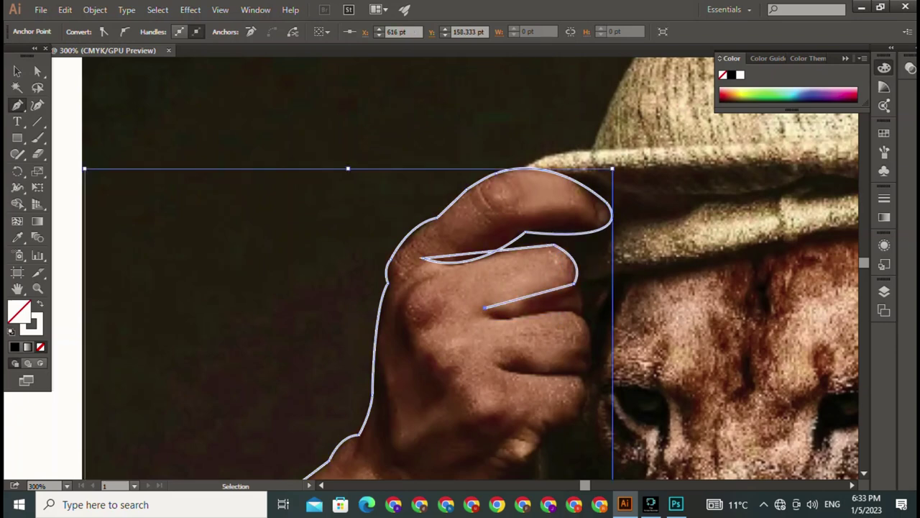
drag(486, 308, 519, 316)
click(567, 311)
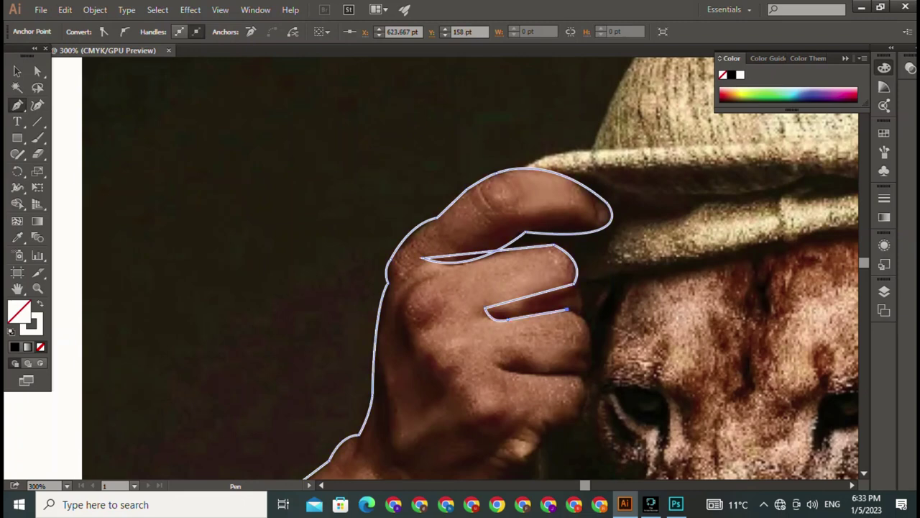
drag(589, 346, 596, 337)
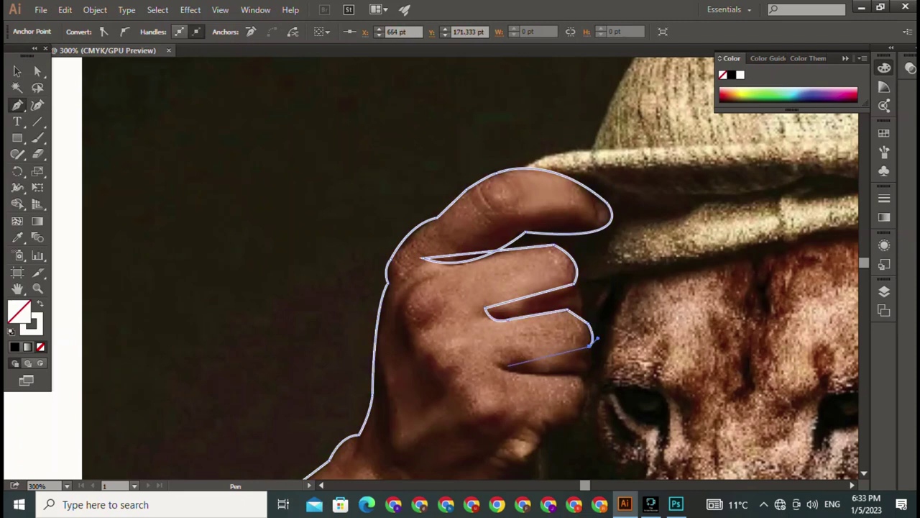
drag(503, 367, 606, 373)
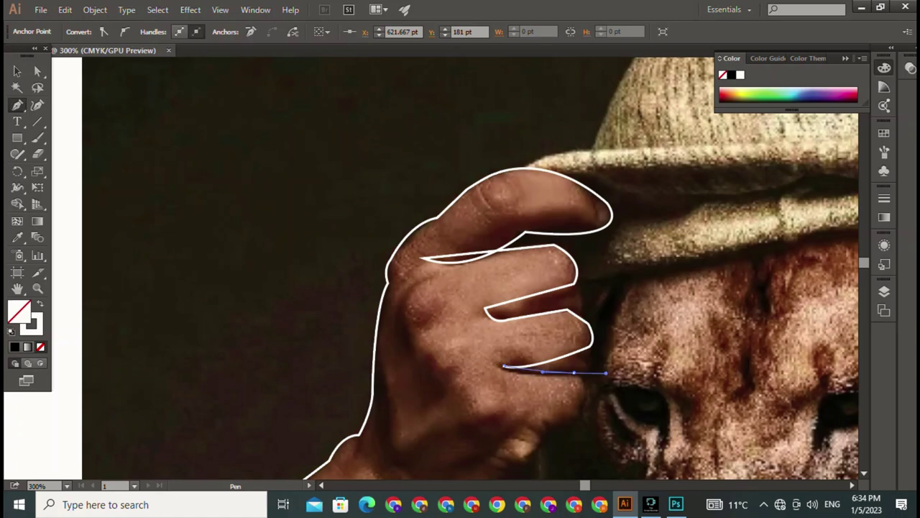
Add jagged corner points running down the side of the hand.
scroll(606, 373, down, 5)
mouse_move(577, 193)
mouse_down()
mouse_move(539, 210)
mouse_move(559, 206)
mouse_up()
click(554, 214)
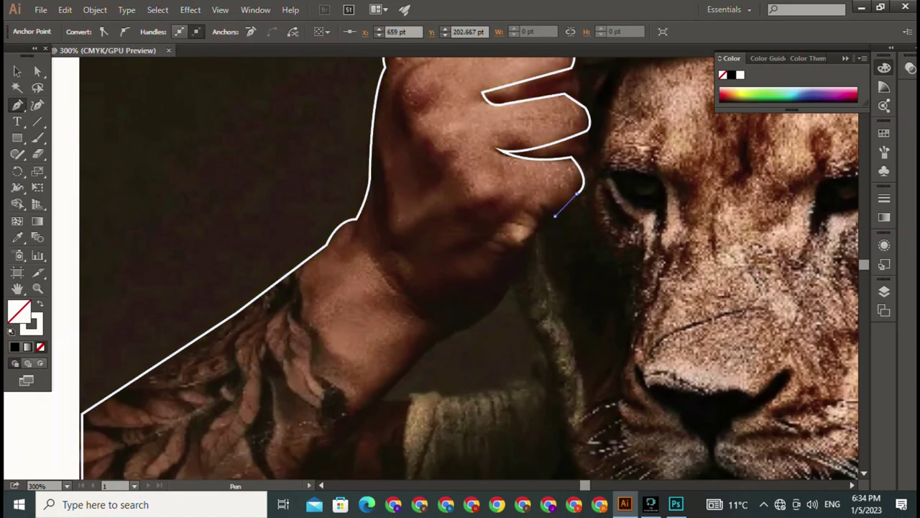
click(538, 222)
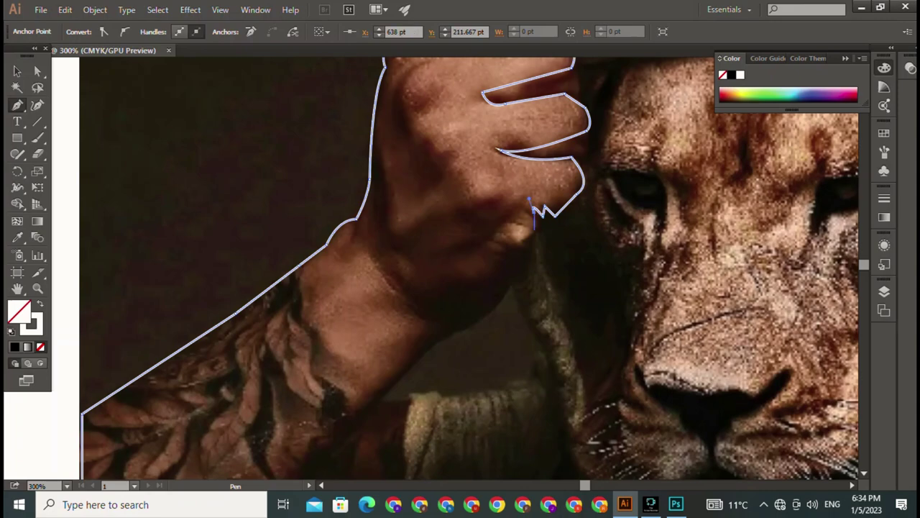
click(523, 238)
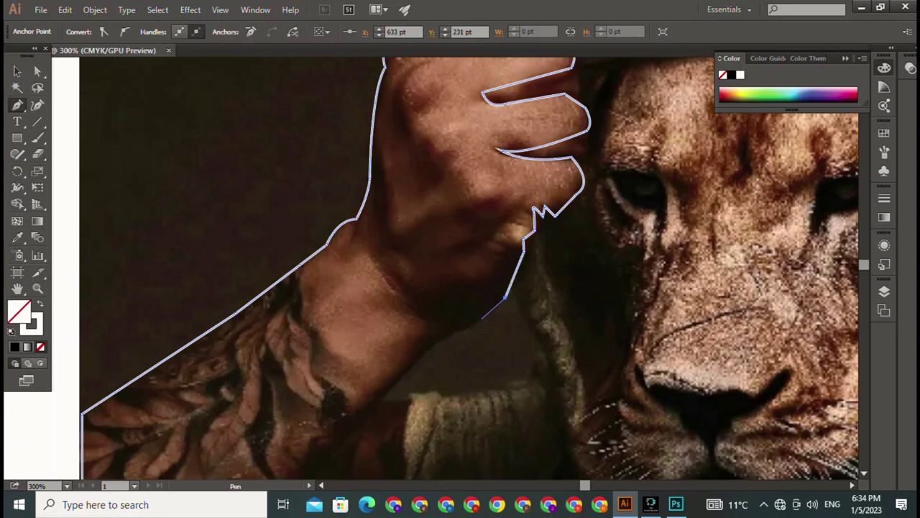
Add a smooth point below the hand and pan down toward the forearm.
drag(438, 340, 465, 340)
scroll(419, 244, down, 5)
scroll(419, 244, left, 2)
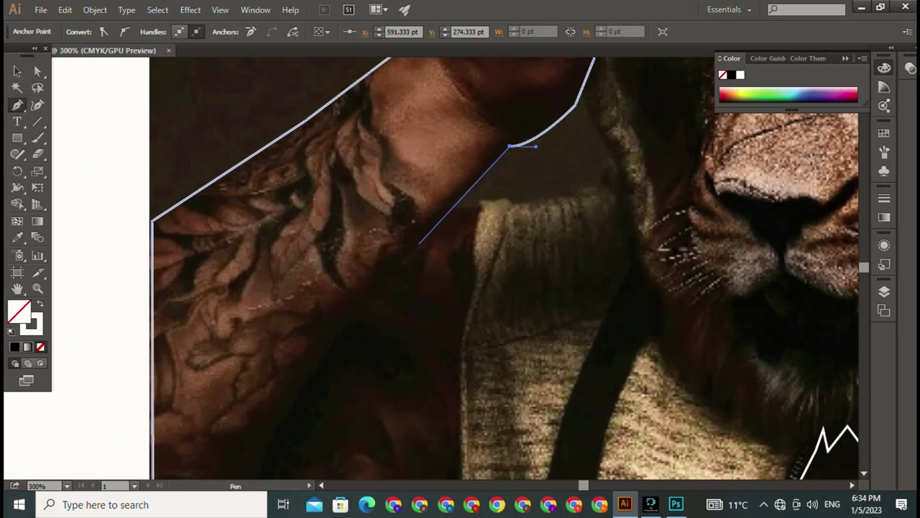
scroll(504, 266, down, 3)
scroll(504, 266, left, 2)
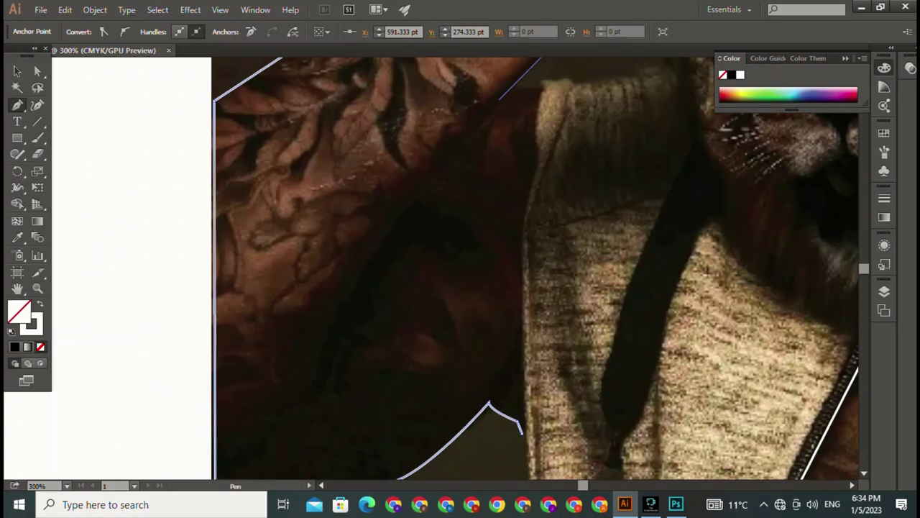
scroll(401, 237, down, 4)
scroll(400, 237, left, 3)
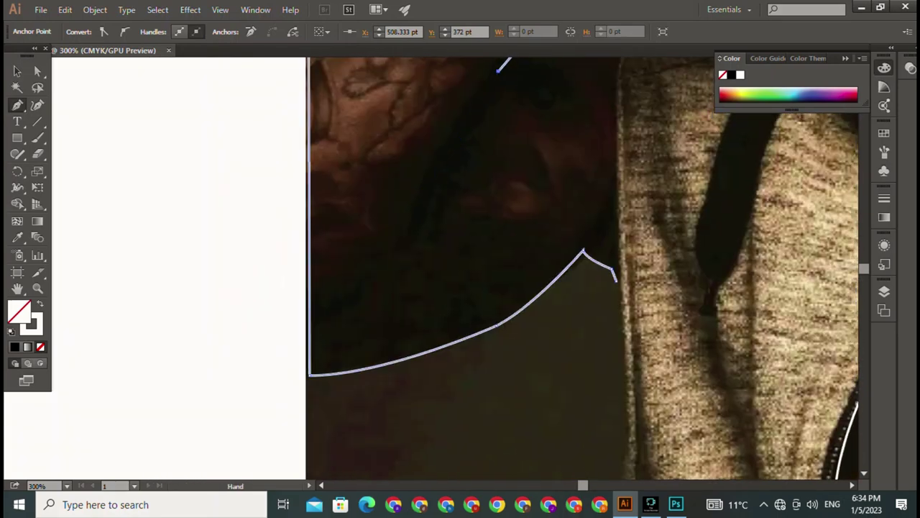
scroll(387, 240, up, 4)
scroll(387, 240, right, 3)
Extend the outline down the sweater edge beside the forearm, then pan back to the hand.
drag(504, 127, 586, 104)
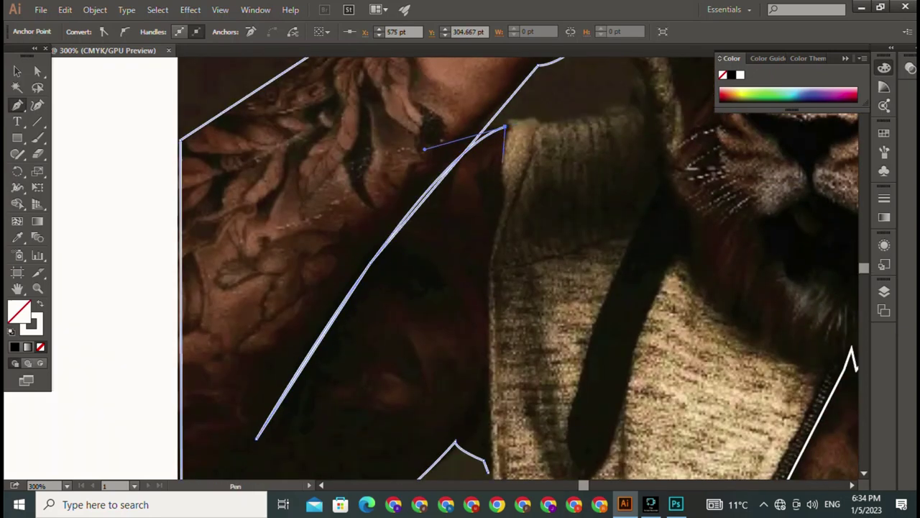
click(502, 163)
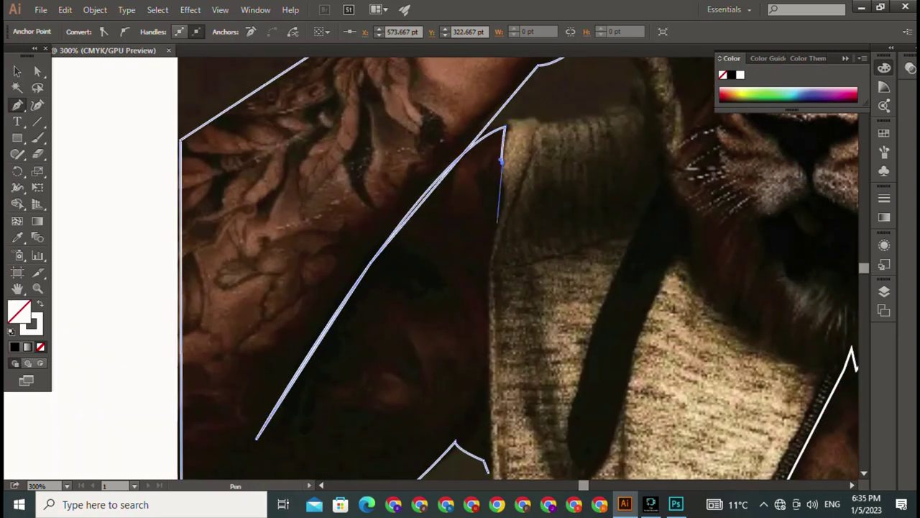
click(492, 382)
drag(491, 383, 237, 440)
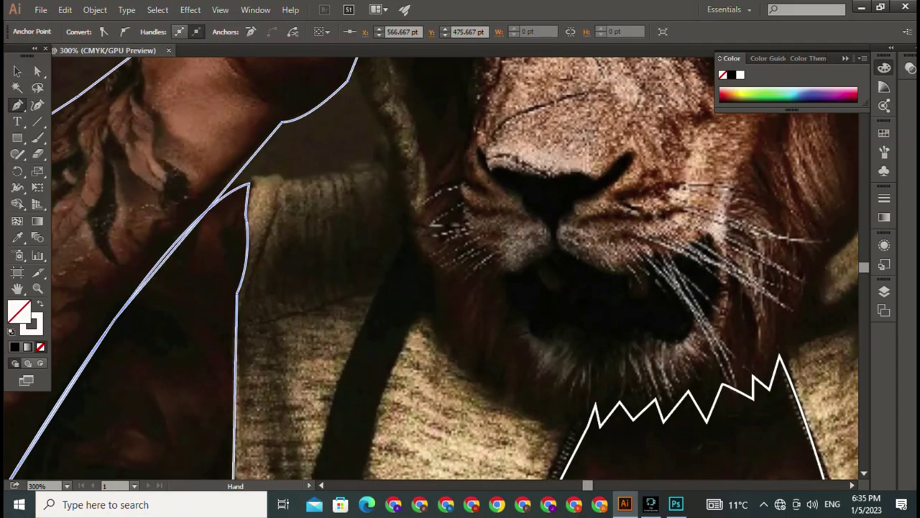
drag(460, 216, 489, 467)
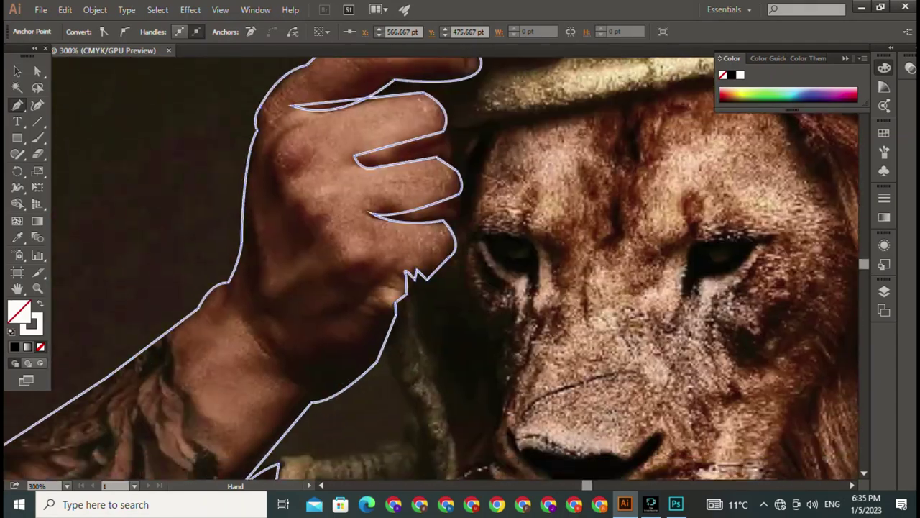
Trace curved anchors along the hat brim's top edge and underside as a separate outline.
drag(460, 180, 245, 467)
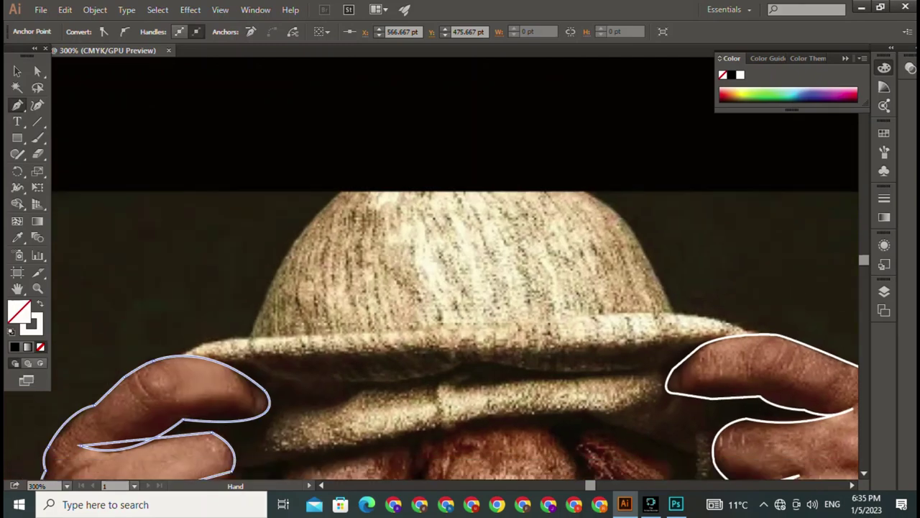
drag(460, 288, 539, 212)
drag(261, 273, 307, 261)
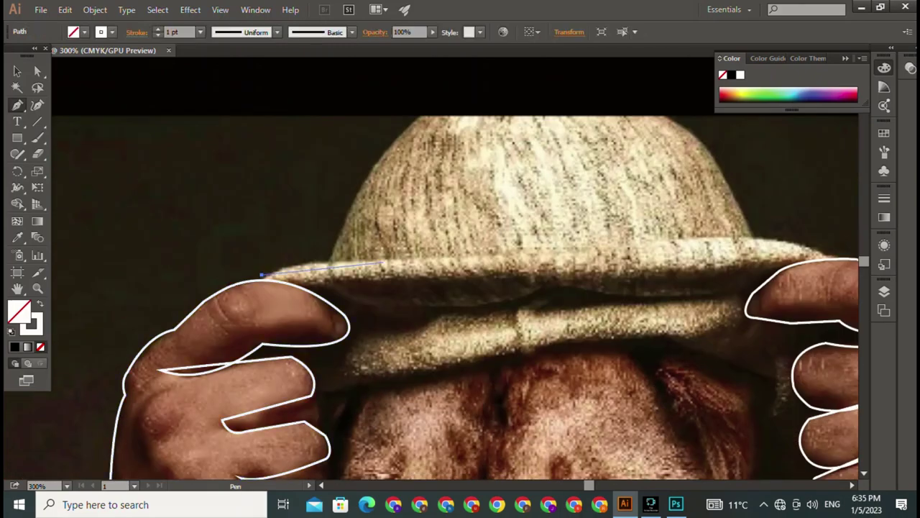
mouse_move(636, 245)
mouse_down()
mouse_move(709, 243)
mouse_move(306, 324)
mouse_up()
drag(432, 333, 557, 282)
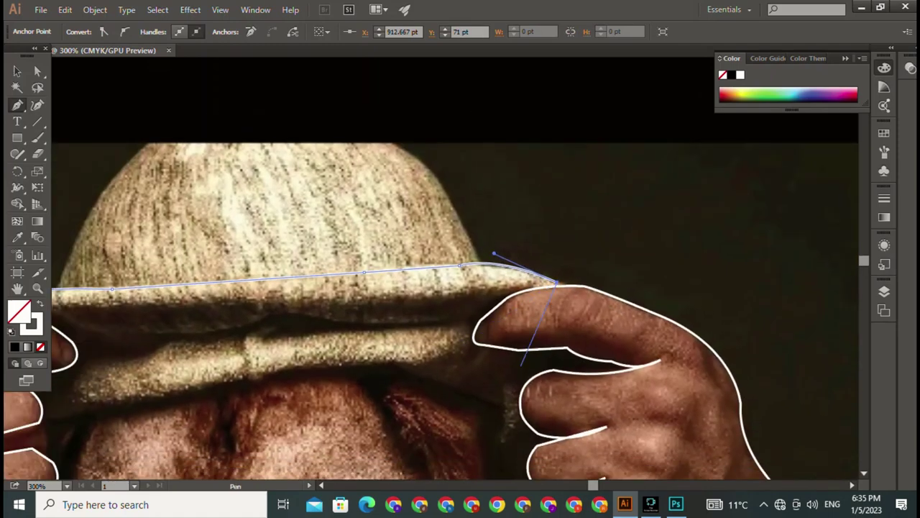
drag(437, 321, 386, 315)
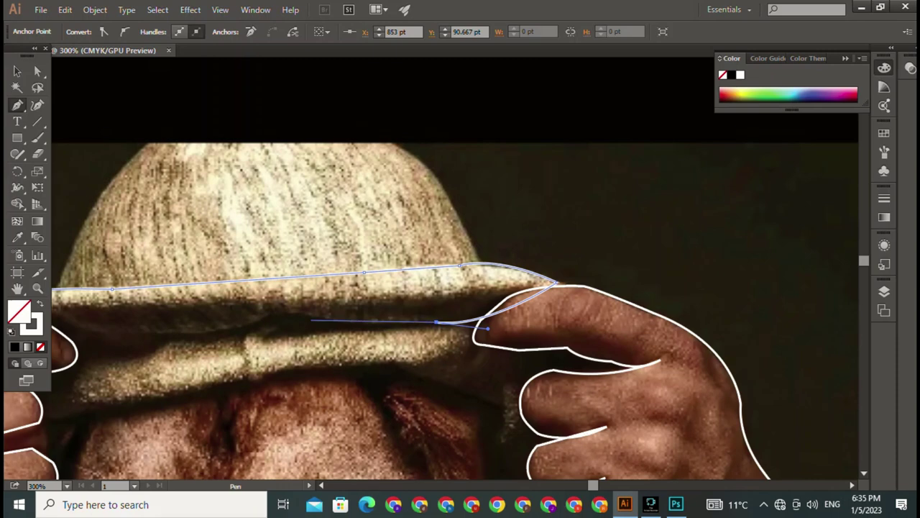
mouse_move(246, 325)
mouse_down()
mouse_move(143, 363)
mouse_move(503, 320)
mouse_up()
drag(454, 287, 402, 273)
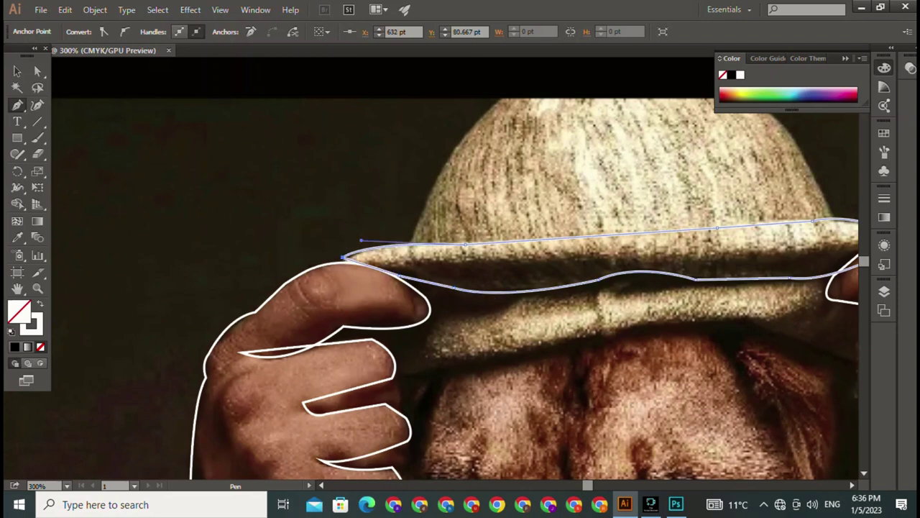
drag(460, 288, 378, 202)
click(314, 287)
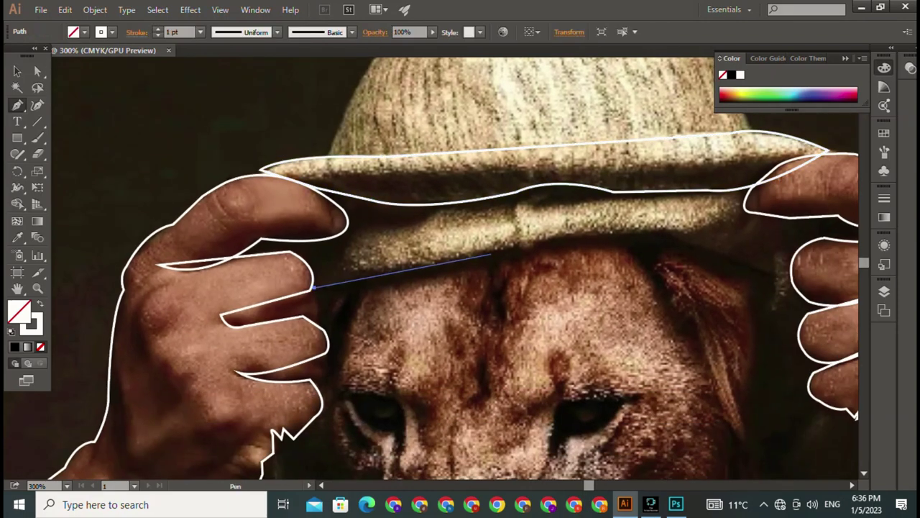
Draw a straight line across the lion's forehead, then curve down the hood's right edge.
click(660, 229)
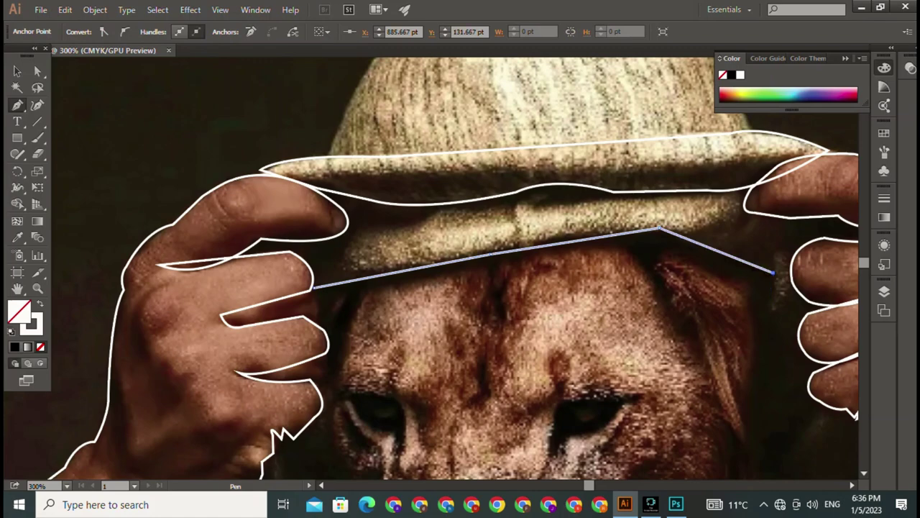
mouse_move(773, 273)
mouse_down()
mouse_move(787, 333)
mouse_move(769, 324)
mouse_up()
drag(798, 352, 676, 21)
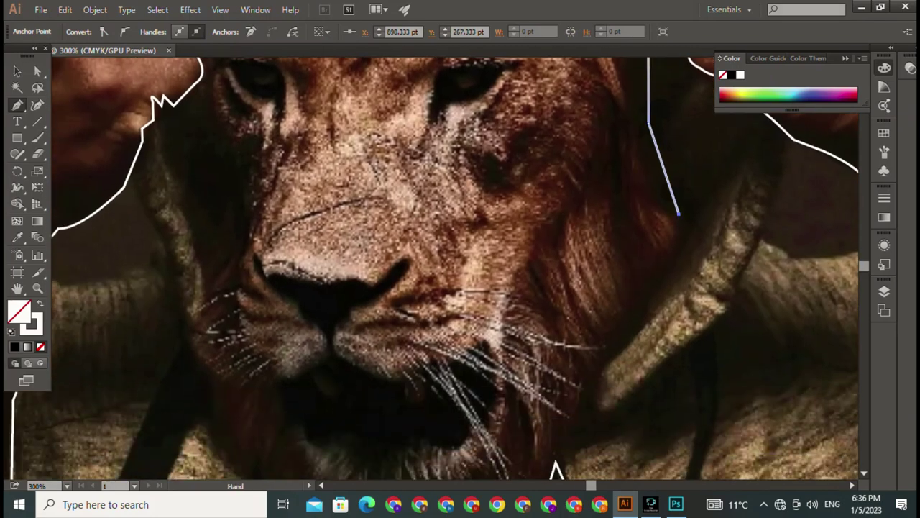
drag(649, 306, 623, 318)
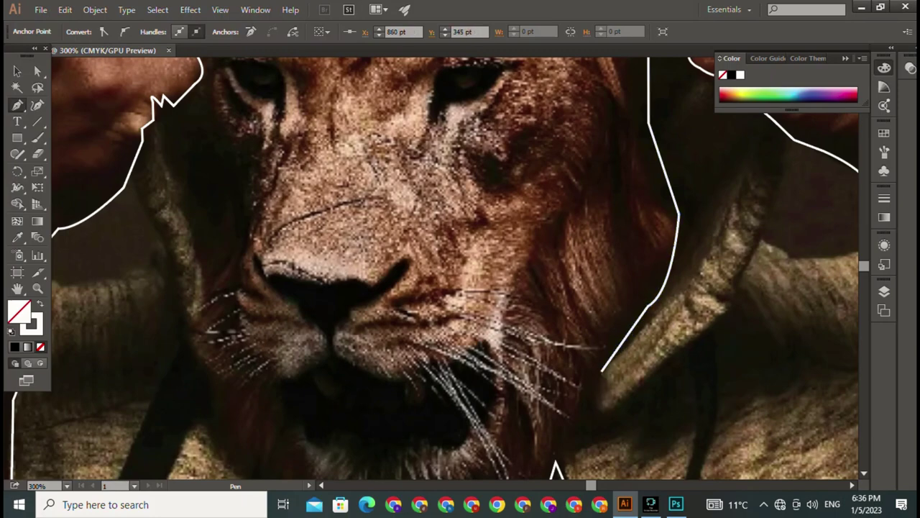
click(597, 413)
click(728, 308)
mouse_move(791, 143)
mouse_down()
mouse_move(710, 251)
mouse_move(607, 471)
mouse_up()
click(711, 238)
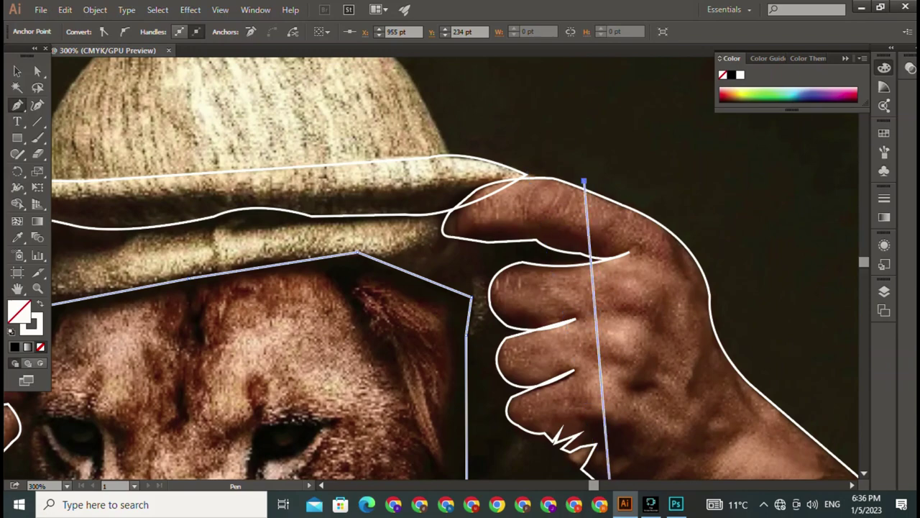
Fix a point atop the right side and curve the outline back along the brim's underside.
drag(584, 182, 819, 142)
click(818, 142)
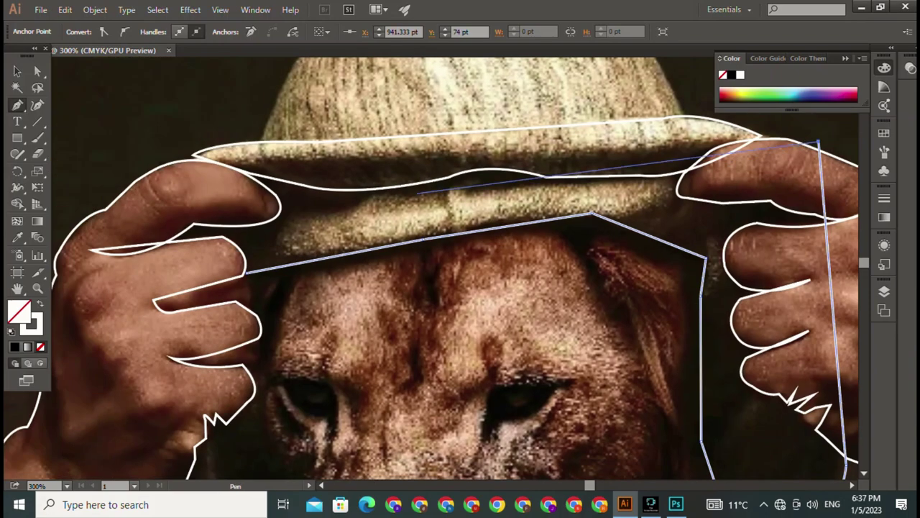
drag(659, 176, 748, 268)
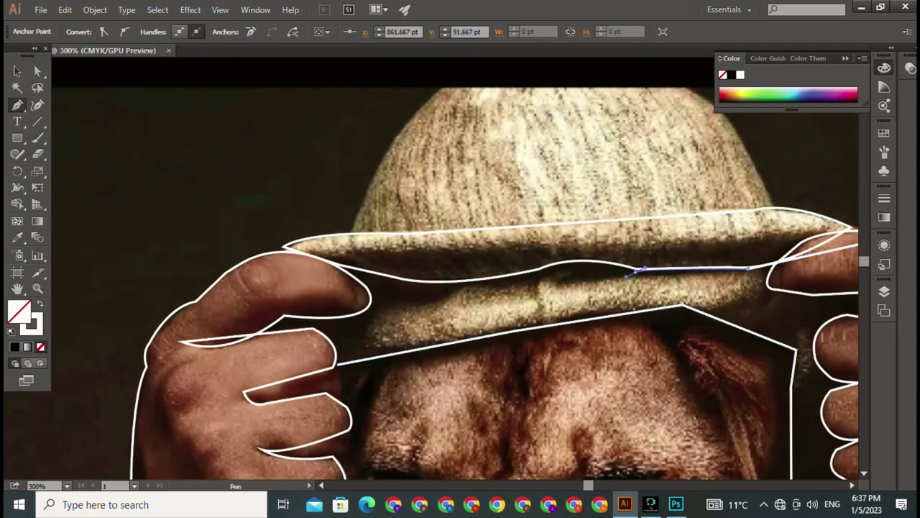
drag(447, 286, 387, 310)
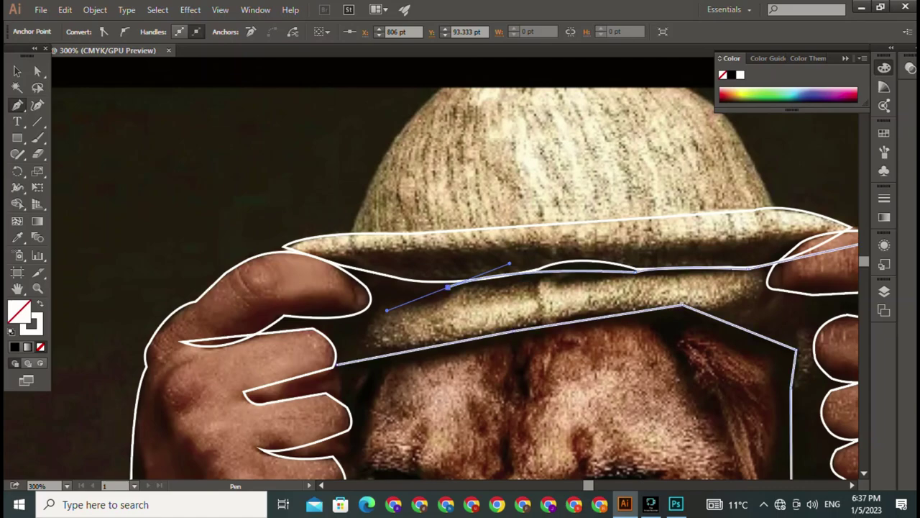
drag(460, 287, 572, 158)
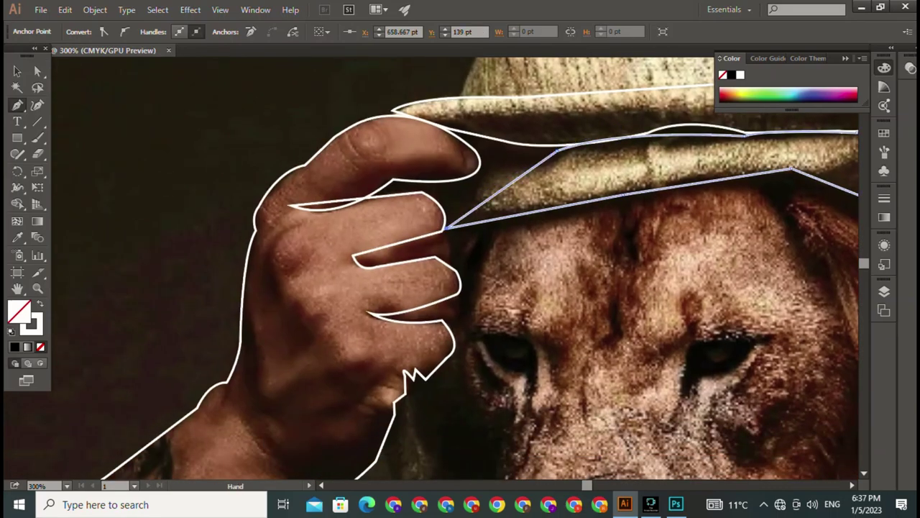
drag(575, 288, 333, 200)
mouse_move(460, 288)
mouse_down()
mouse_move(189, 281)
mouse_move(148, 259)
mouse_up()
drag(360, 359, 387, 93)
drag(460, 216, 460, 305)
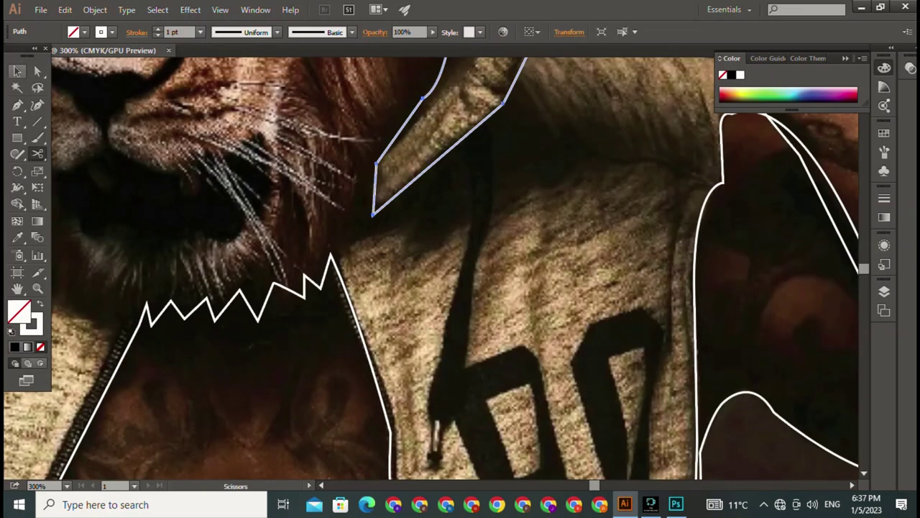
Start a new outline at the artboard bottom, climbing the hoodie's right front edge.
drag(460, 215, 363, 346)
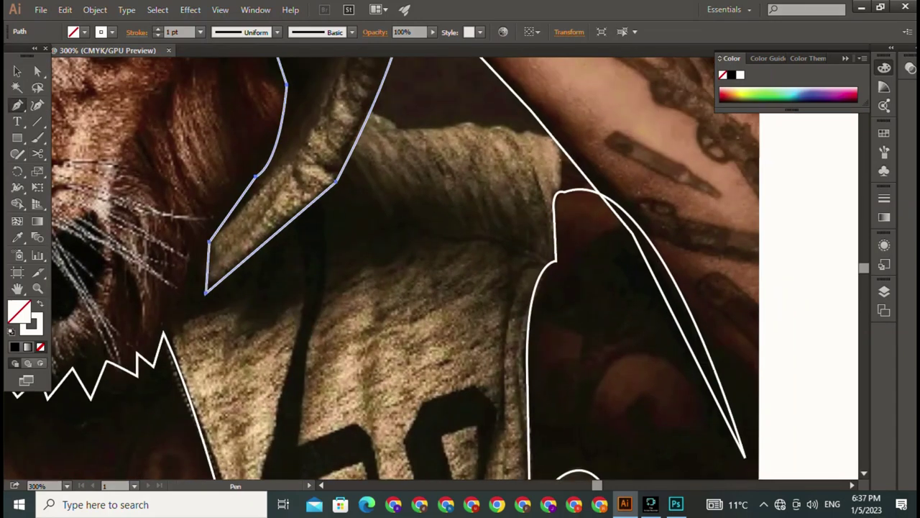
drag(461, 431, 460, 107)
drag(460, 359, 460, 216)
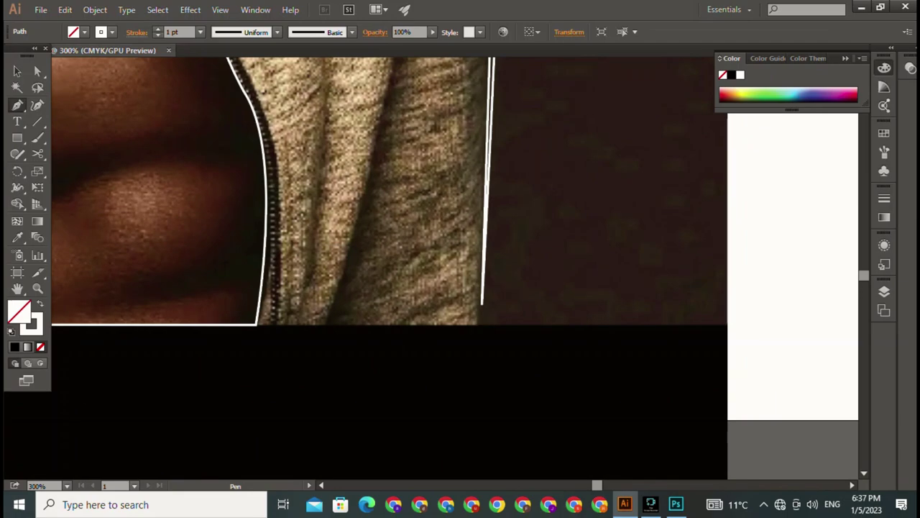
drag(474, 108, 457, 299)
drag(469, 151, 468, 162)
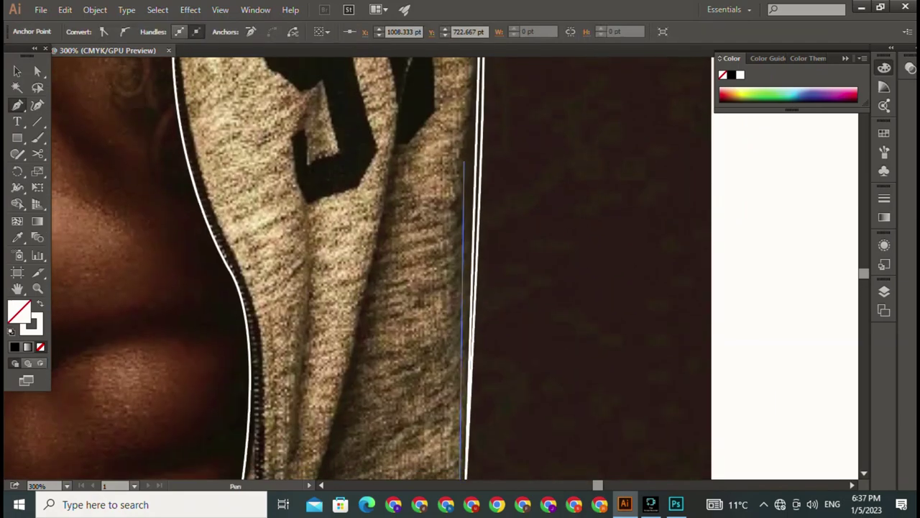
drag(469, 295, 429, 260)
Continue the outline up the hoodie edge and leftward along the hood's top fold.
mouse_move(442, 190)
mouse_down()
mouse_move(455, 261)
mouse_move(416, 429)
mouse_up()
drag(434, 272, 454, 278)
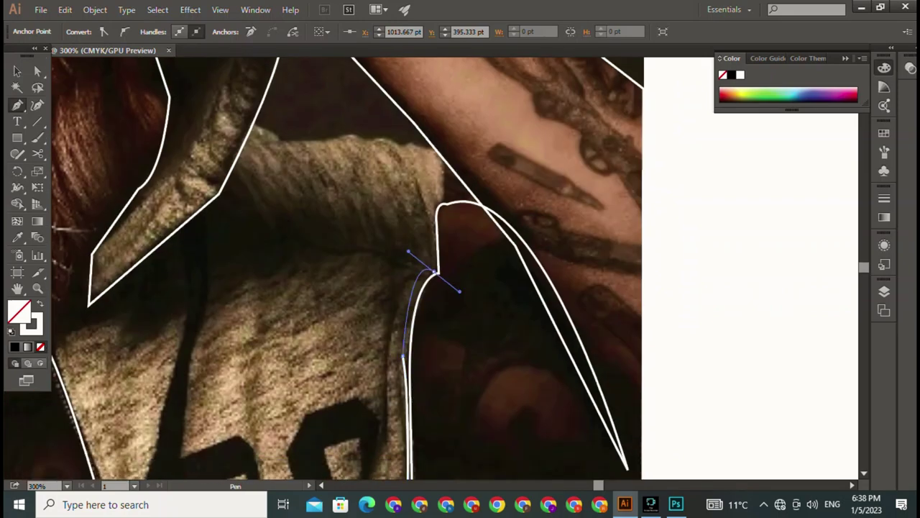
drag(440, 201, 459, 200)
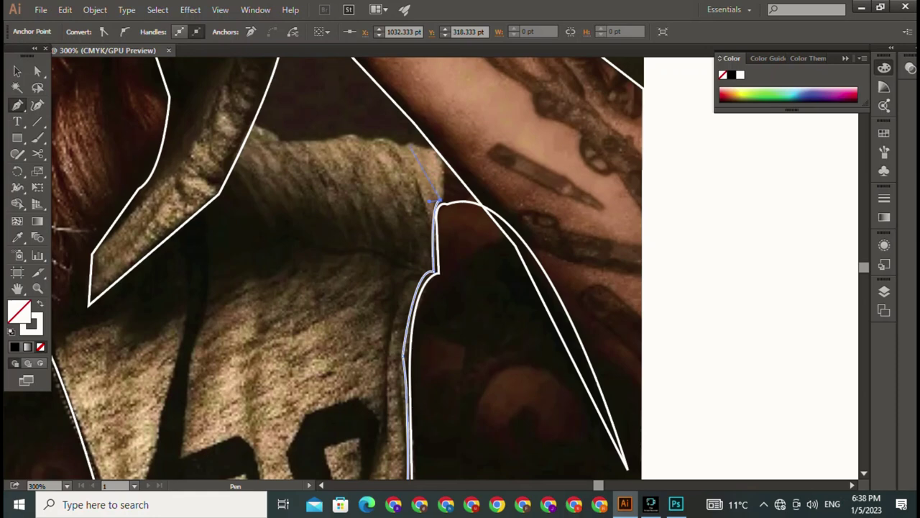
drag(408, 146, 468, 148)
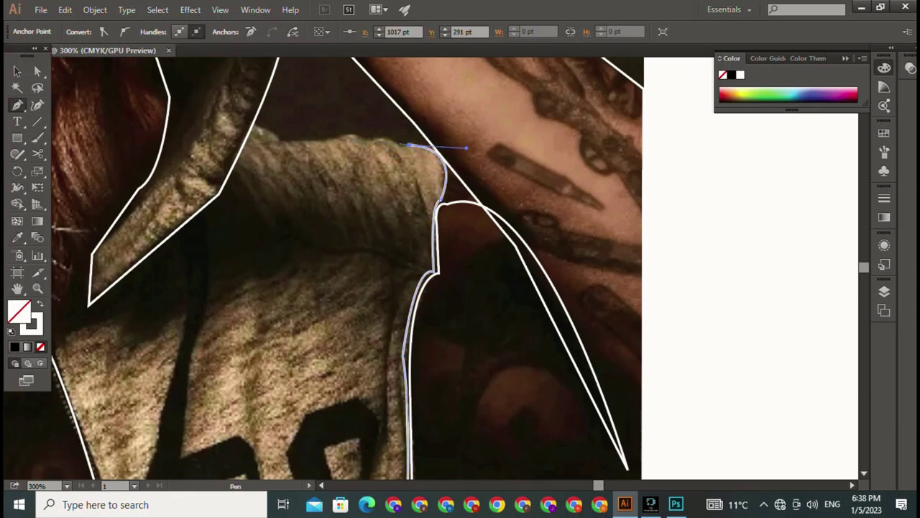
drag(368, 140, 338, 146)
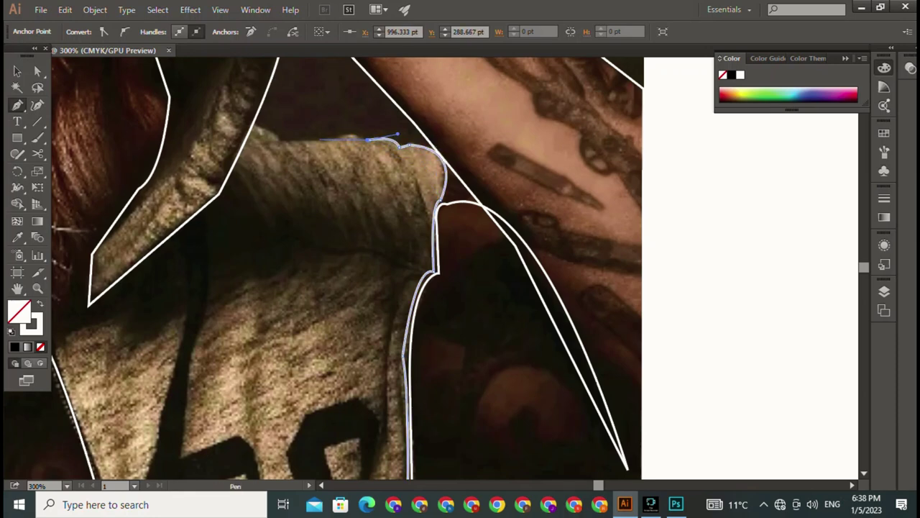
mouse_move(280, 142)
mouse_down()
mouse_move(255, 126)
mouse_move(247, 187)
mouse_up()
drag(248, 187, 281, 139)
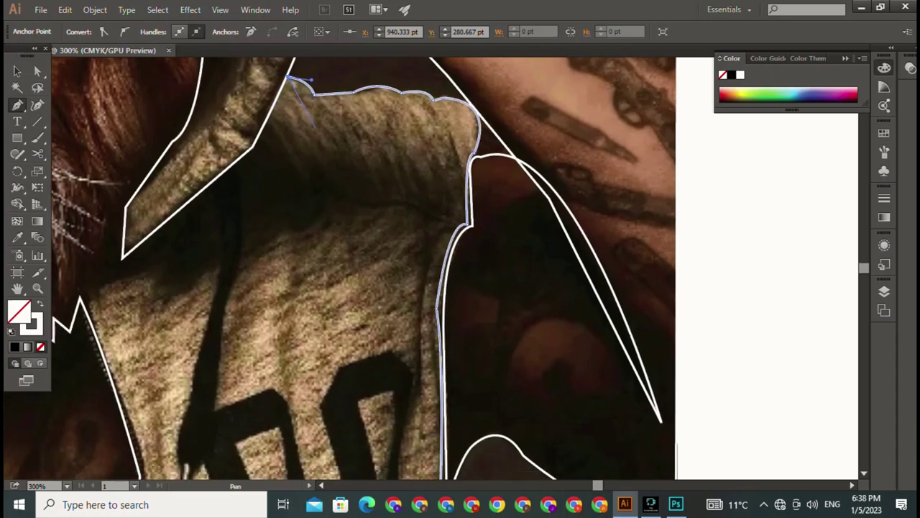
drag(314, 93, 532, 58)
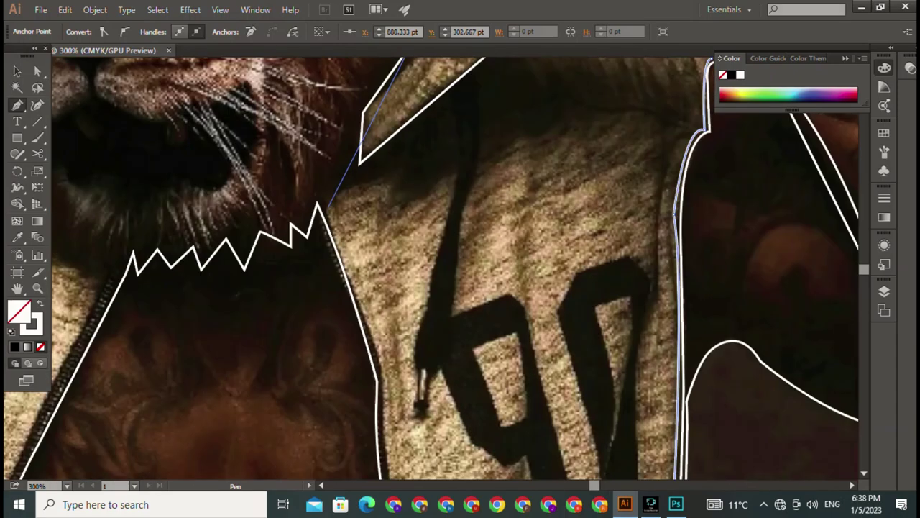
Curve the outline down the sweater's zipper edge toward the artboard's bottom.
drag(345, 287, 309, 176)
drag(341, 269, 372, 346)
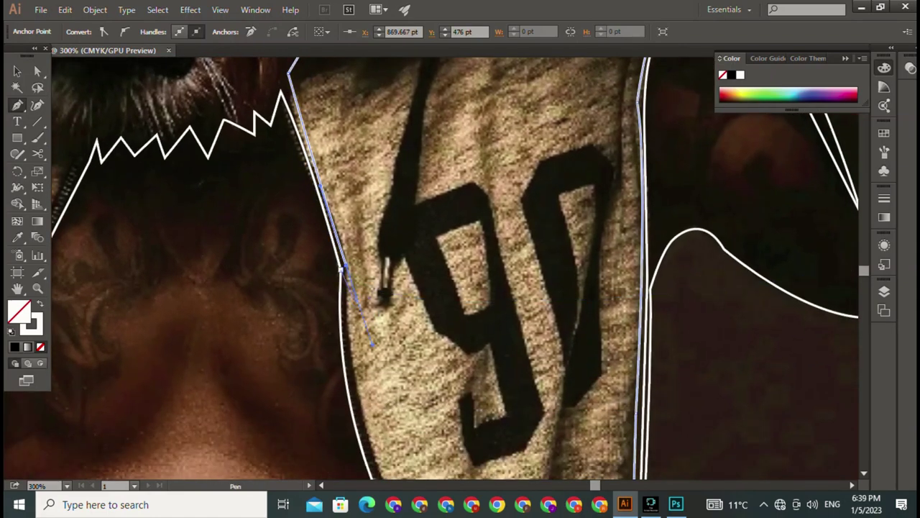
drag(374, 346, 370, 197)
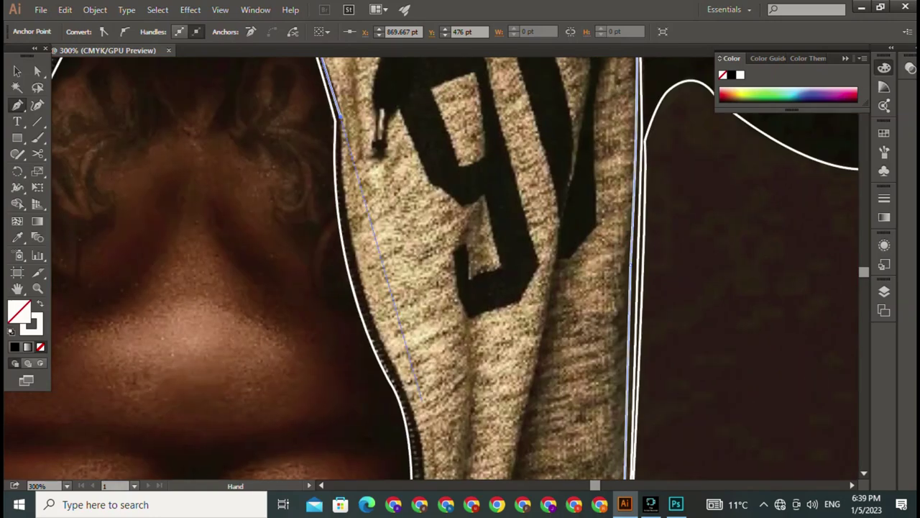
drag(402, 395, 420, 450)
scroll(431, 266, down, 4)
scroll(431, 266, down, 1)
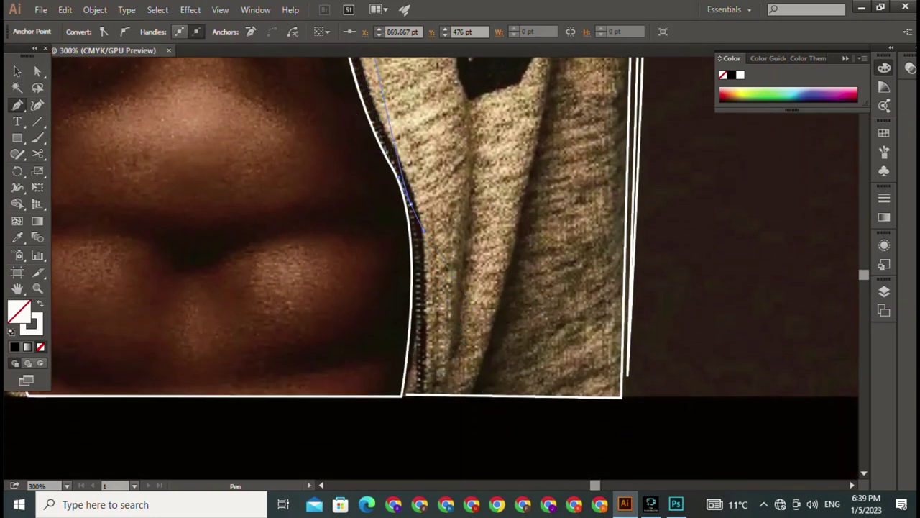
scroll(431, 266, up, 3)
scroll(431, 266, up, 2)
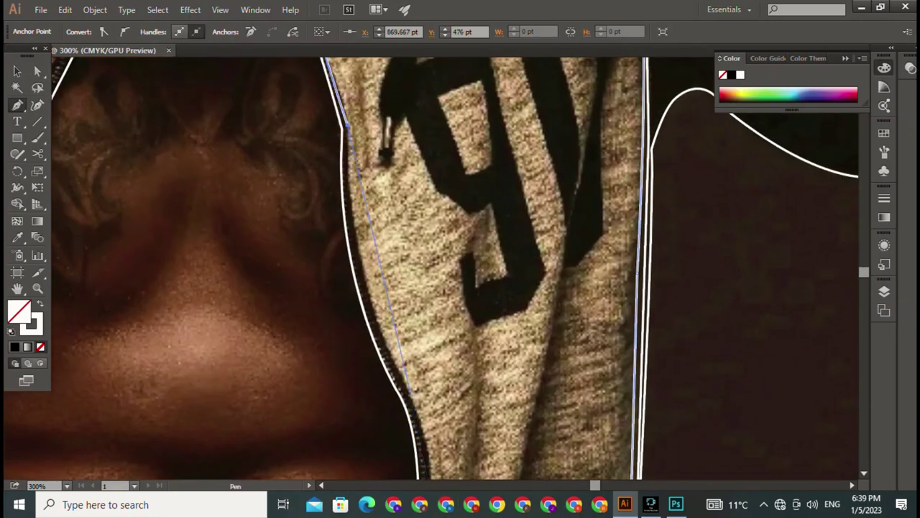
drag(414, 406, 467, 471)
scroll(431, 288, down, 4)
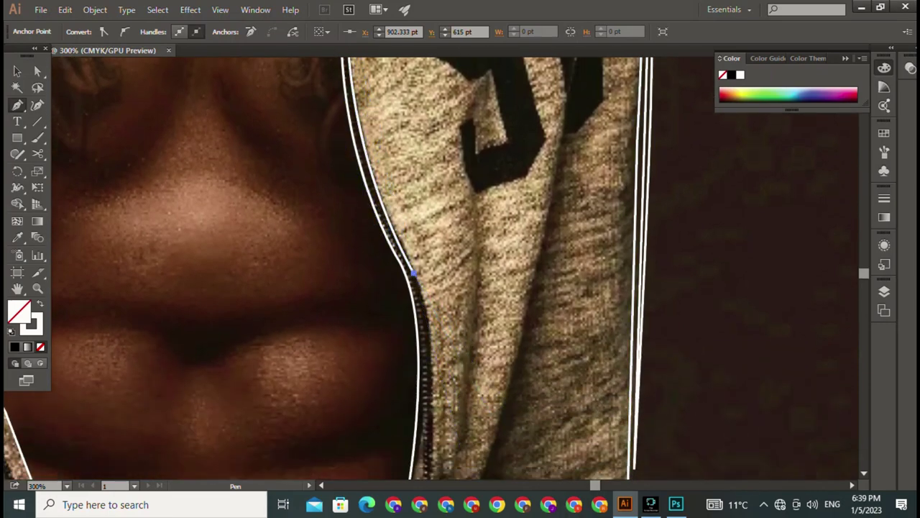
drag(417, 288, 396, 72)
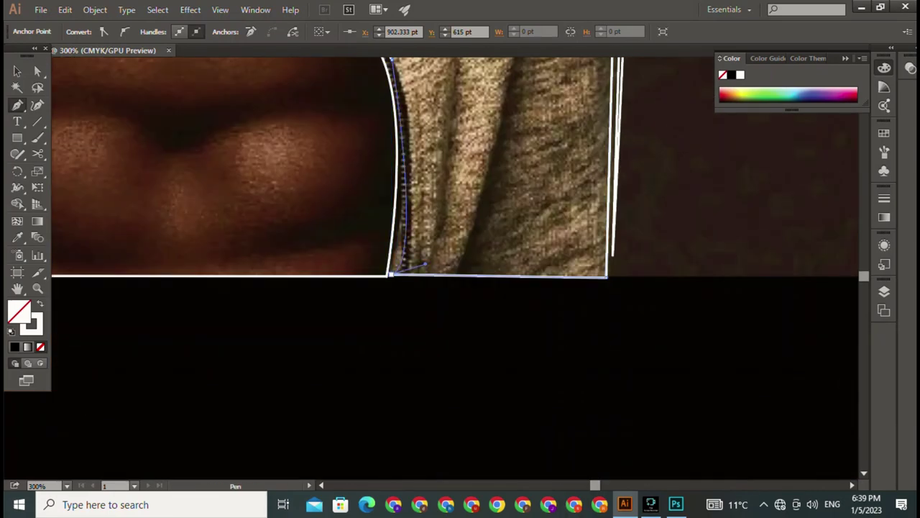
End the outline at the bottom corner and start tracing the other sweater panel's outer side.
click(390, 274)
scroll(431, 273, up, 5)
scroll(431, 274, up, 5)
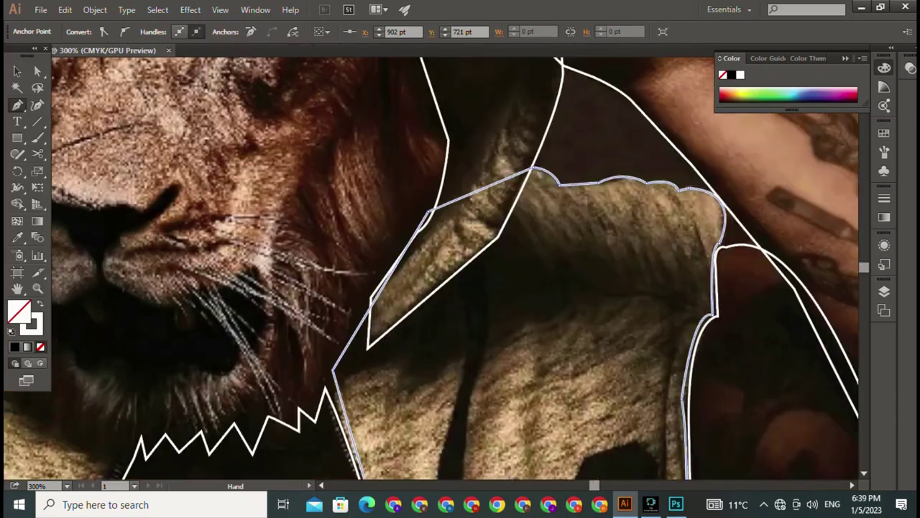
scroll(432, 273, up, 3)
scroll(460, 273, down, 10)
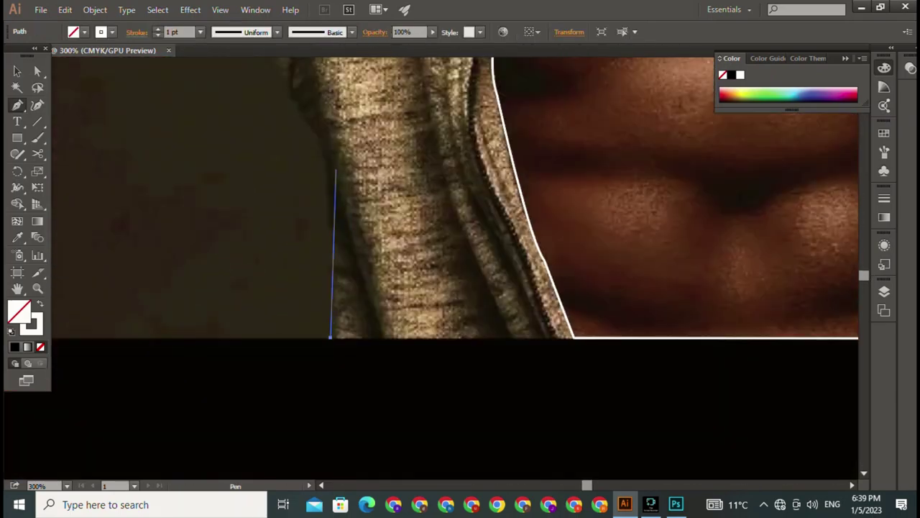
click(335, 169)
scroll(335, 169, up, 3)
scroll(335, 168, up, 1)
click(343, 273)
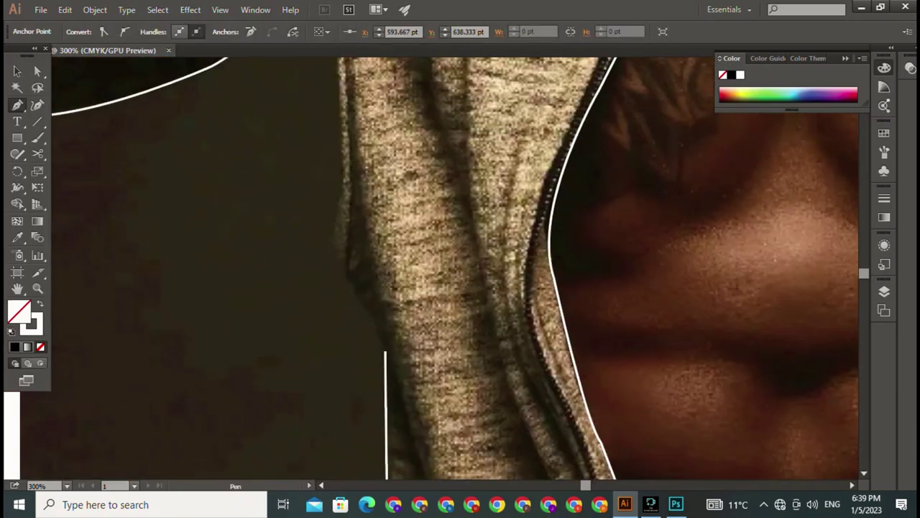
drag(338, 175, 348, 117)
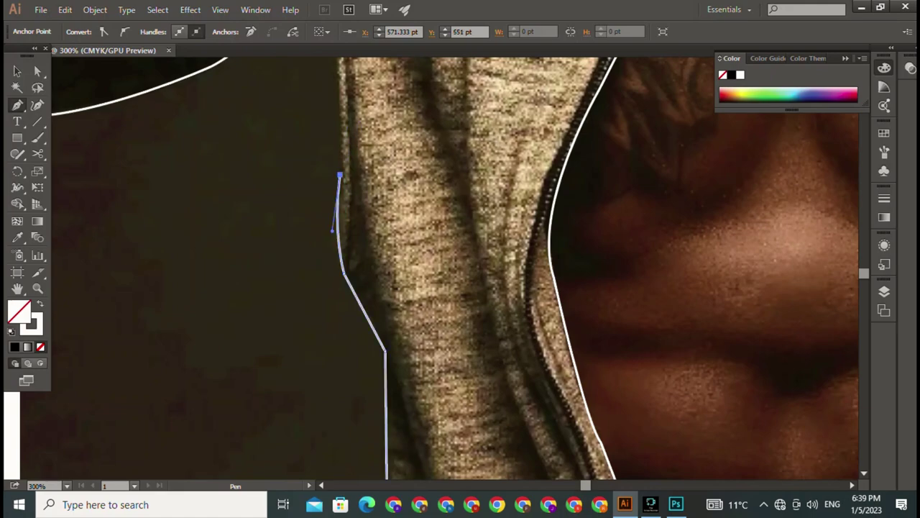
scroll(460, 273, up, 5)
scroll(460, 273, up, 5)
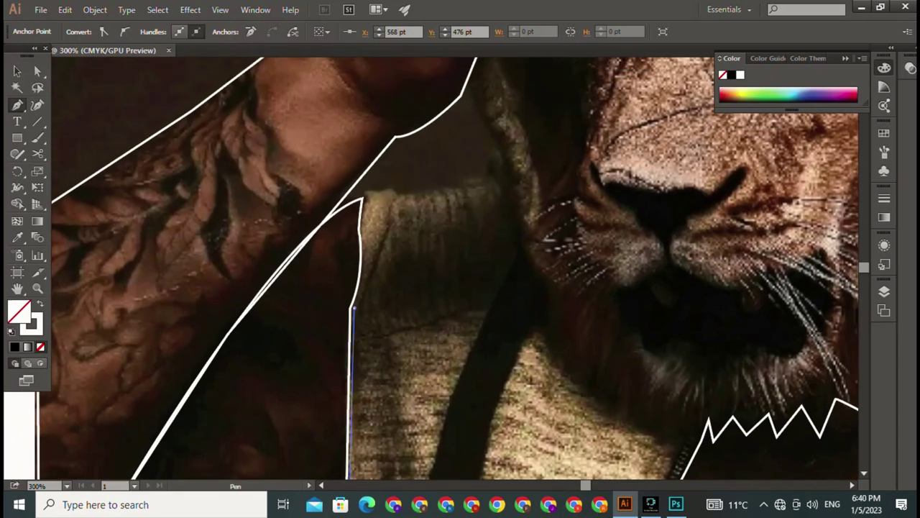
Trace up to the collar and curve along its ribbed top edge toward the hood.
click(364, 231)
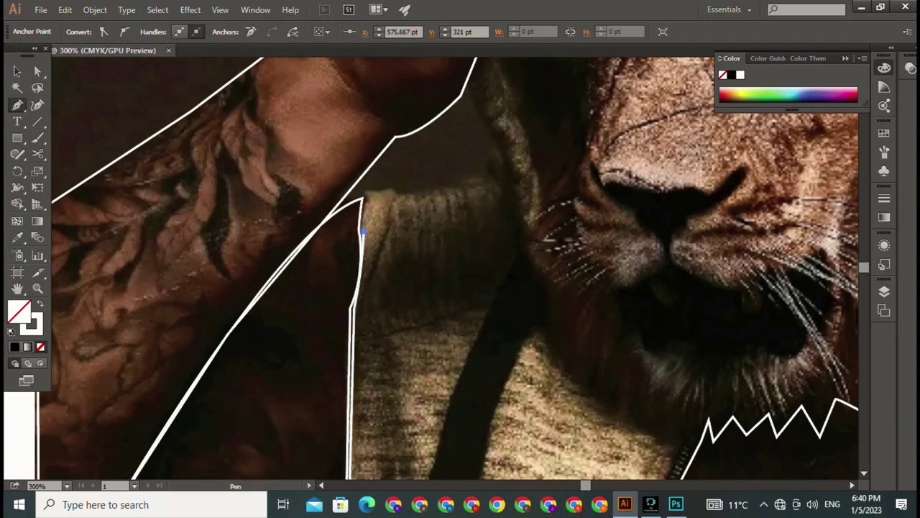
click(362, 199)
click(381, 192)
drag(397, 193, 400, 207)
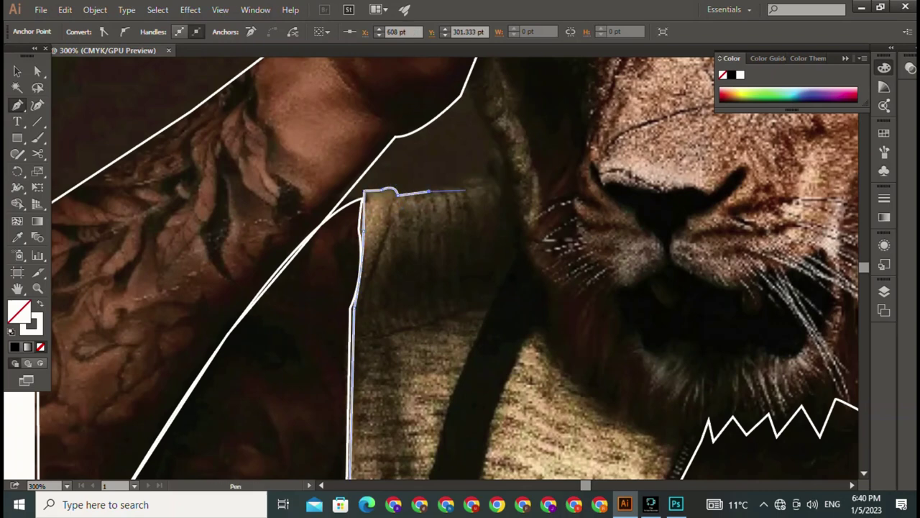
mouse_move(483, 177)
mouse_down()
mouse_move(502, 179)
mouse_move(527, 404)
mouse_up()
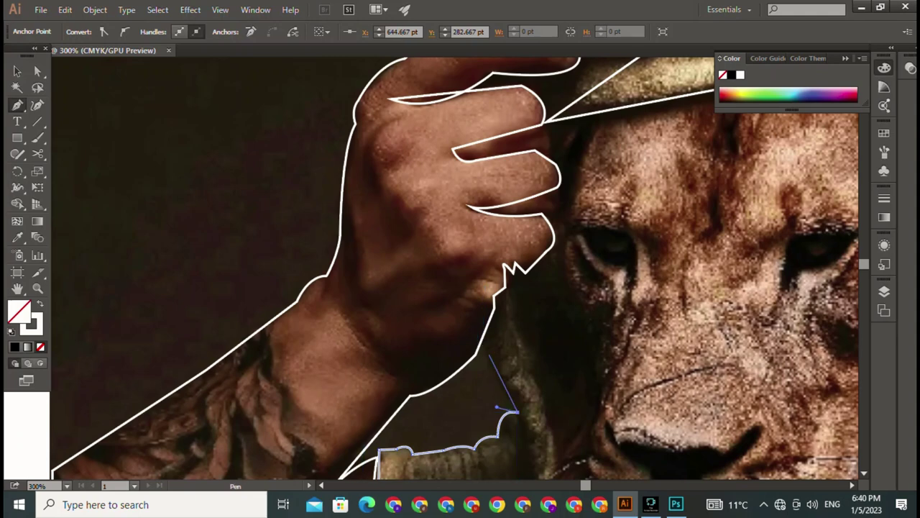
drag(482, 341, 472, 305)
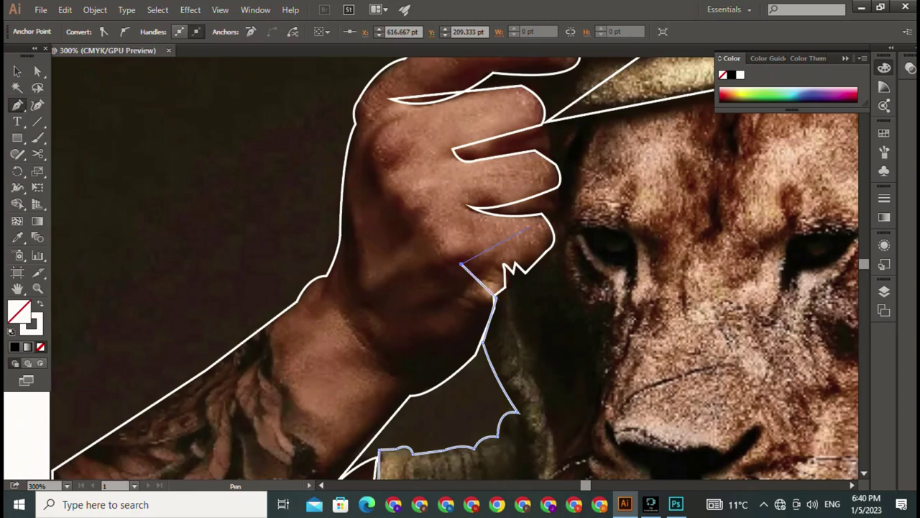
Add points below the hat brim and along the hand's edge, curving down beside the face.
drag(572, 192, 482, 299)
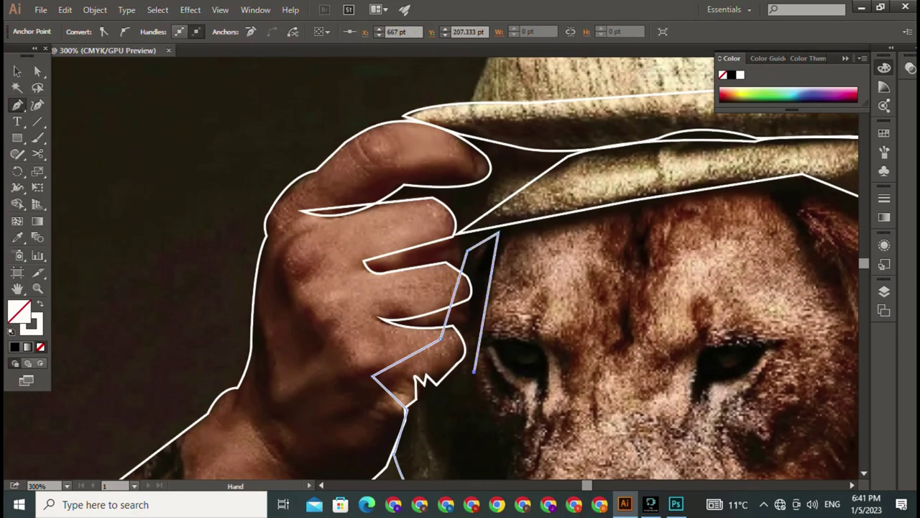
scroll(501, 239, down, 5)
click(472, 140)
click(441, 146)
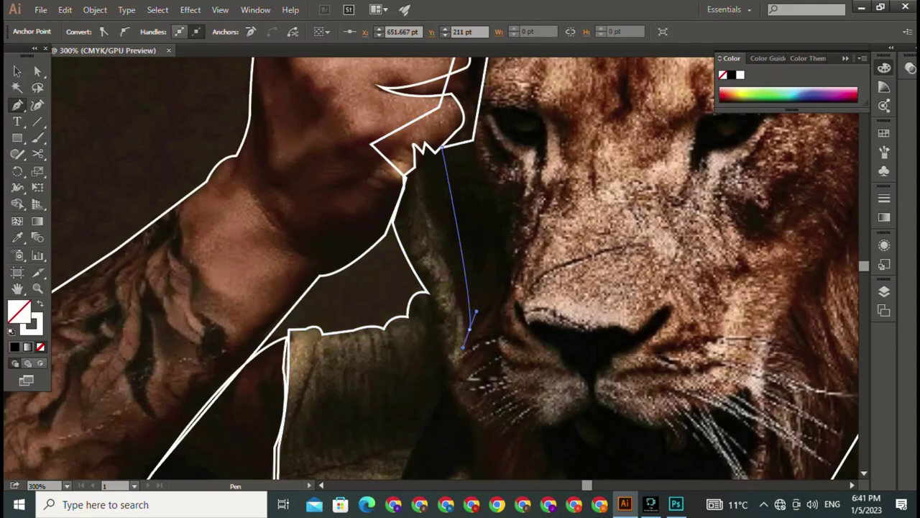
mouse_move(469, 327)
mouse_down()
mouse_move(458, 369)
mouse_move(507, 231)
mouse_up()
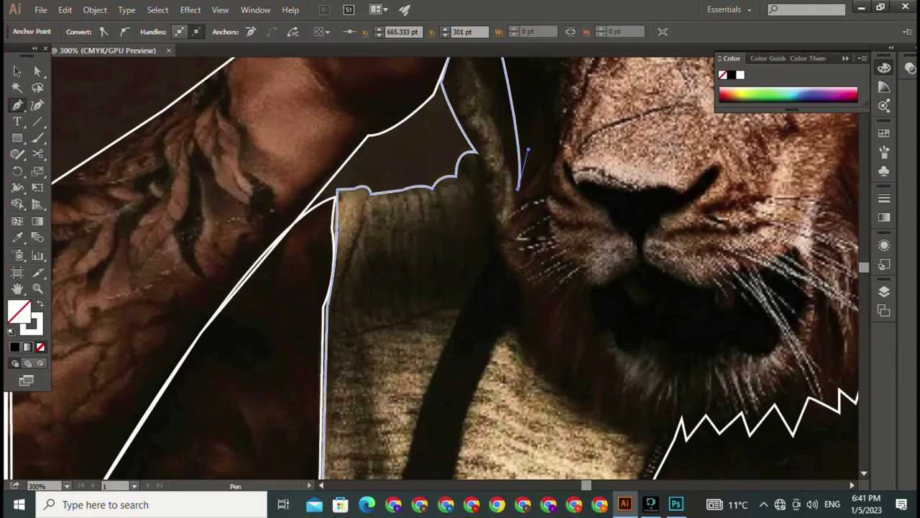
Zigzag corner points along the lion's jagged mane, then curve down the sweater's inner edge.
click(516, 240)
click(541, 277)
click(563, 341)
click(612, 371)
click(659, 445)
drag(659, 446, 654, 267)
mouse_move(559, 477)
mouse_down()
mouse_move(596, 503)
mouse_move(558, 400)
mouse_up()
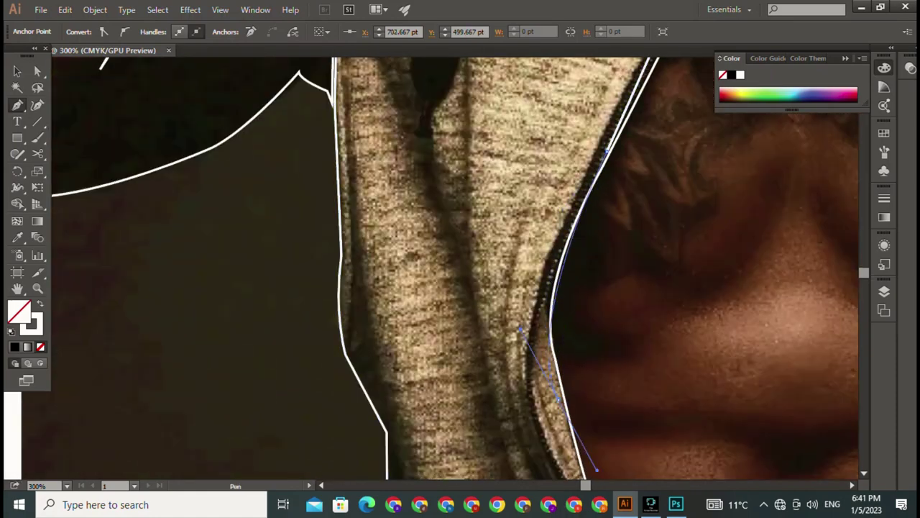
Run the outline along the artboard's bottom edge to close the panel shape.
scroll(552, 344, down, 2)
click(552, 343)
scroll(552, 343, down, 2)
scroll(552, 344, down, 5)
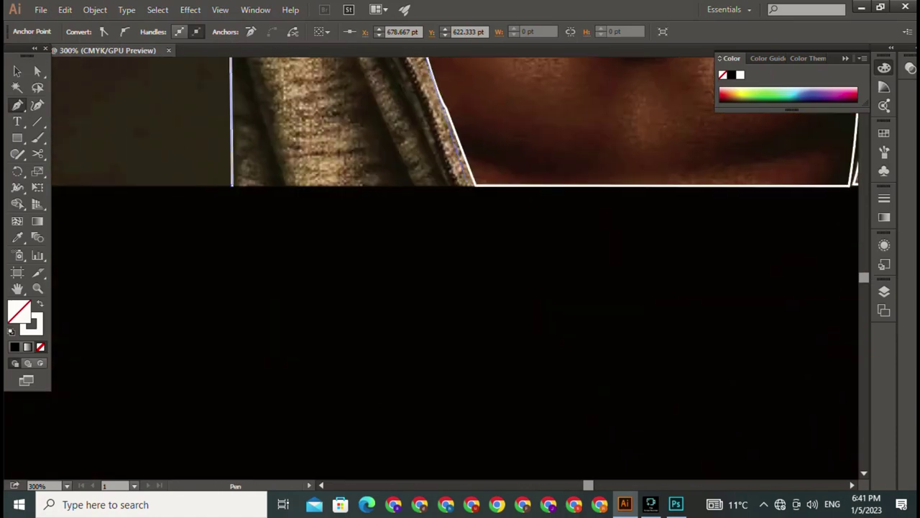
click(472, 184)
click(231, 185)
drag(460, 215, 460, 402)
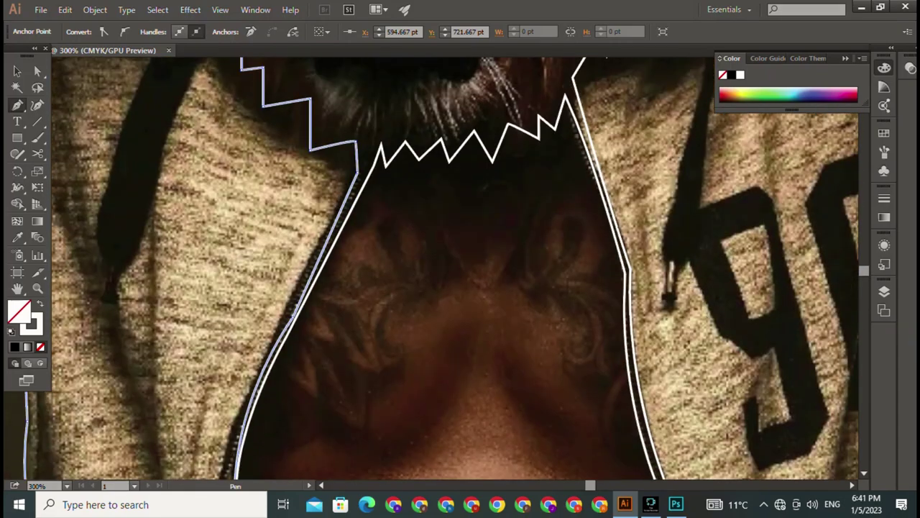
scroll(460, 266, down, 3)
Draw a closed curved outline around the left chest muscle.
scroll(460, 266, down, 3)
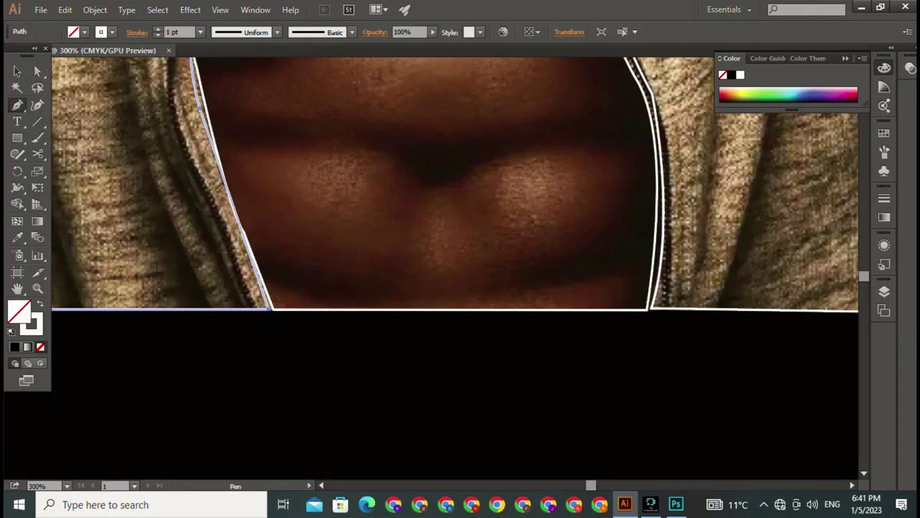
click(229, 149)
mouse_move(426, 185)
mouse_down()
mouse_move(395, 287)
mouse_move(370, 288)
mouse_move(389, 302)
mouse_move(376, 300)
mouse_up()
mouse_move(284, 273)
mouse_down()
mouse_move(244, 237)
mouse_move(249, 245)
mouse_up()
click(229, 149)
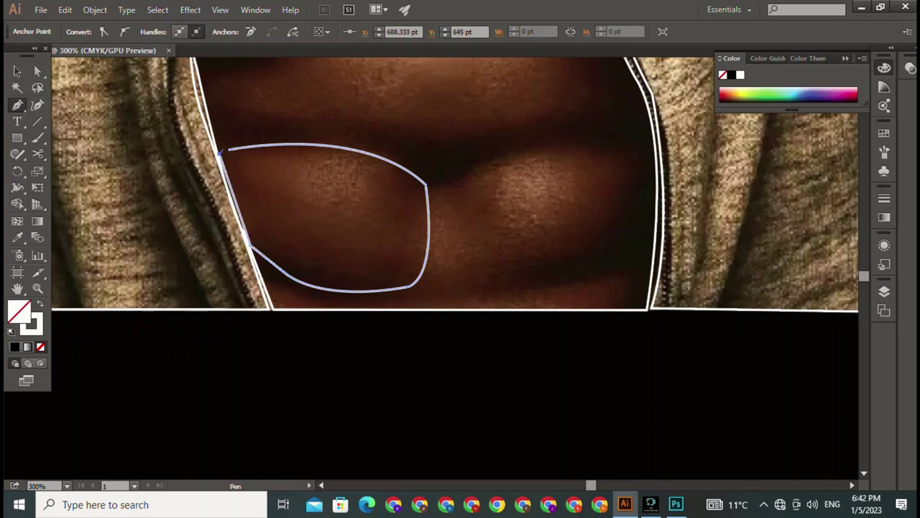
Draw a closed curved outline around the right chest muscle, undoing one misplaced point.
click(472, 171)
drag(637, 149, 680, 171)
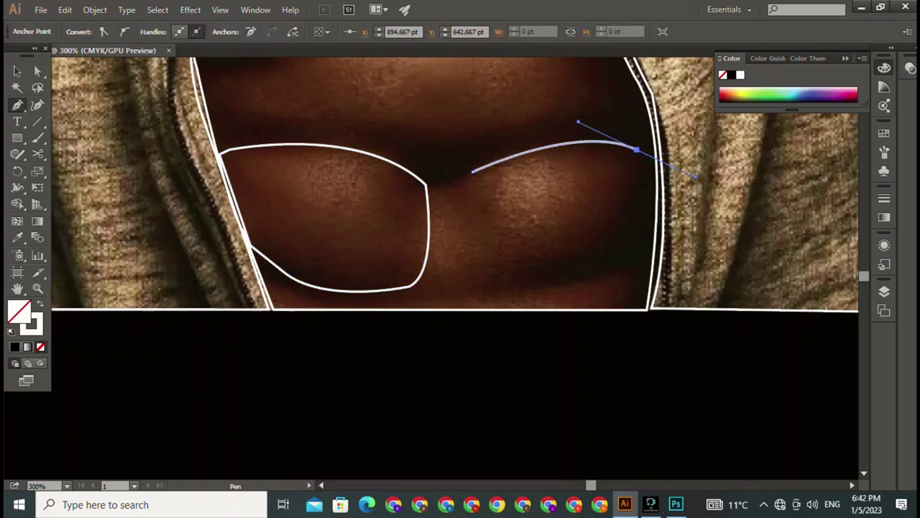
drag(629, 230, 519, 273)
key(ctrl+z)
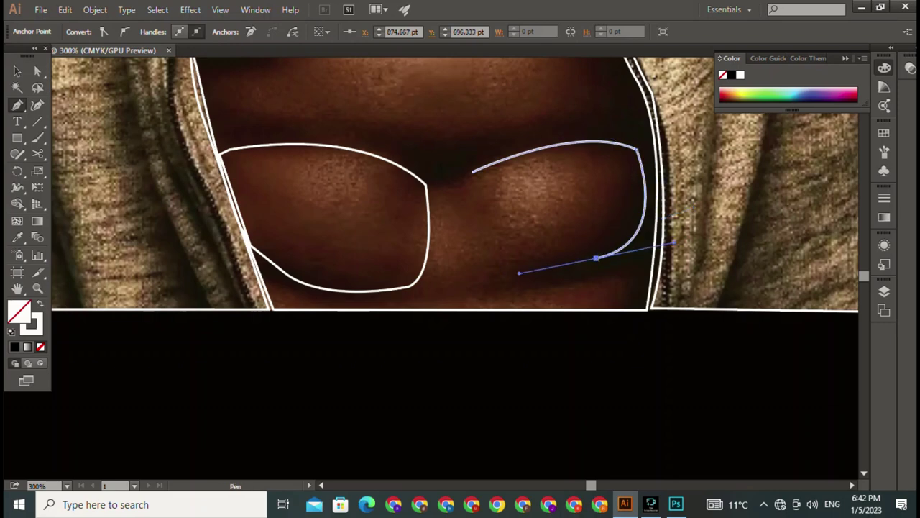
click(522, 272)
drag(472, 171, 462, 215)
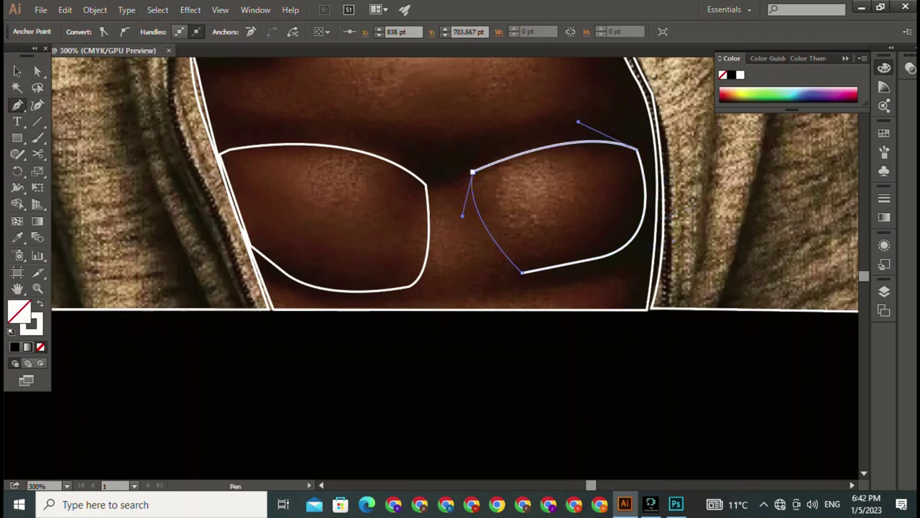
drag(460, 144, 516, 346)
Trace a closed white outline around the upper chest band, ending back at its left start.
click(263, 266)
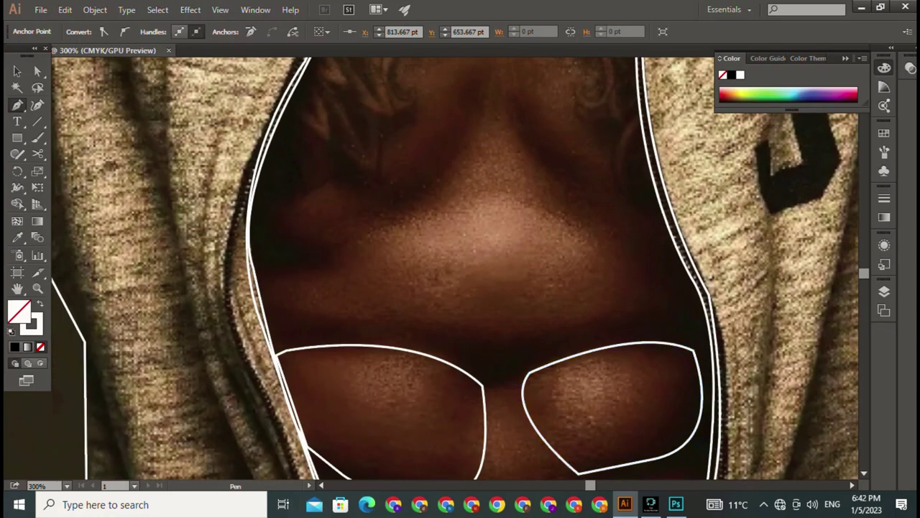
drag(407, 232, 456, 199)
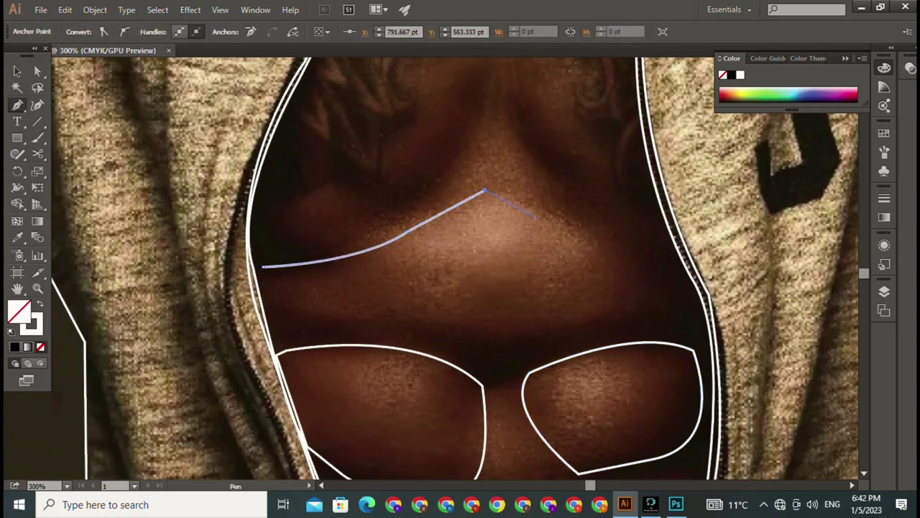
mouse_move(493, 191)
mouse_down()
mouse_move(460, 210)
mouse_move(523, 201)
mouse_move(565, 237)
mouse_up()
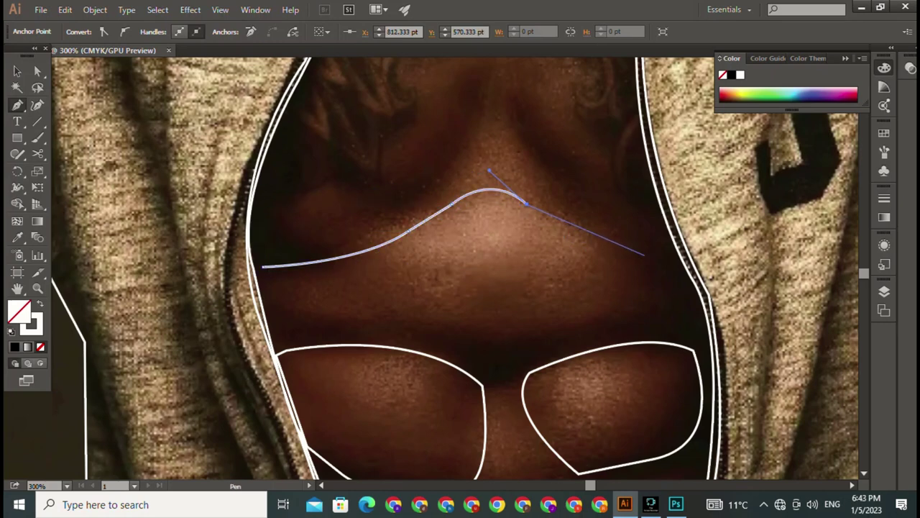
click(639, 244)
drag(687, 310, 710, 338)
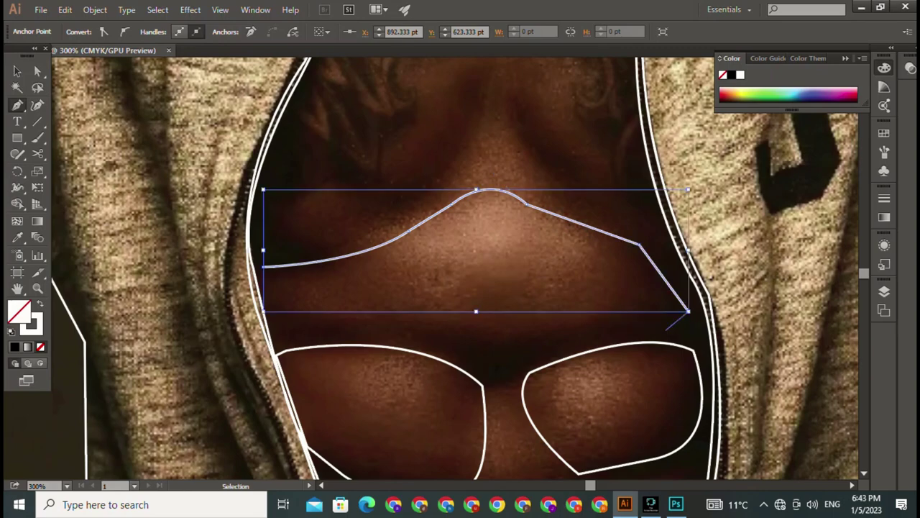
click(558, 340)
click(376, 340)
click(282, 319)
click(263, 267)
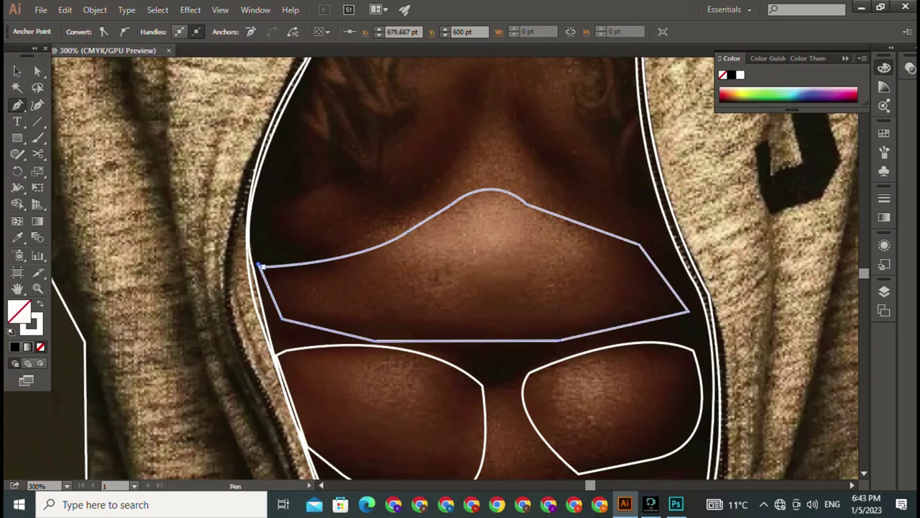
Draw a curved V-shaped path rising to a sharp neck point, then around the hoodie opening.
scroll(263, 267, up, 3)
click(260, 365)
drag(494, 194, 540, 116)
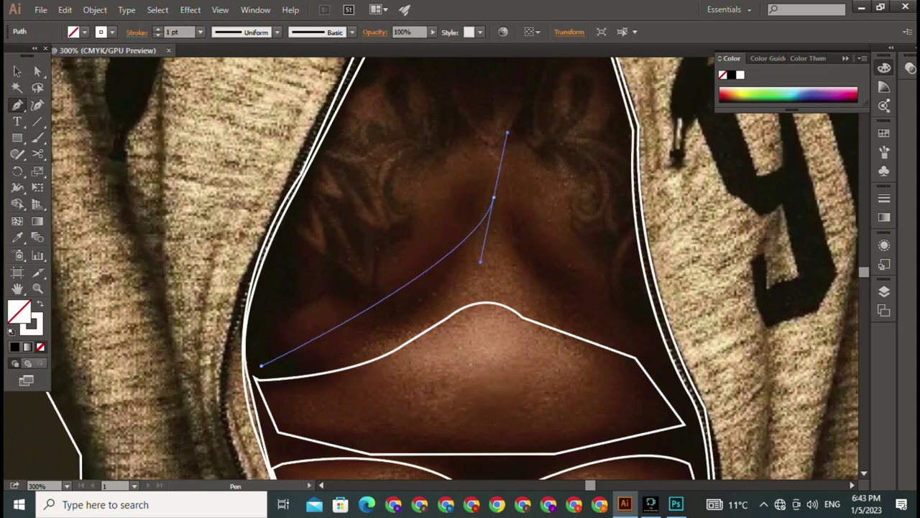
scroll(499, 98, up, 3)
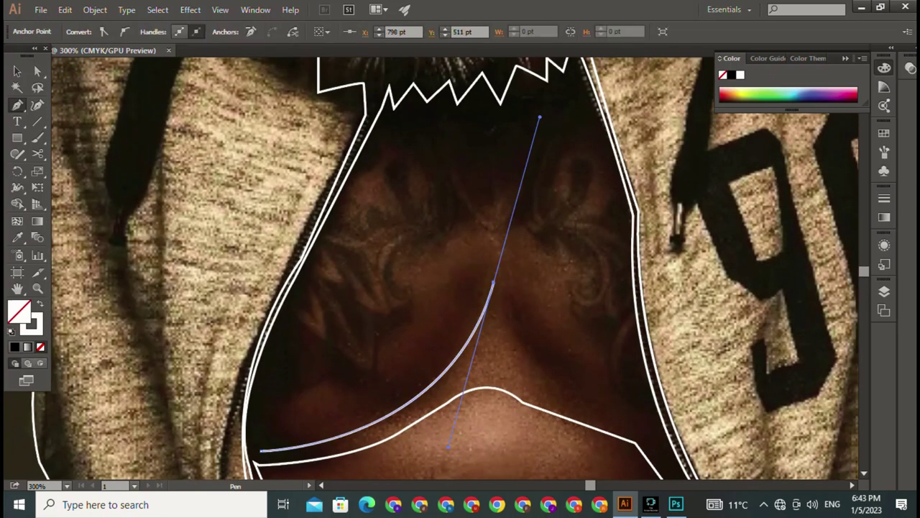
click(494, 282)
scroll(447, 447, down, 2)
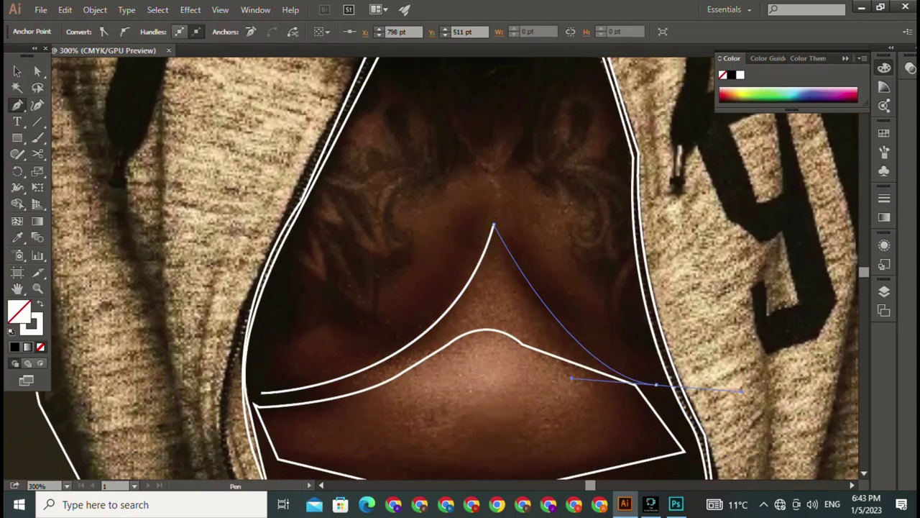
mouse_move(656, 384)
mouse_down()
mouse_move(603, 167)
mouse_move(617, 317)
mouse_move(512, 172)
mouse_up()
click(656, 141)
drag(656, 142, 670, 283)
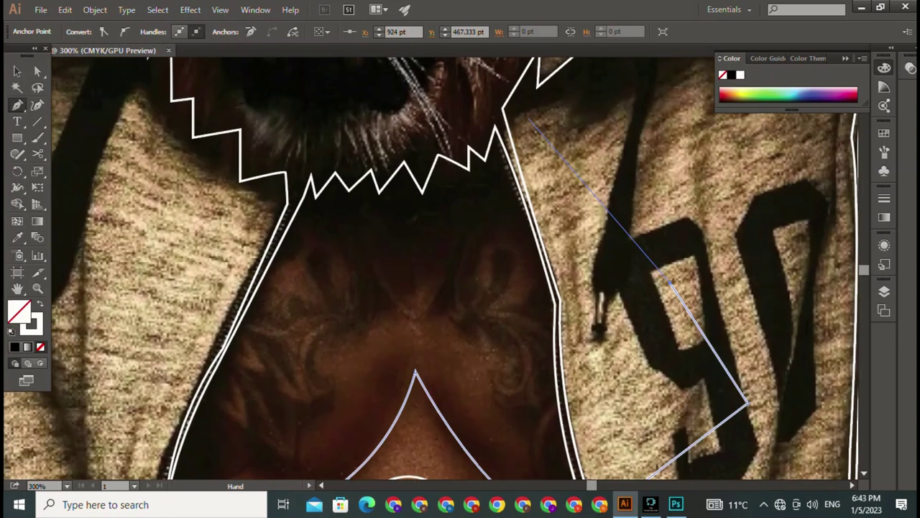
click(517, 110)
click(309, 152)
drag(165, 238, 192, 206)
Finish the hoodie-front outline down the hoodie's left side to the chest's lower left.
click(193, 206)
scroll(193, 206, down, 3)
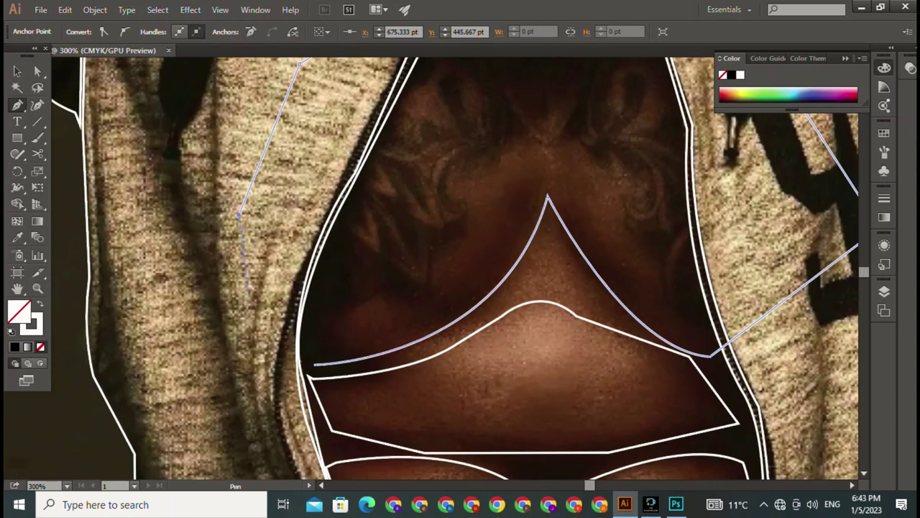
click(237, 185)
click(309, 363)
scroll(409, 458, up, 2)
drag(409, 458, 409, 458)
ctrl+click(456, 242)
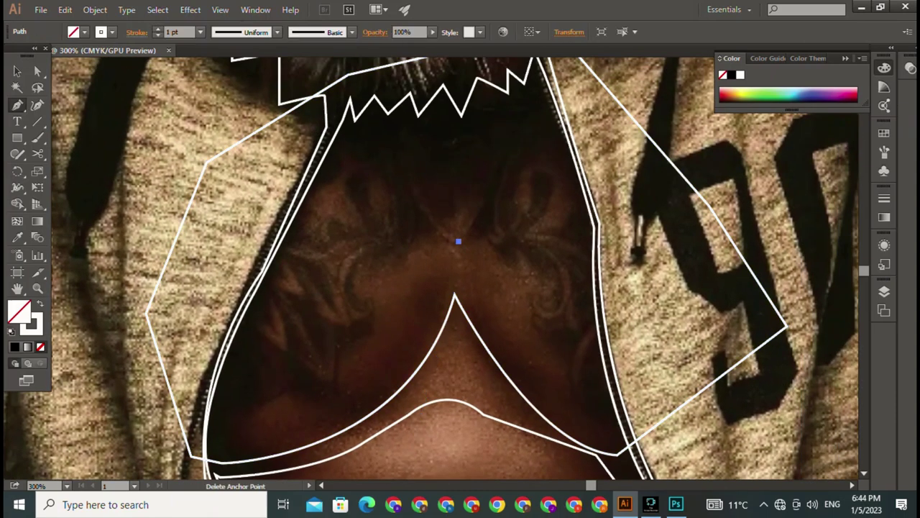
Trace a curving swirl path over the neck tattoo.
click(456, 242)
drag(522, 127, 534, 119)
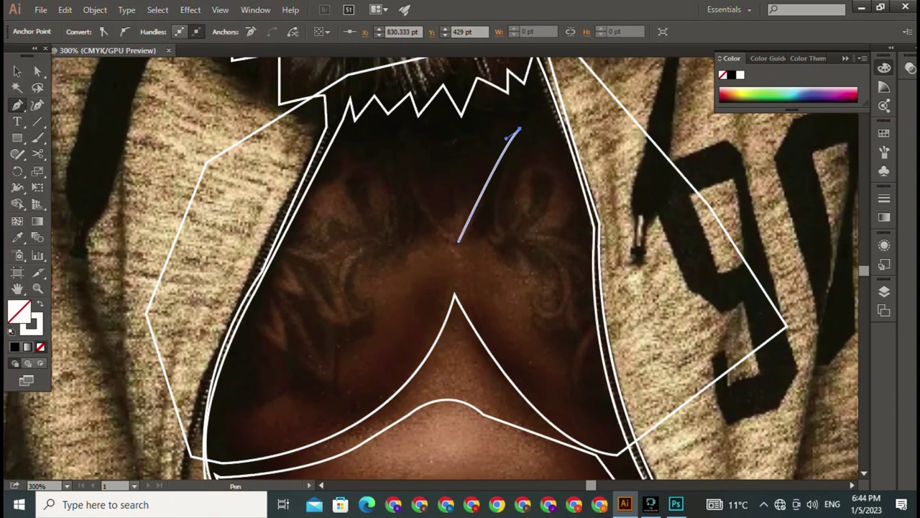
drag(497, 224, 517, 258)
drag(526, 163, 536, 152)
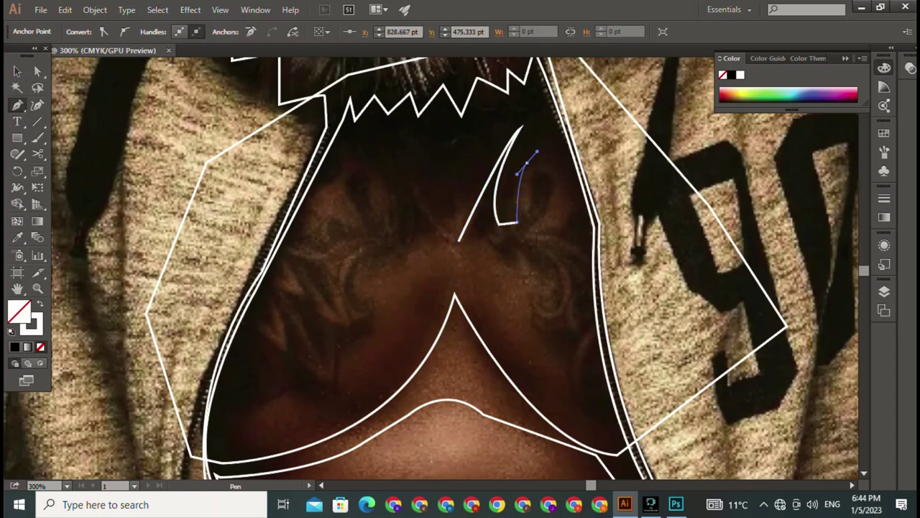
drag(573, 214, 573, 298)
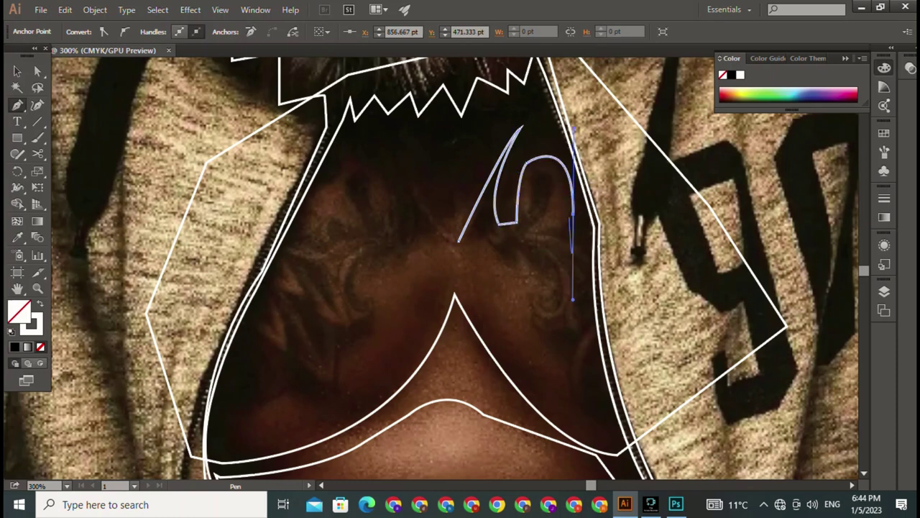
drag(542, 228, 577, 232)
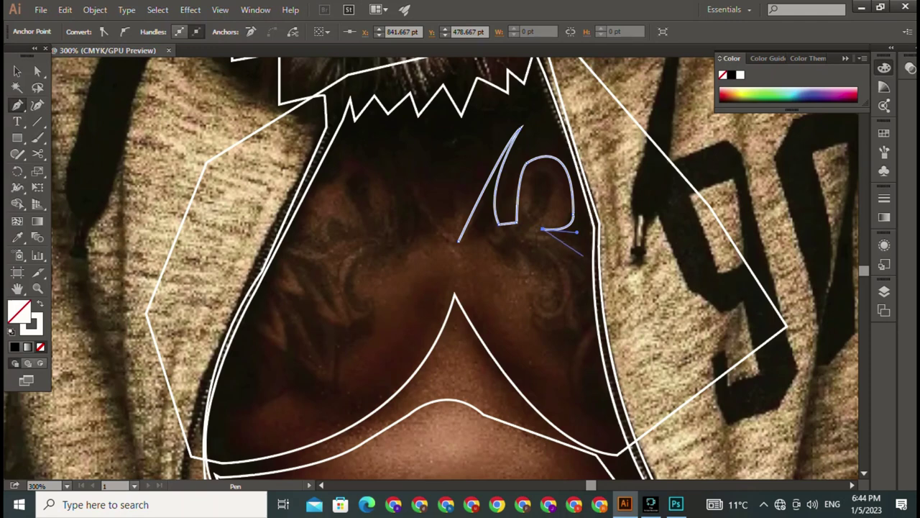
click(581, 250)
mouse_move(577, 299)
mouse_down()
mouse_move(539, 308)
mouse_move(614, 372)
mouse_up()
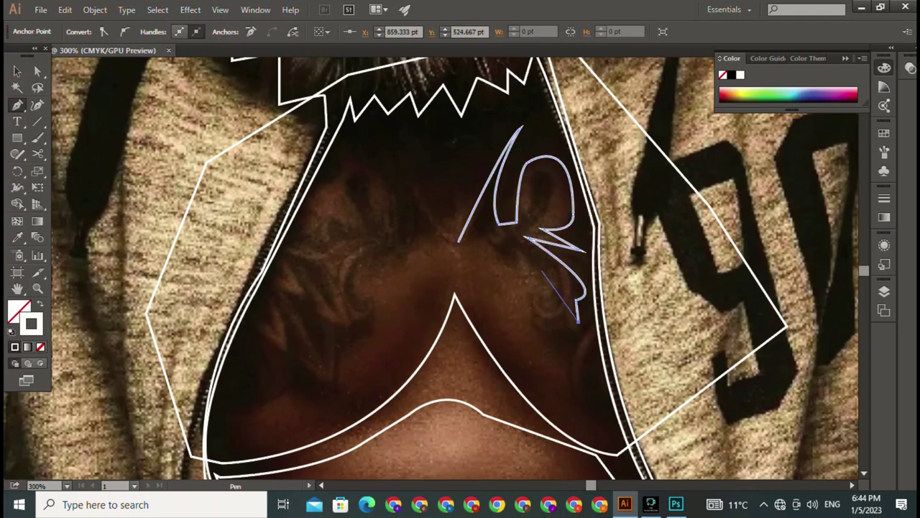
Undo the last tattoo points and delete the tattoo swirl path.
key(ctrl+z)
key(ctrl+z)
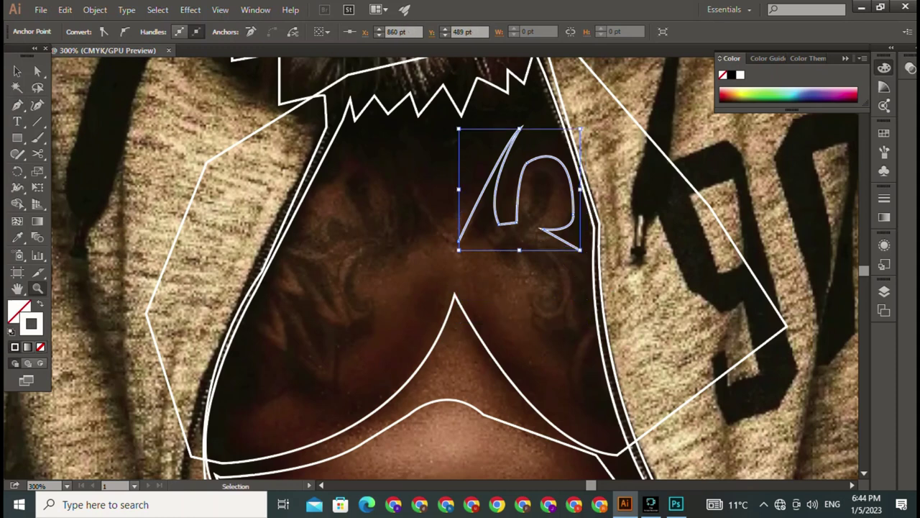
key(v)
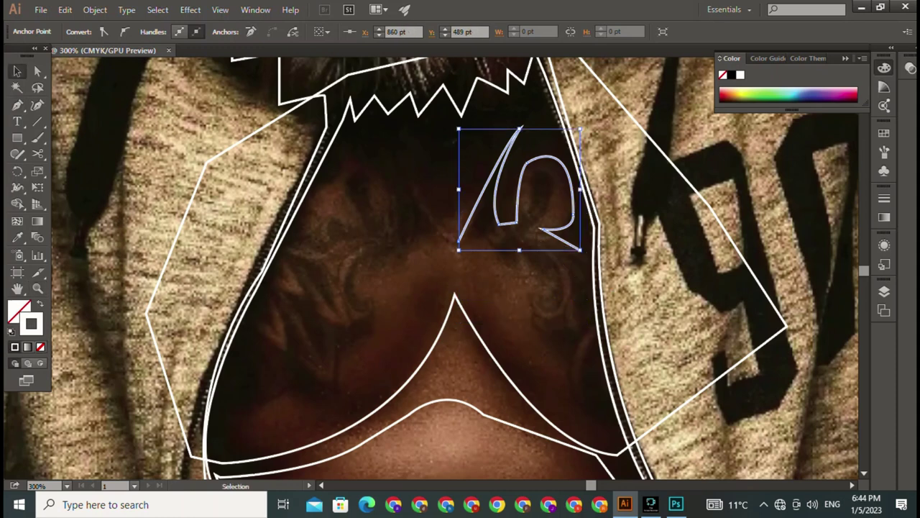
key(Delete)
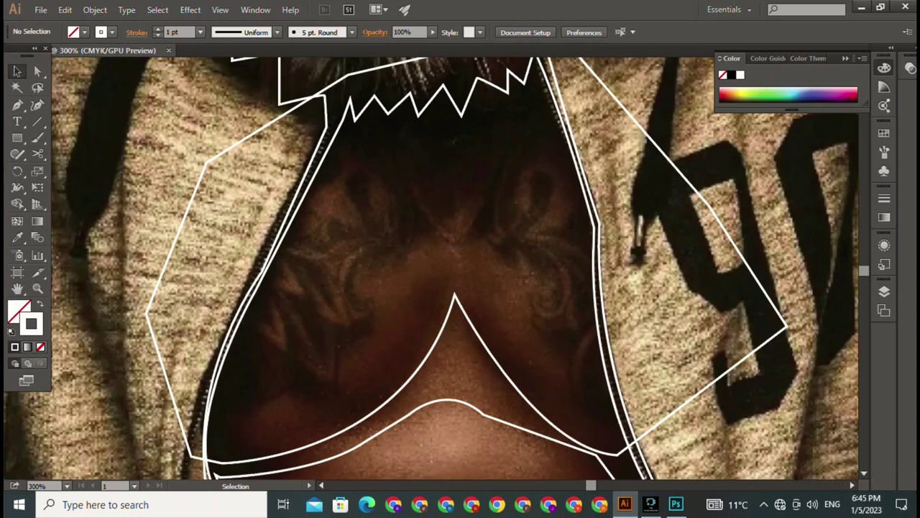
click(901, 504)
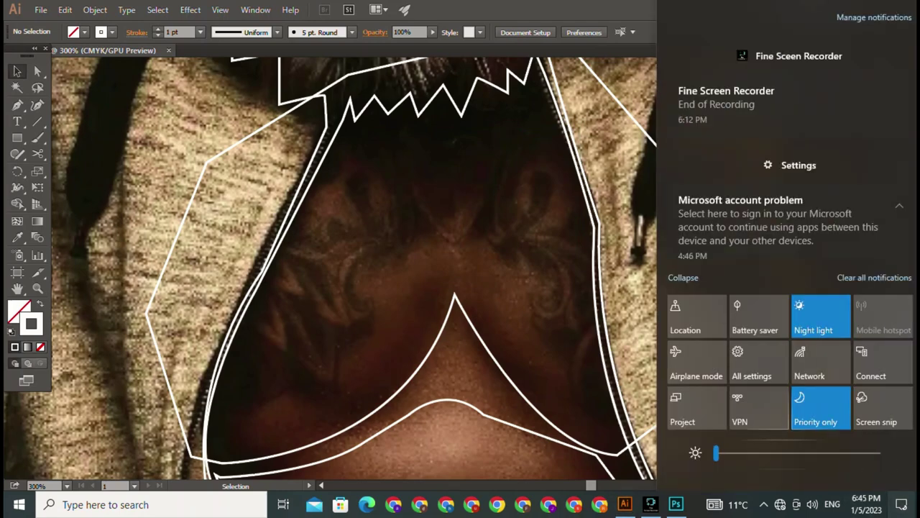
key(Escape)
key(ctrl+minus)
key(ctrl+minus)
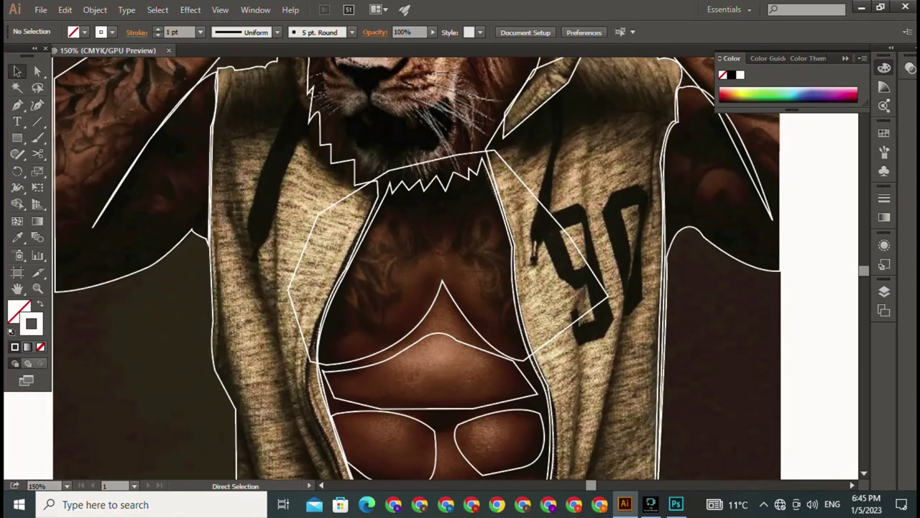
key(ctrl+minus)
key(ctrl+minus)
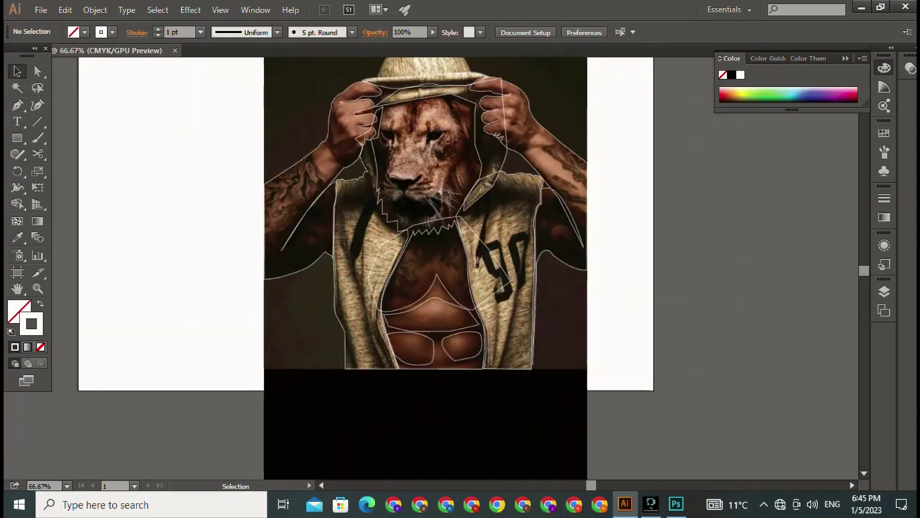
click(302, 209)
key(ctrl+shift+a)
key(minus)
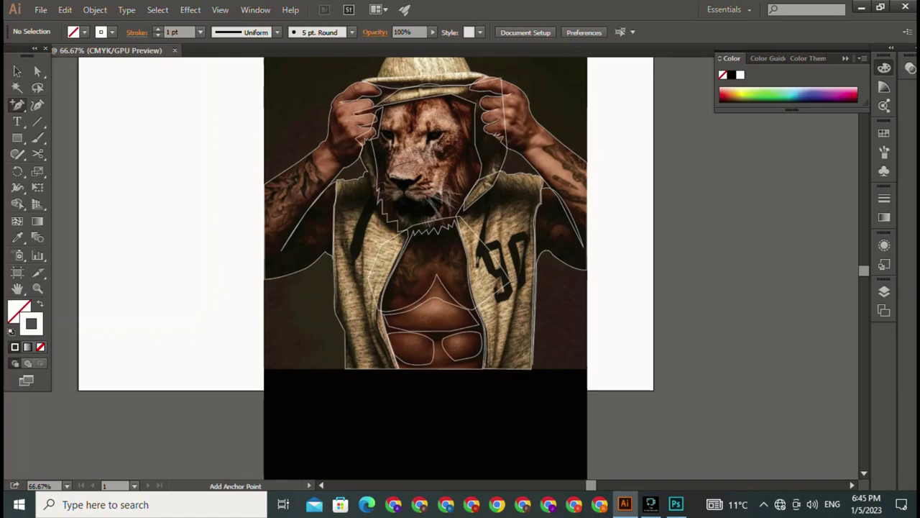
key(ctrl+equal)
key(ctrl+equal)
key(ctrl+equal)
Outline the hat crown from the brim's left end, straight across the top, to the right end.
scroll(454, 266, up, 4)
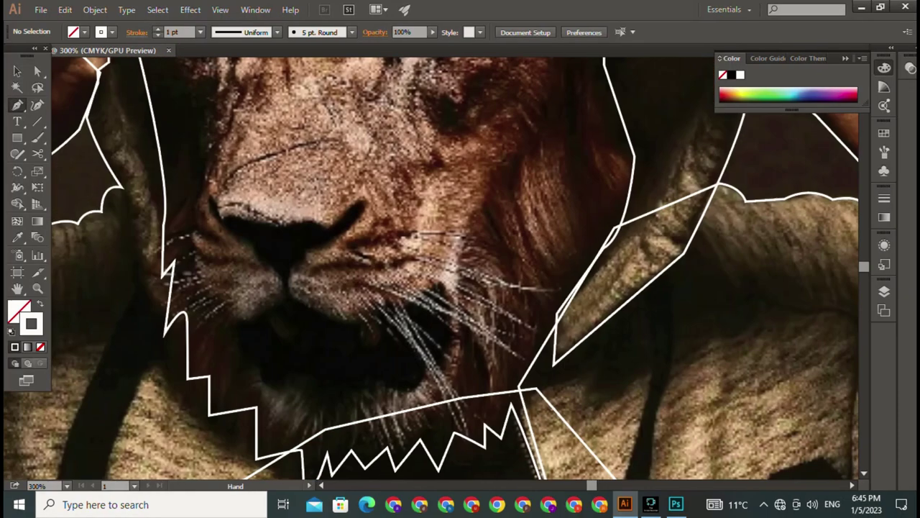
scroll(454, 266, up, 4)
scroll(454, 266, up, 3)
click(262, 370)
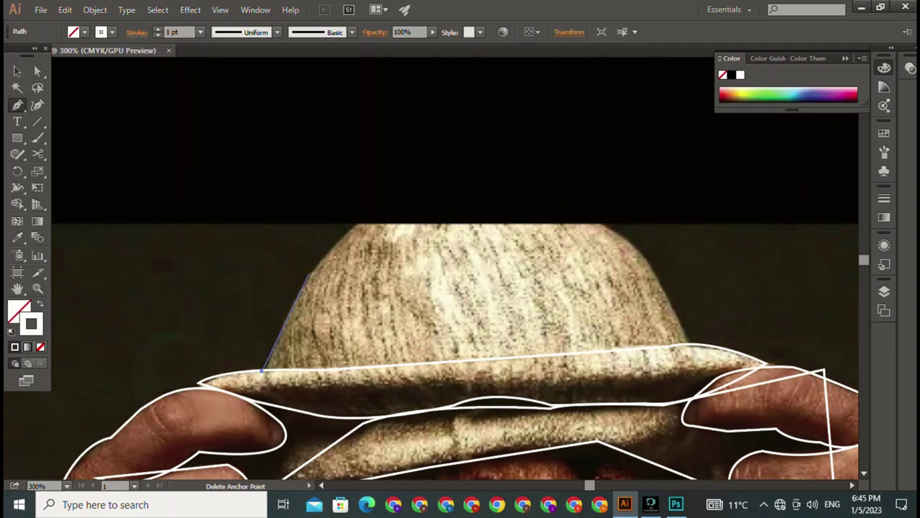
drag(357, 222, 415, 174)
alt+click(357, 223)
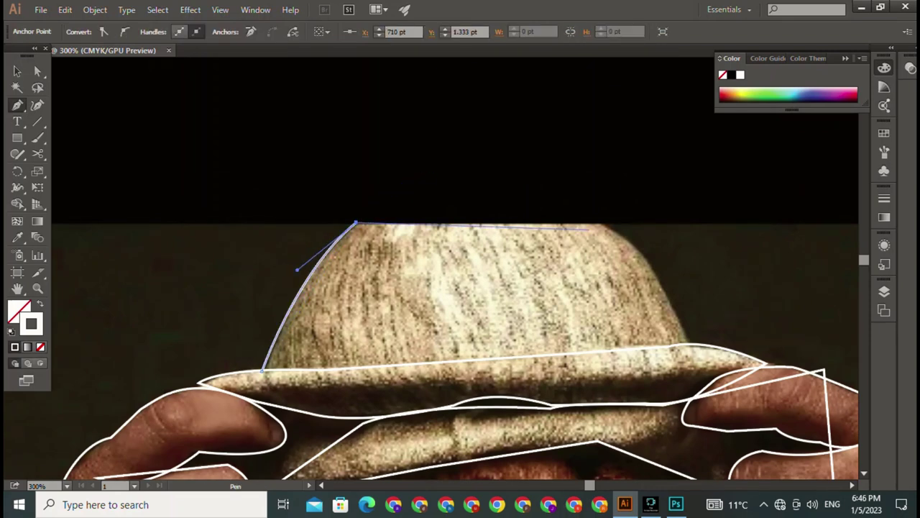
click(604, 223)
drag(690, 340, 723, 432)
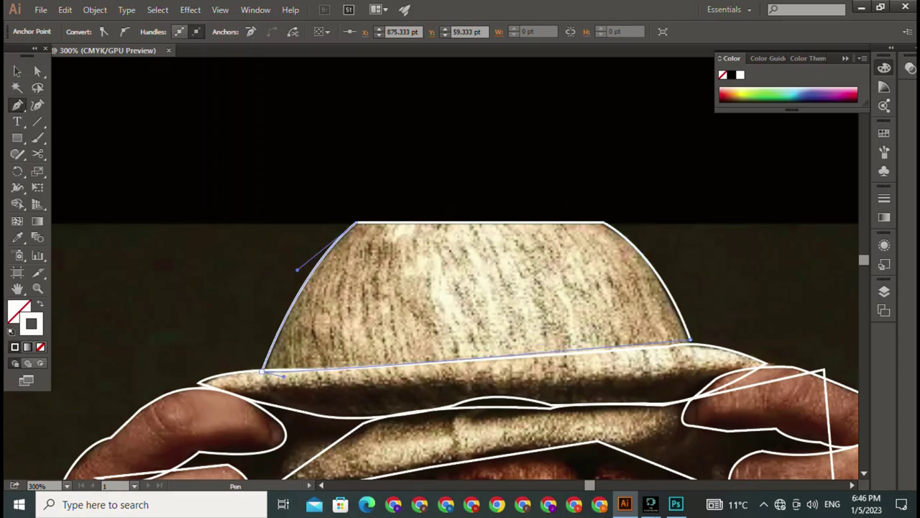
Pan and scroll the view to bring the lion's face into position.
mouse_move(460, 432)
mouse_down()
mouse_move(432, 115)
mouse_move(460, 79)
mouse_up()
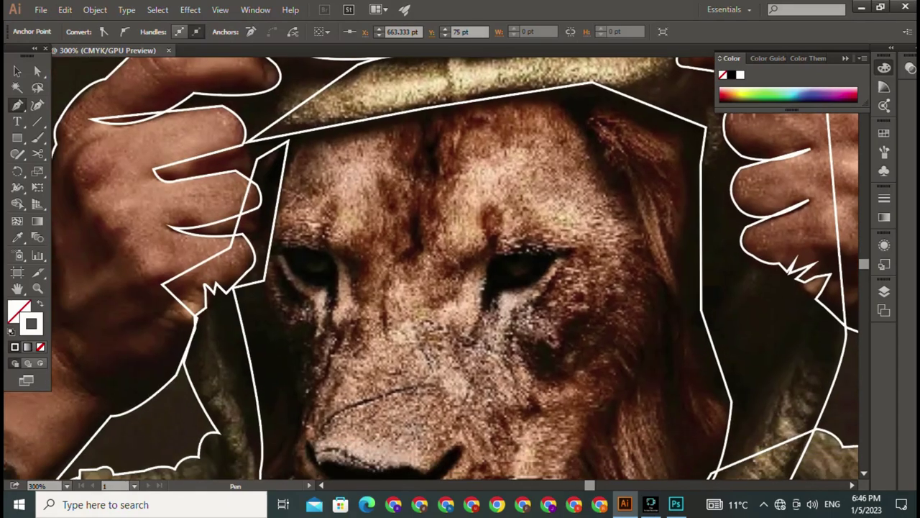
scroll(432, 266, down, 5)
scroll(431, 266, down, 5)
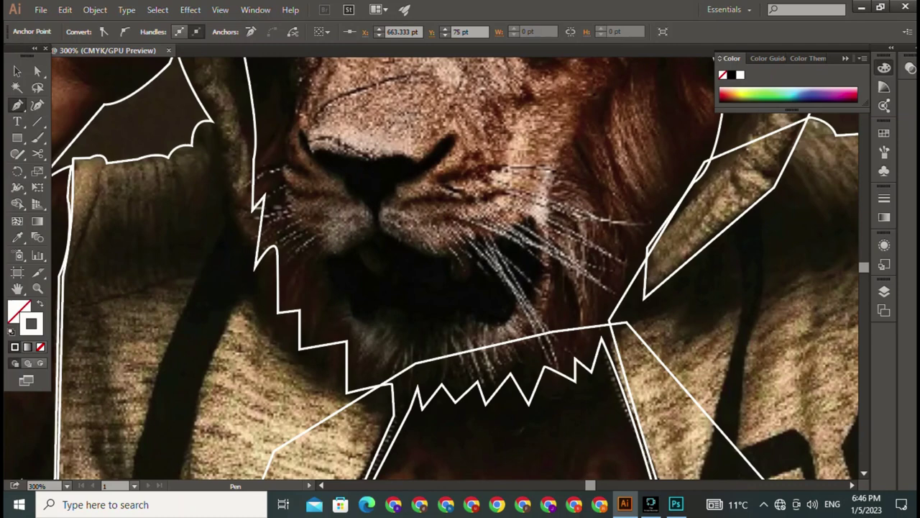
scroll(431, 266, up, 2)
scroll(432, 266, up, 1)
scroll(431, 266, up, 6)
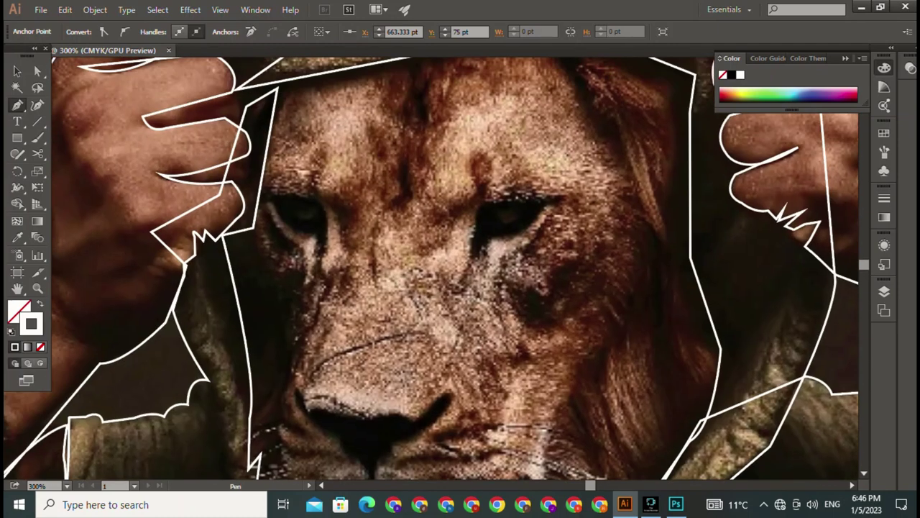
scroll(431, 266, up, 6)
Curve the face outline from the hat brim down the right mane to below the jaw.
drag(288, 266, 311, 265)
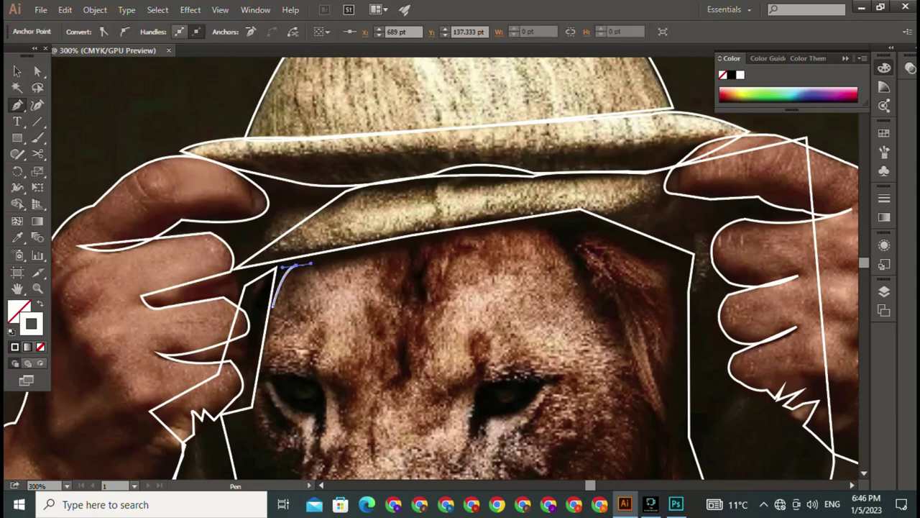
mouse_move(541, 218)
mouse_down()
mouse_move(626, 327)
mouse_move(617, 359)
mouse_move(548, 219)
mouse_up()
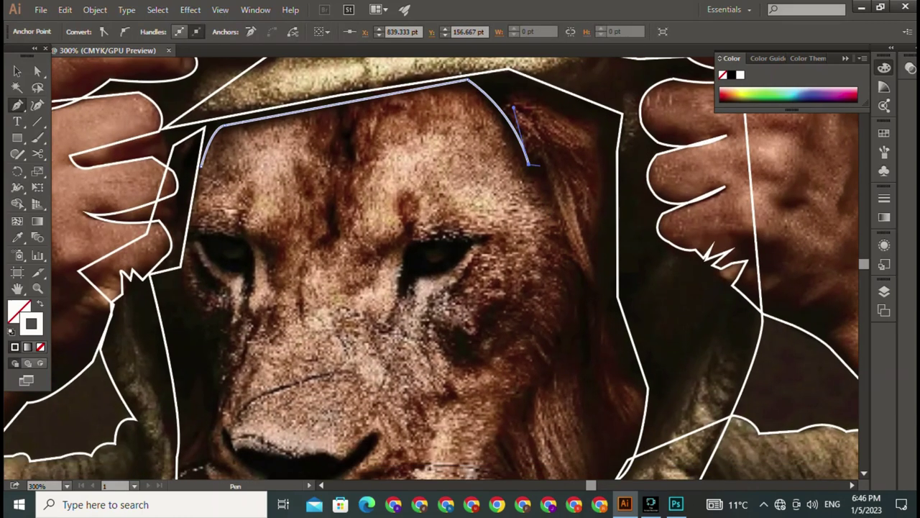
mouse_move(581, 266)
mouse_down()
mouse_move(600, 281)
mouse_move(594, 325)
mouse_up()
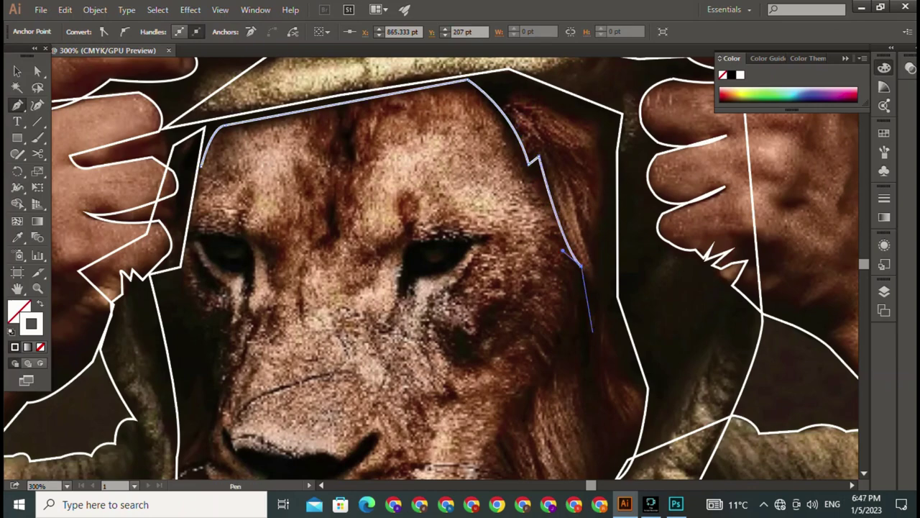
drag(601, 381, 613, 361)
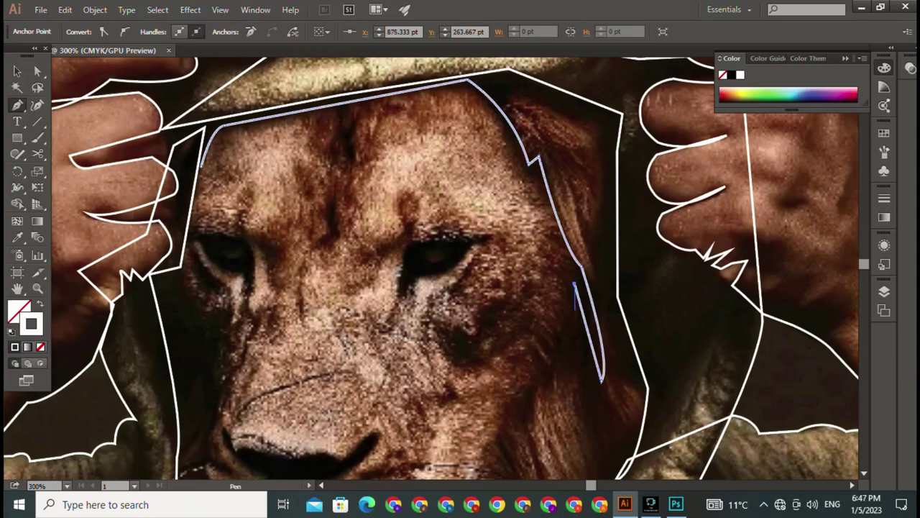
mouse_move(532, 408)
mouse_down()
mouse_move(501, 434)
mouse_move(527, 267)
mouse_up()
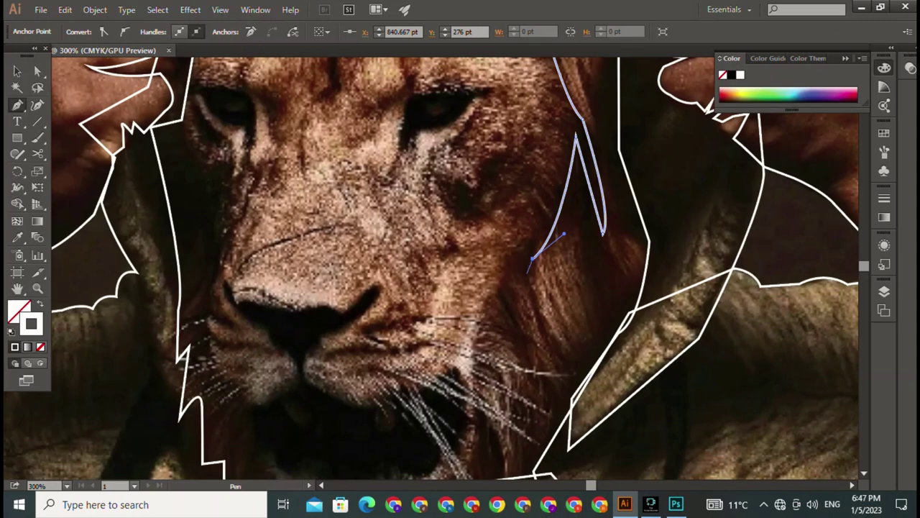
mouse_move(478, 309)
mouse_down()
mouse_move(447, 149)
mouse_move(450, 266)
mouse_up()
mouse_move(448, 401)
mouse_down()
mouse_move(412, 464)
mouse_move(446, 332)
mouse_up()
Zigzag the outline along the chin fur and up the chin's left side.
click(435, 325)
click(399, 340)
click(374, 352)
click(352, 337)
click(331, 330)
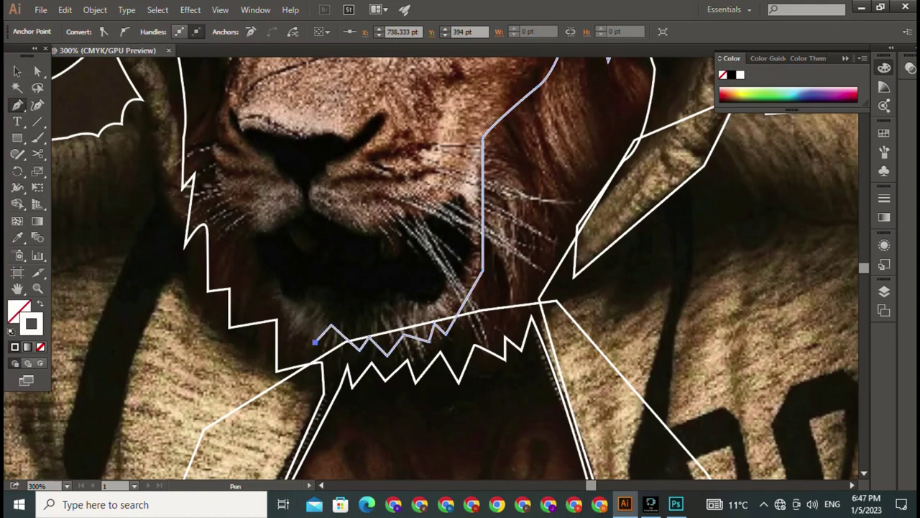
drag(294, 310, 262, 312)
click(248, 273)
click(228, 247)
Continue the outline up the left jaw and cheek to the top of the left face edge.
drag(228, 247, 299, 449)
click(293, 381)
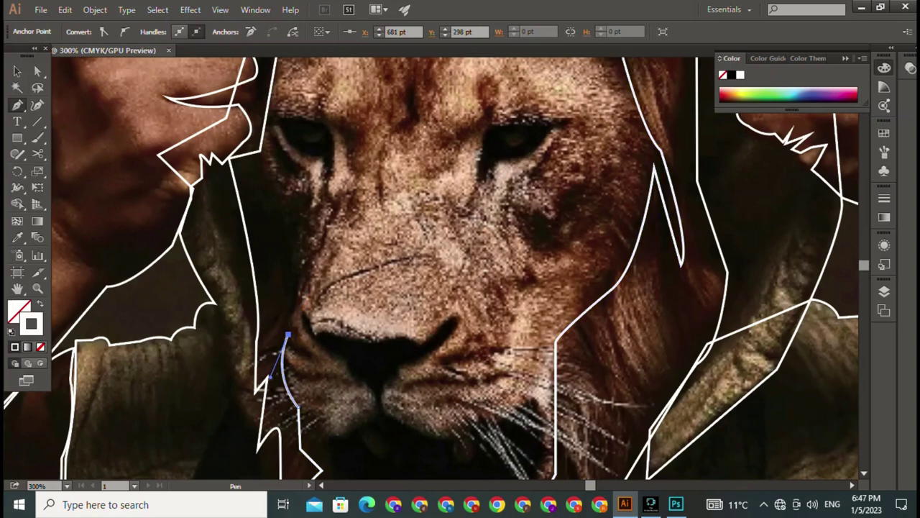
click(292, 303)
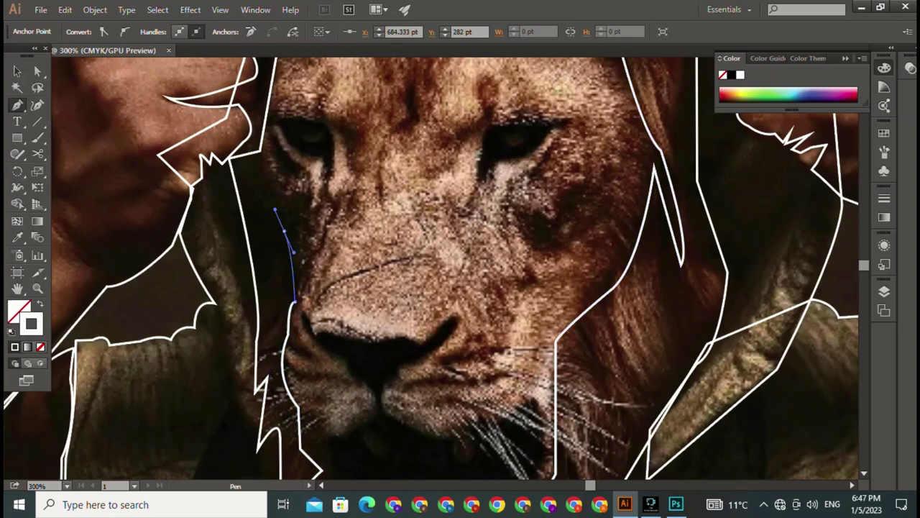
mouse_move(266, 201)
mouse_down()
mouse_move(299, 309)
mouse_move(290, 240)
mouse_up()
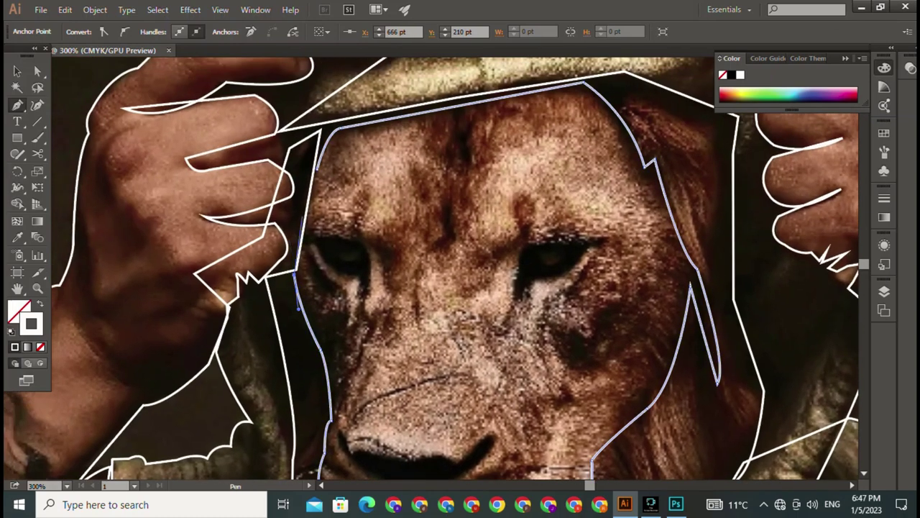
drag(294, 208, 306, 181)
click(305, 148)
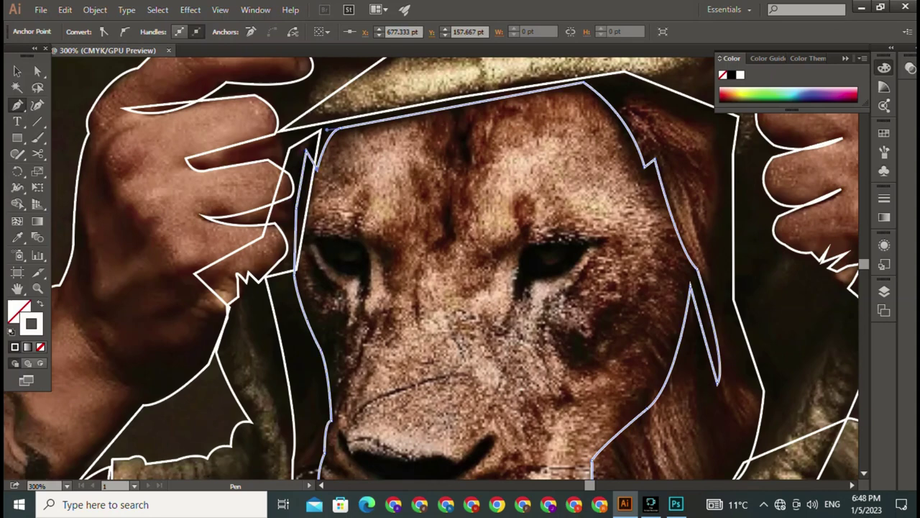
drag(431, 360, 377, 187)
End the face path, trace a closed pointed outline around the nose, and begin the mouth curve.
key(Escape)
click(282, 238)
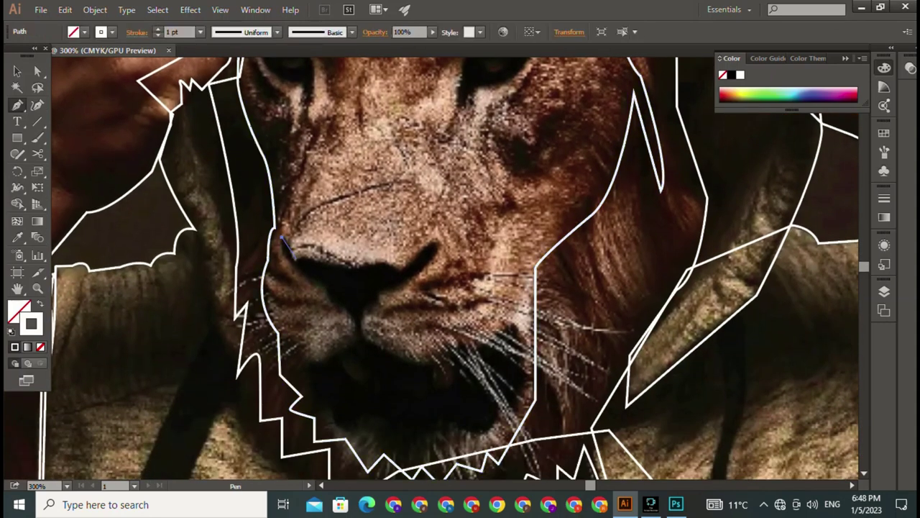
mouse_move(295, 259)
mouse_down()
mouse_move(351, 268)
mouse_move(430, 246)
mouse_up()
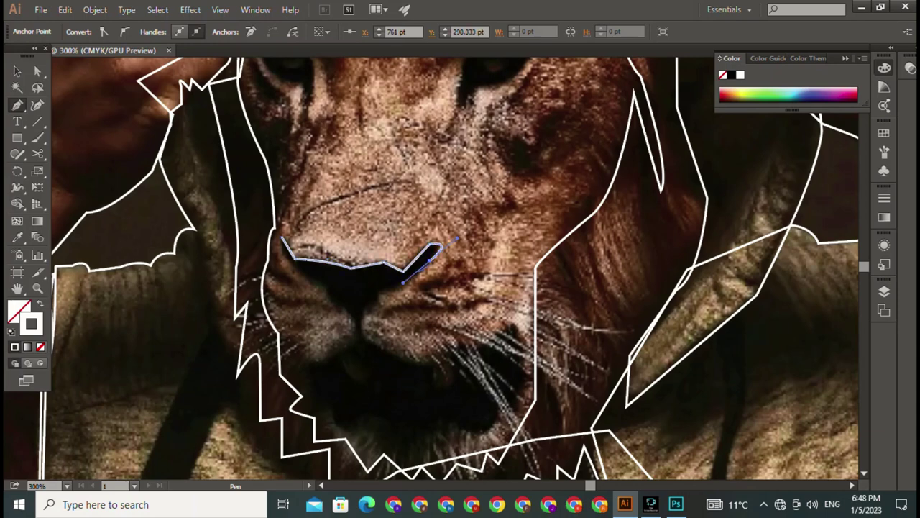
mouse_move(407, 279)
mouse_down()
mouse_move(355, 321)
mouse_move(366, 347)
mouse_up()
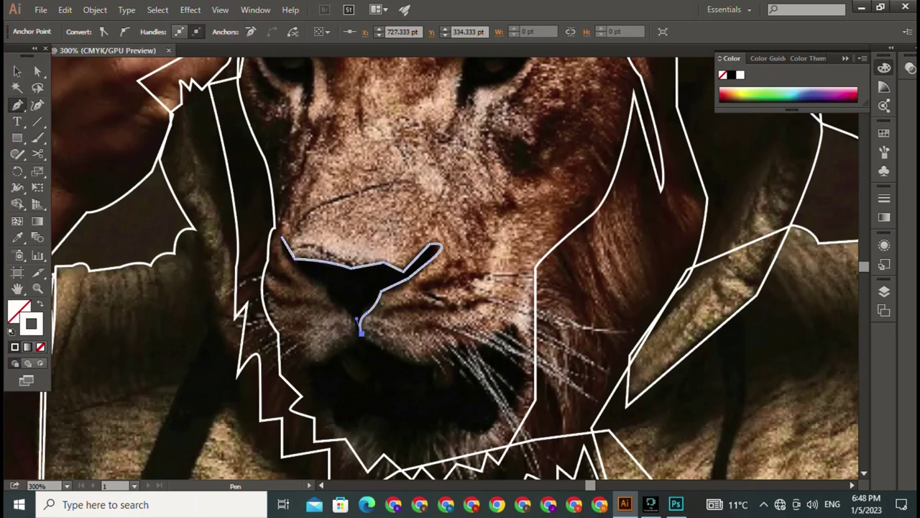
mouse_move(350, 308)
mouse_down()
mouse_move(265, 253)
mouse_move(262, 174)
mouse_up()
click(319, 258)
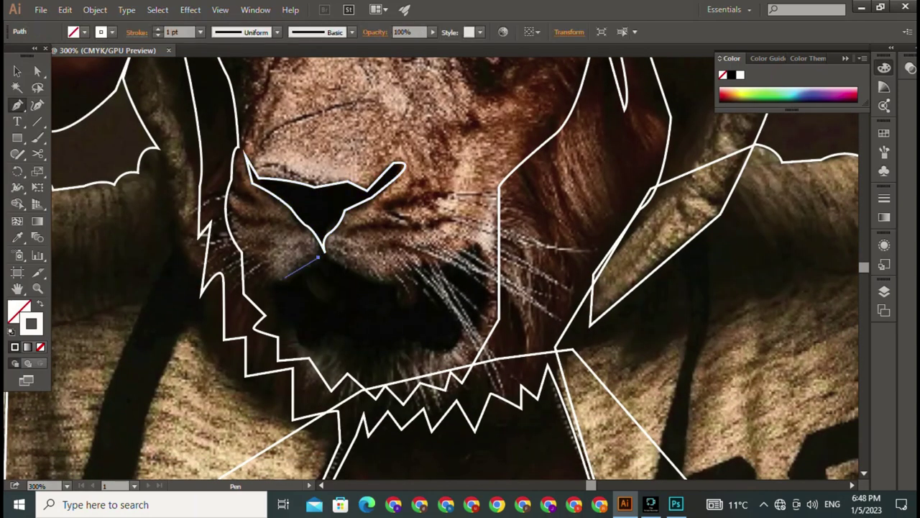
drag(249, 269, 218, 228)
Outline the open mouth along its bottom and right side, closing it at the start.
mouse_move(280, 310)
mouse_down()
mouse_move(300, 342)
mouse_move(325, 335)
mouse_up()
click(386, 353)
click(404, 335)
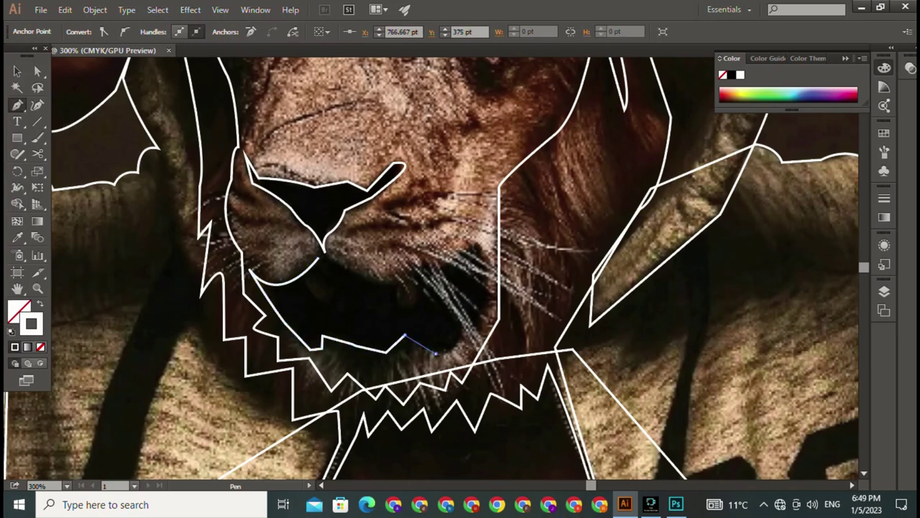
click(435, 353)
click(468, 331)
click(490, 303)
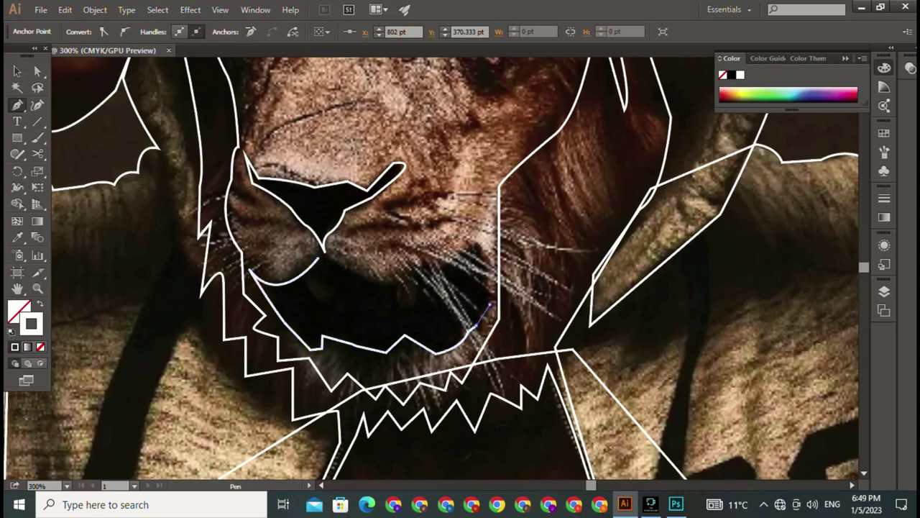
click(481, 249)
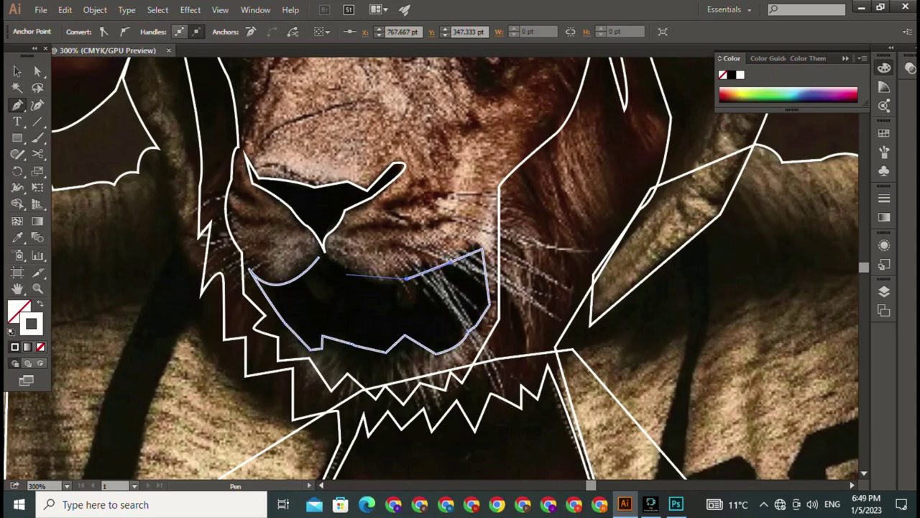
drag(325, 253, 345, 284)
Trace a curved path along the right eye's upper lid from its corner.
scroll(432, 266, up, 2)
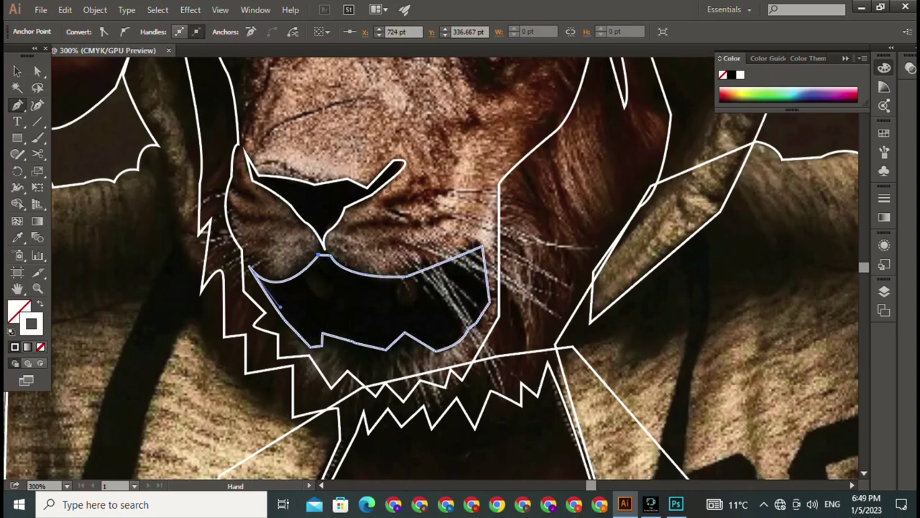
scroll(432, 266, up, 2)
scroll(432, 266, up, 2)
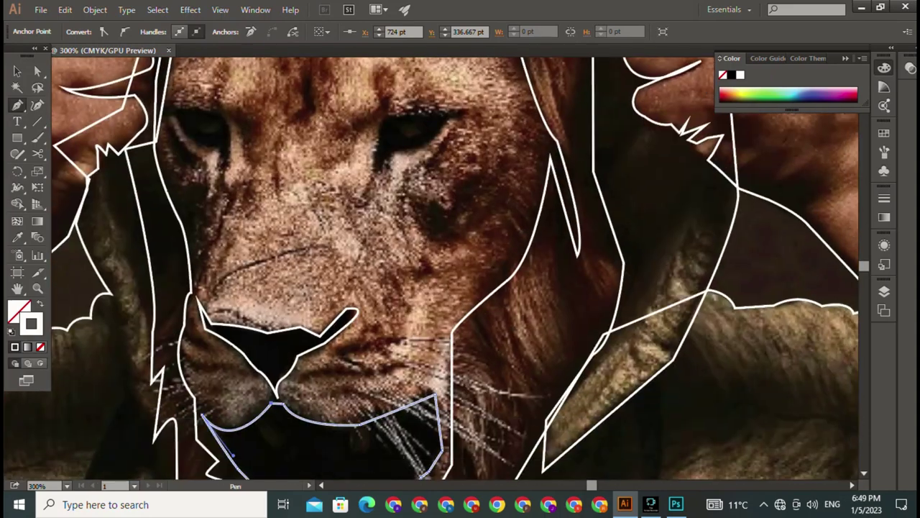
scroll(550, 256, up, 3)
click(359, 294)
click(375, 274)
drag(431, 241, 466, 213)
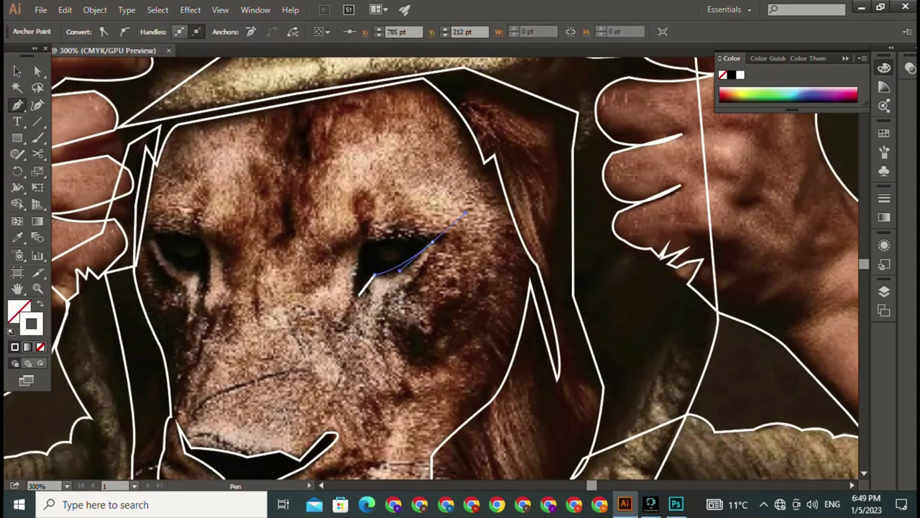
key(ctrl)
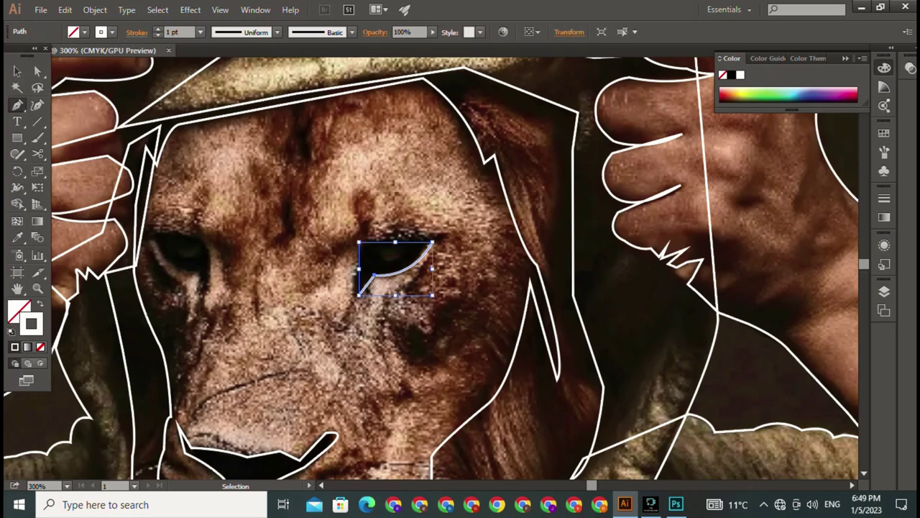
Close the right eye outline at its corner.
key(ctrl+z)
key(ctrl+shift+z)
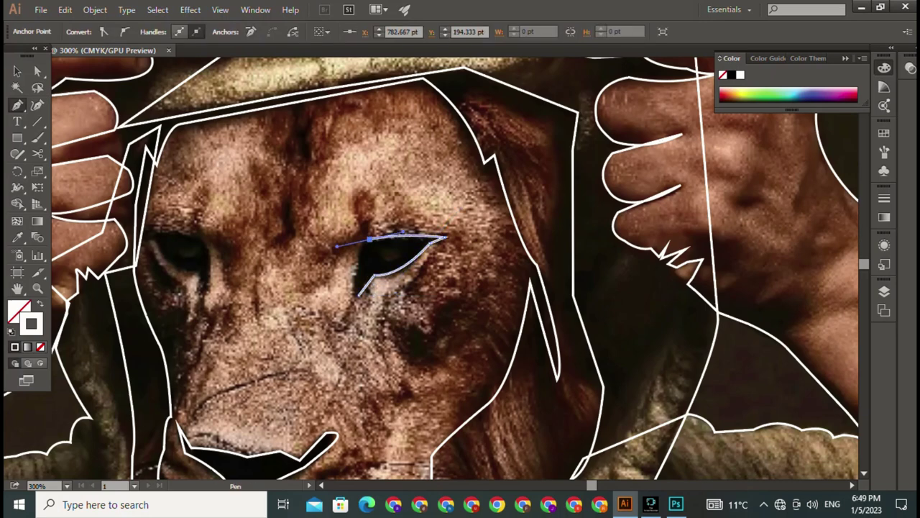
mouse_move(358, 262)
mouse_down()
mouse_move(356, 285)
mouse_move(571, 336)
mouse_up()
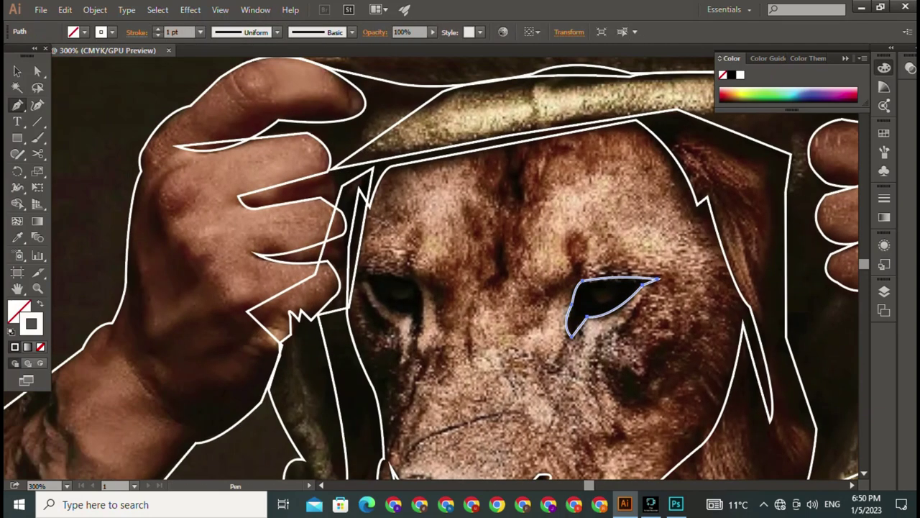
Curve a new outline around the left eye's corner and along its bottom.
drag(415, 279, 437, 302)
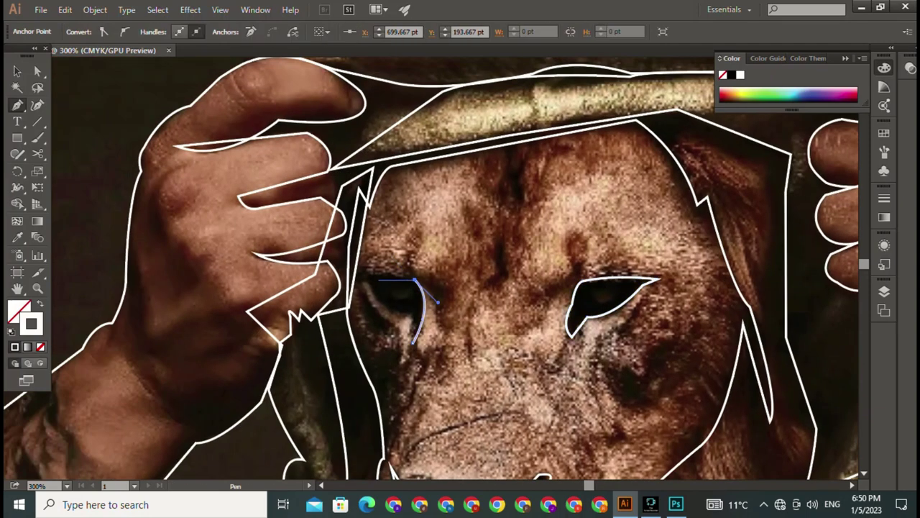
drag(370, 267, 357, 285)
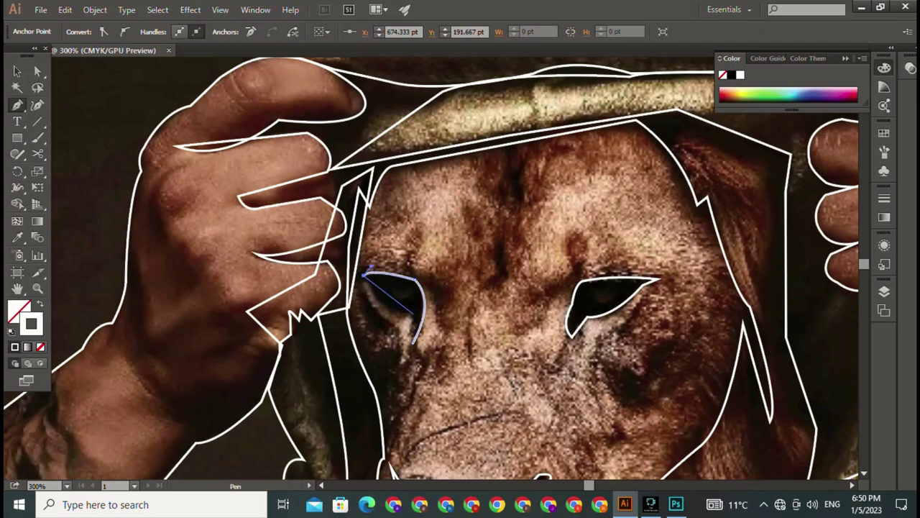
drag(408, 317, 457, 320)
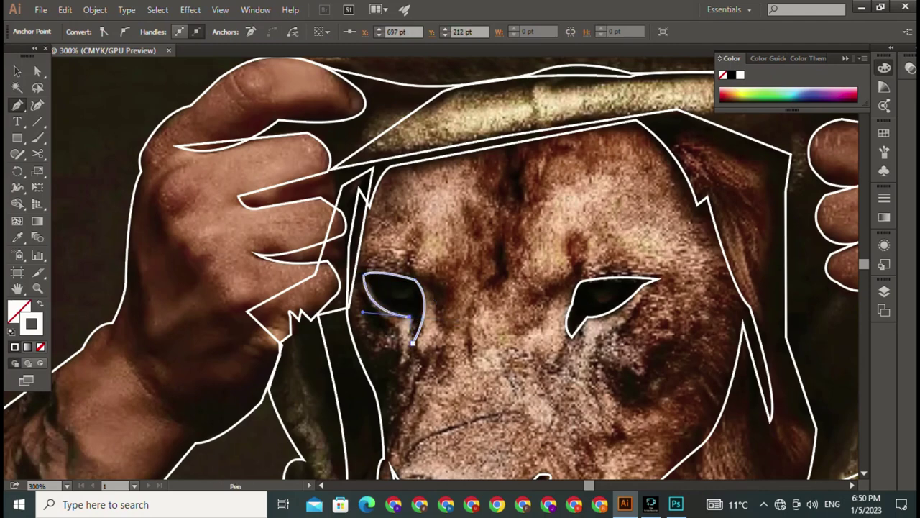
mouse_move(460, 288)
mouse_down()
mouse_move(386, 352)
mouse_move(335, 281)
mouse_move(359, 237)
mouse_up()
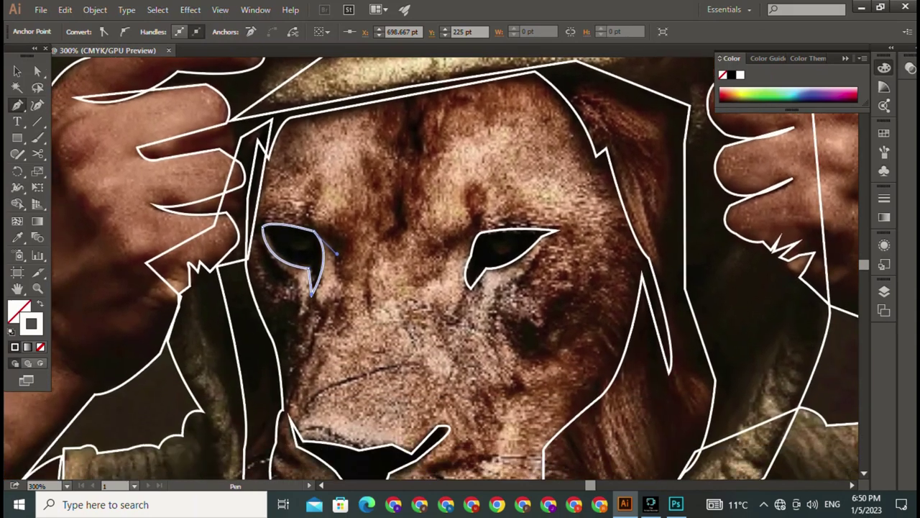
drag(460, 288, 412, 159)
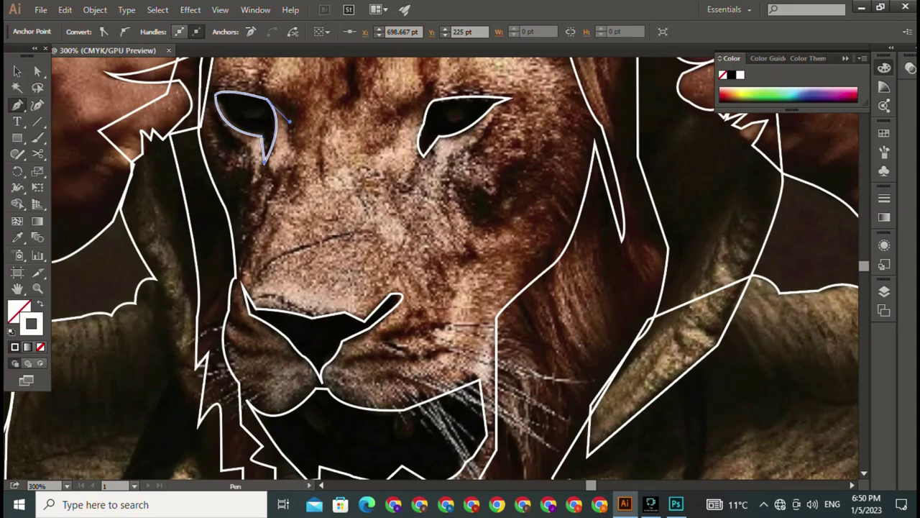
Draw two thin closed crease shapes on the whisker pad beside the nose.
click(375, 334)
drag(432, 322, 467, 327)
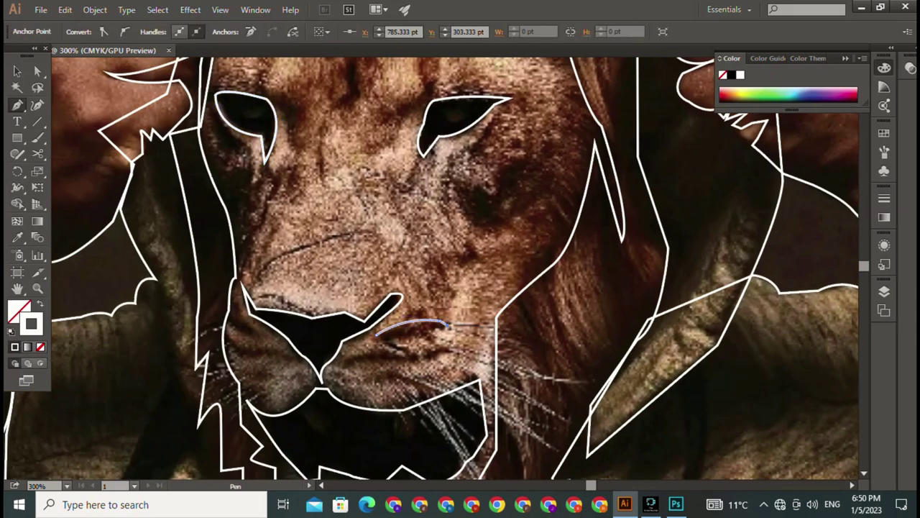
click(379, 339)
click(342, 365)
drag(384, 360, 406, 365)
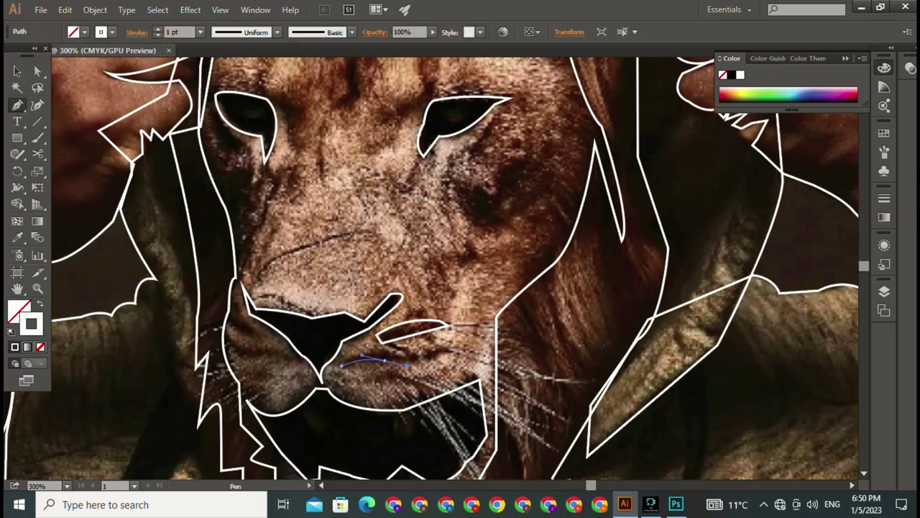
click(446, 353)
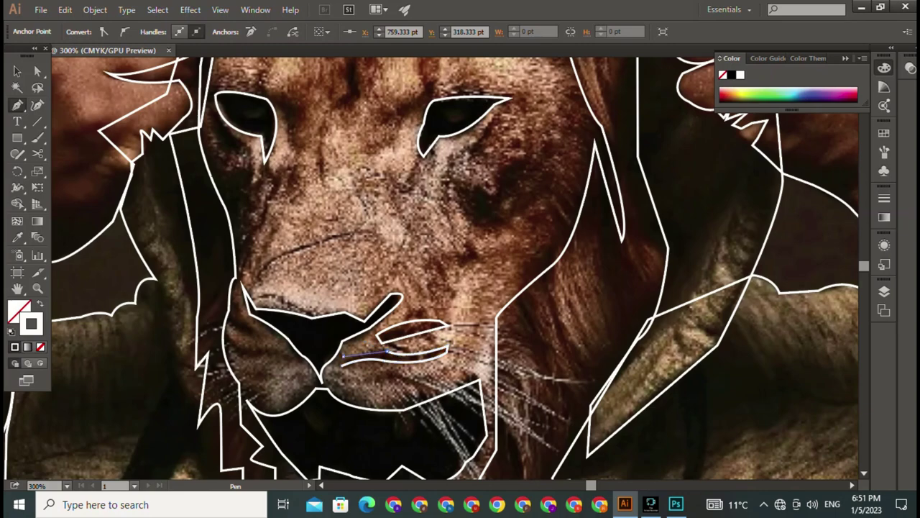
click(342, 362)
Add a small curved outline along the muzzle fur on the left of the nose.
scroll(344, 359, up, 2)
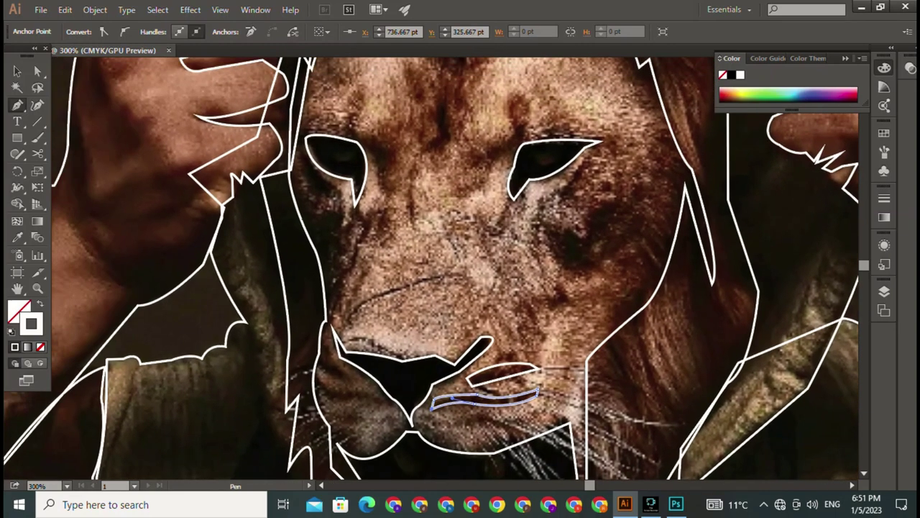
scroll(344, 360, left, 3)
click(317, 394)
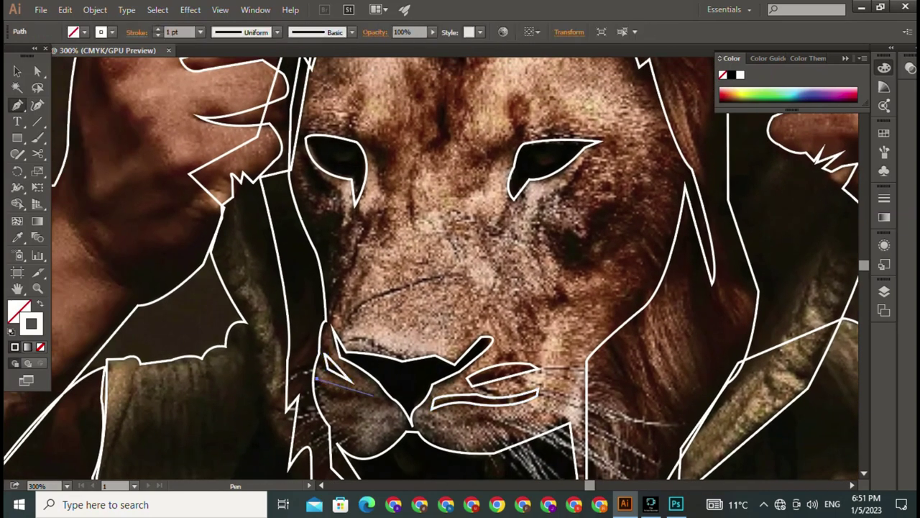
click(384, 399)
click(317, 379)
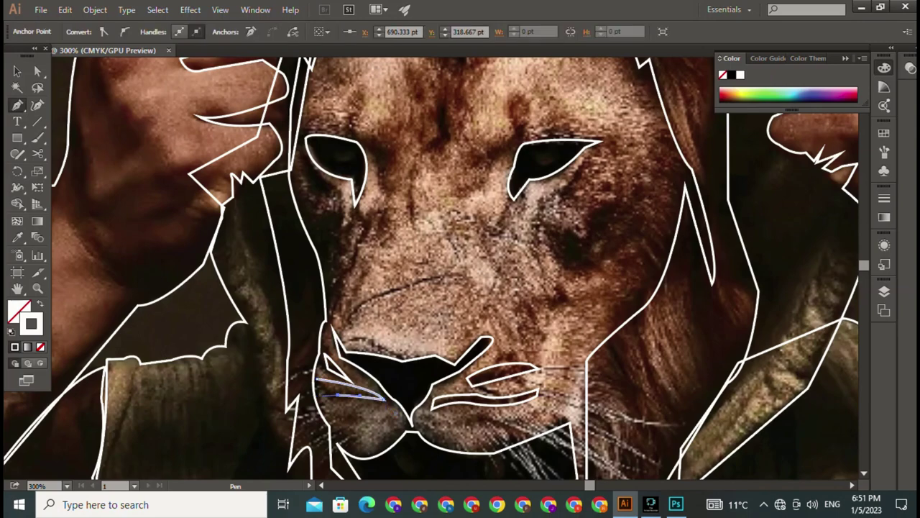
drag(338, 345, 281, 481)
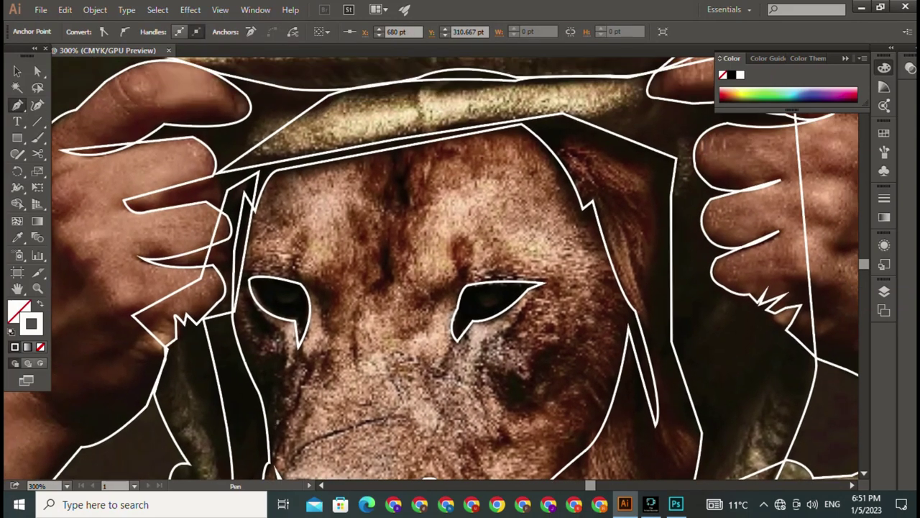
Draw a closed curved outline around the forehead patch between the eyes.
click(391, 339)
drag(435, 321, 447, 299)
drag(486, 227, 481, 217)
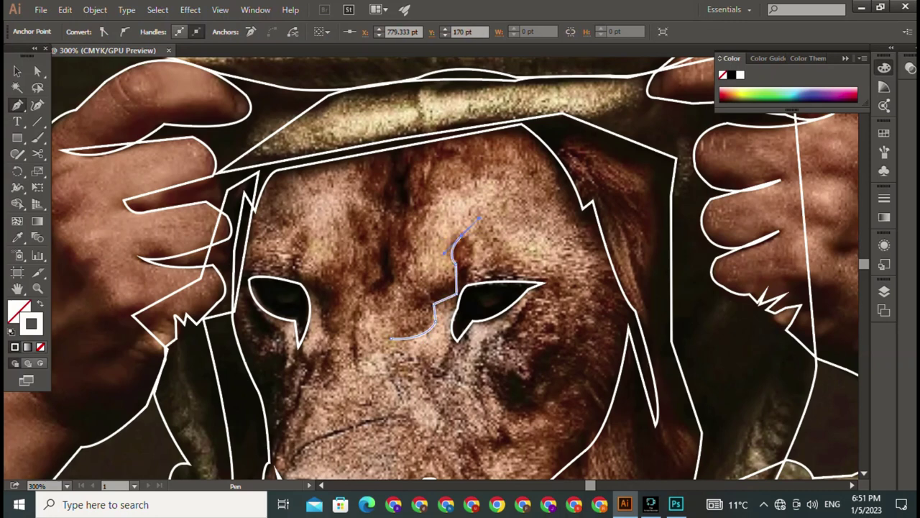
click(498, 192)
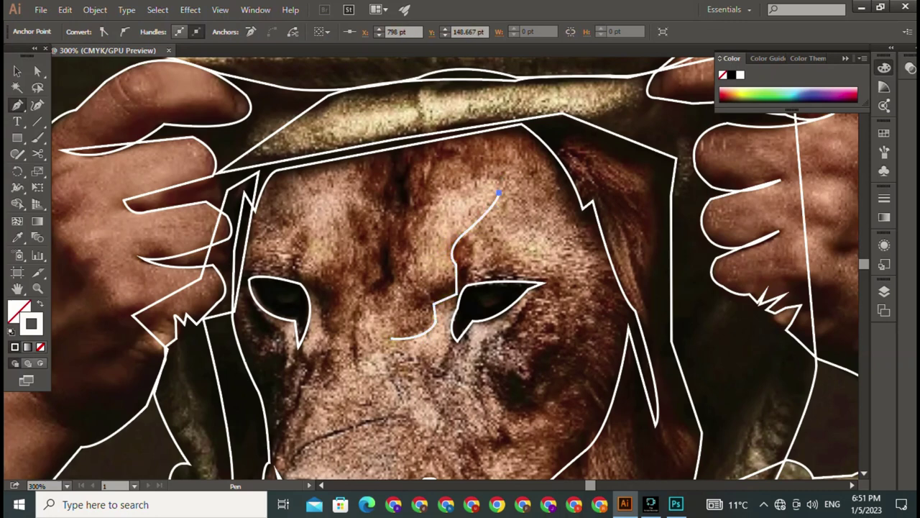
mouse_move(426, 205)
mouse_down()
mouse_move(361, 256)
mouse_move(405, 301)
mouse_up()
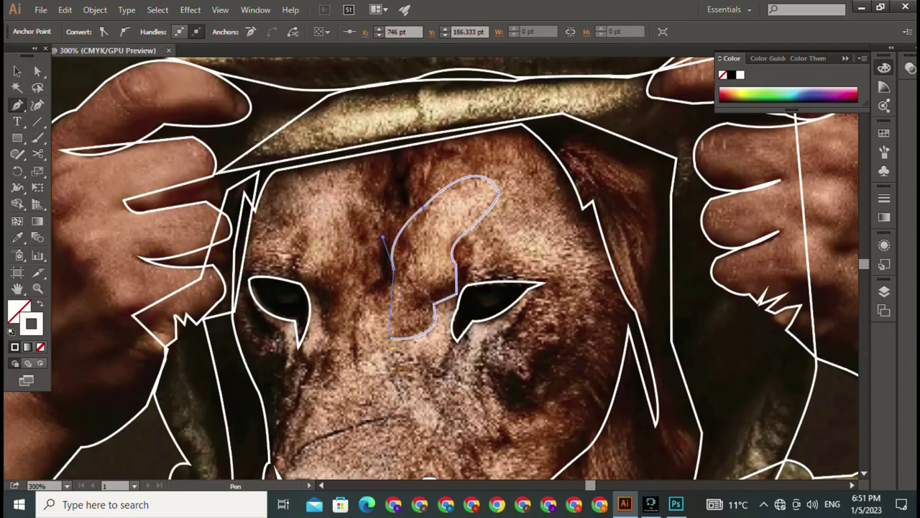
click(389, 338)
drag(389, 338, 339, 230)
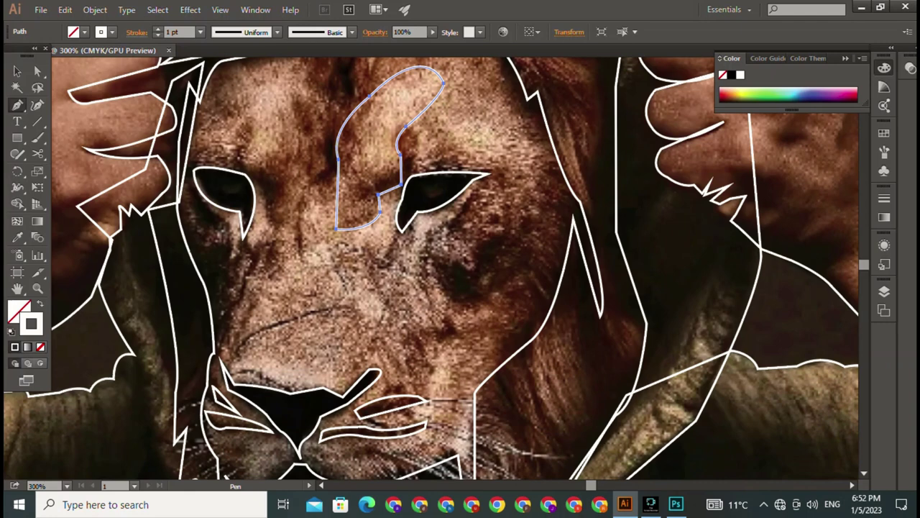
ctrl+click(464, 267)
Trace a closed jagged outline around the right cheek down toward the muzzle.
click(475, 253)
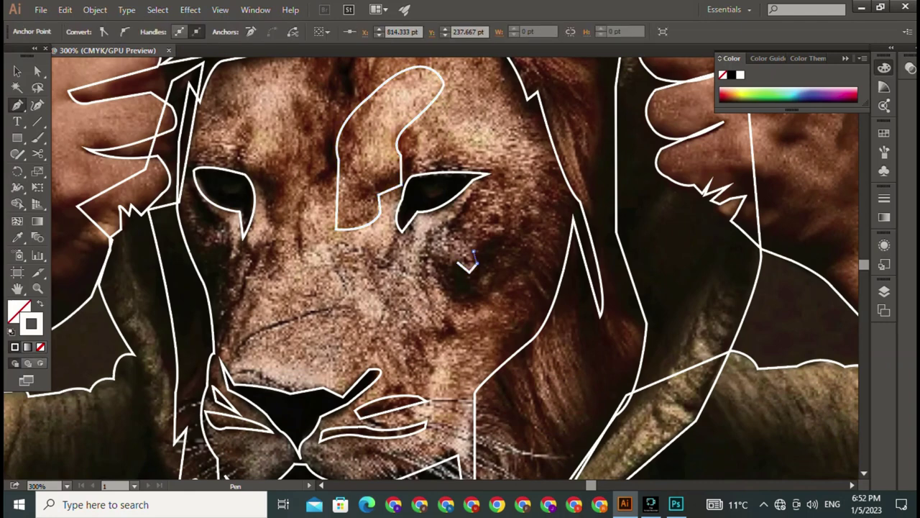
click(509, 181)
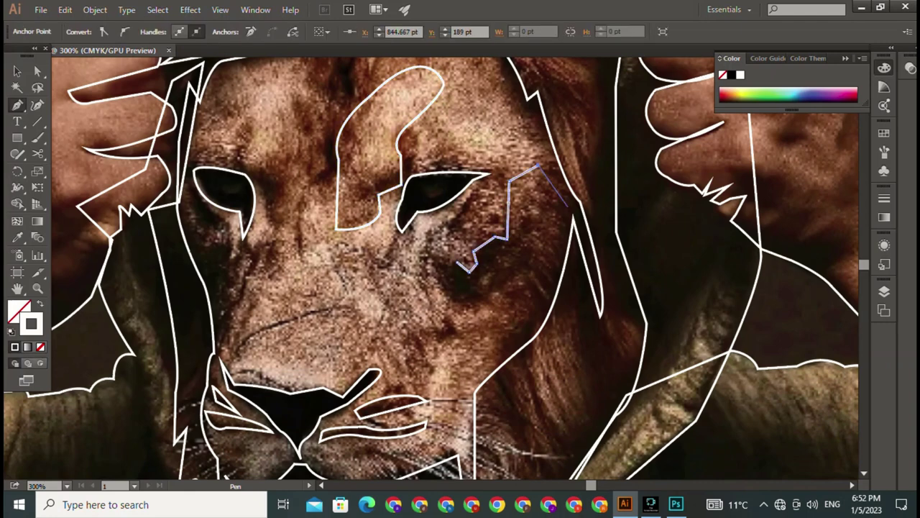
click(568, 206)
click(525, 329)
click(467, 381)
click(439, 331)
click(447, 299)
click(425, 251)
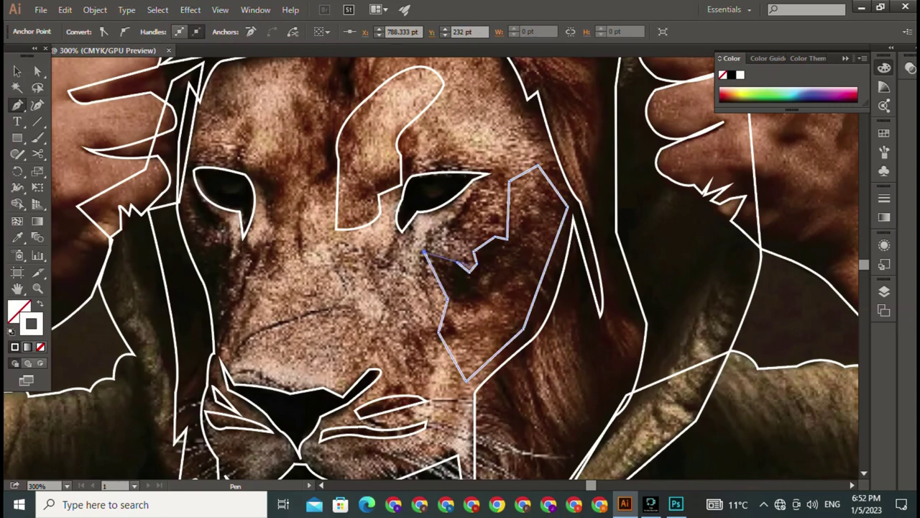
click(458, 262)
drag(458, 263, 611, 300)
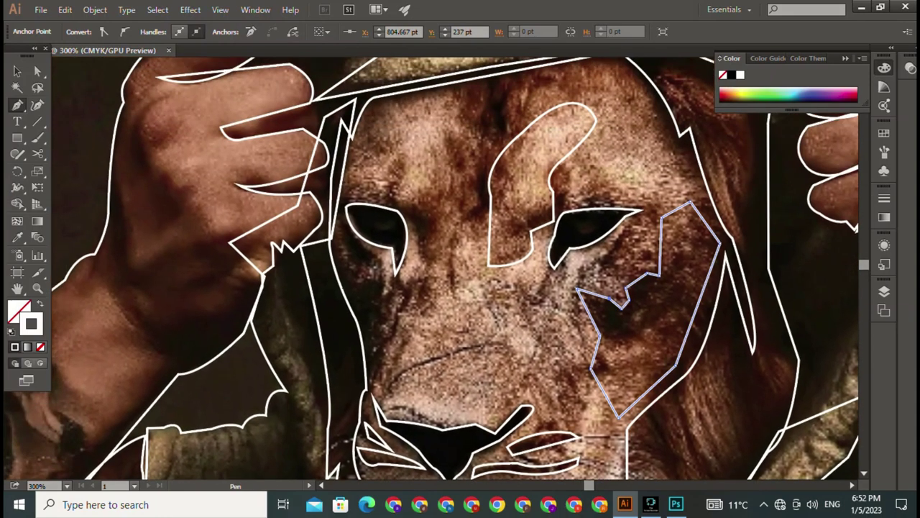
key(ctrl+shift+a)
Outline the jagged fur above and below the right eye.
click(557, 196)
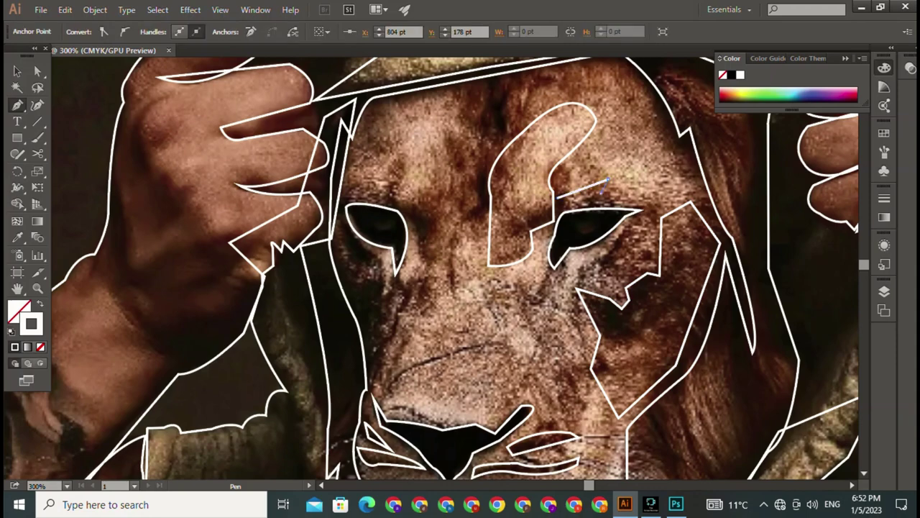
click(609, 179)
click(601, 194)
click(655, 180)
click(642, 243)
click(580, 261)
click(614, 269)
click(539, 305)
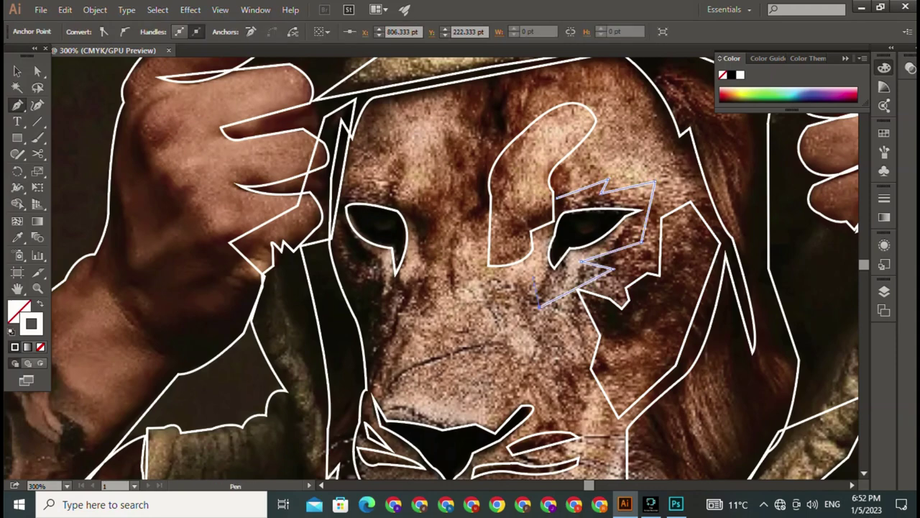
key(ctrl+shift+a)
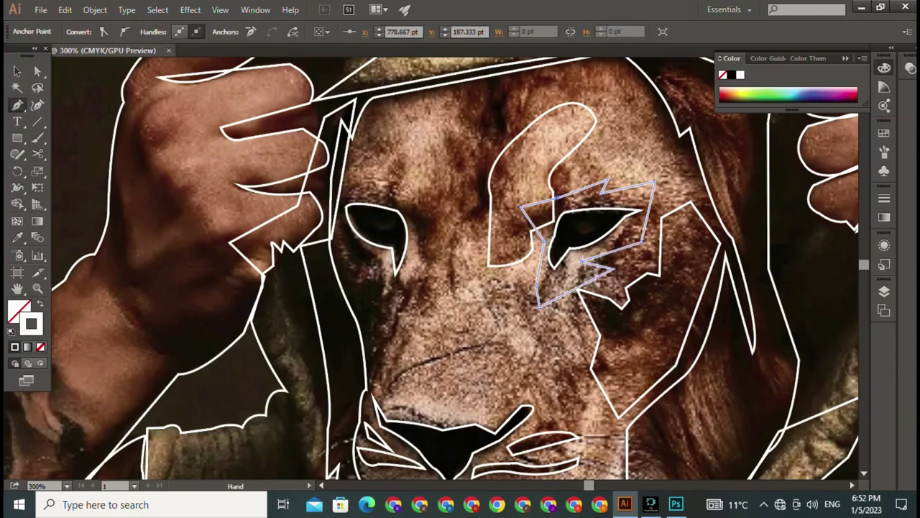
Begin a path around the fur of the lion's left eye, up and over it.
drag(392, 290, 489, 215)
click(490, 213)
click(514, 190)
click(511, 157)
click(477, 115)
click(443, 112)
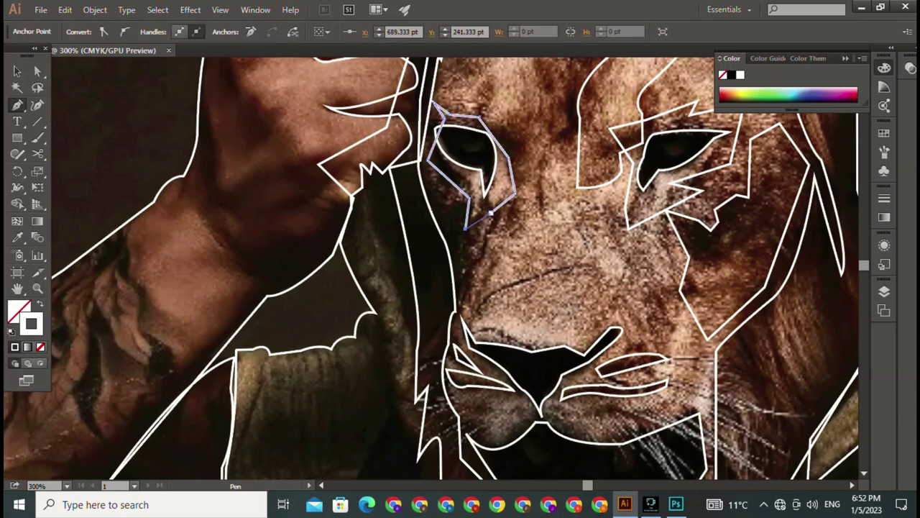
Close the outline below the left eye and deselect it.
click(464, 227)
drag(465, 227, 414, 148)
key(ctrl+shift+a)
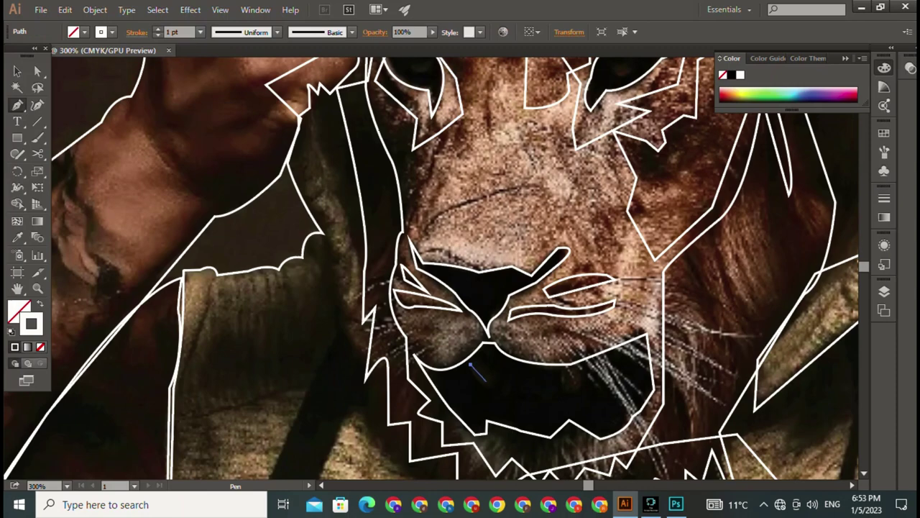
Draw two small shapes inside the lion's open mouth, one a triangle.
click(482, 381)
click(472, 365)
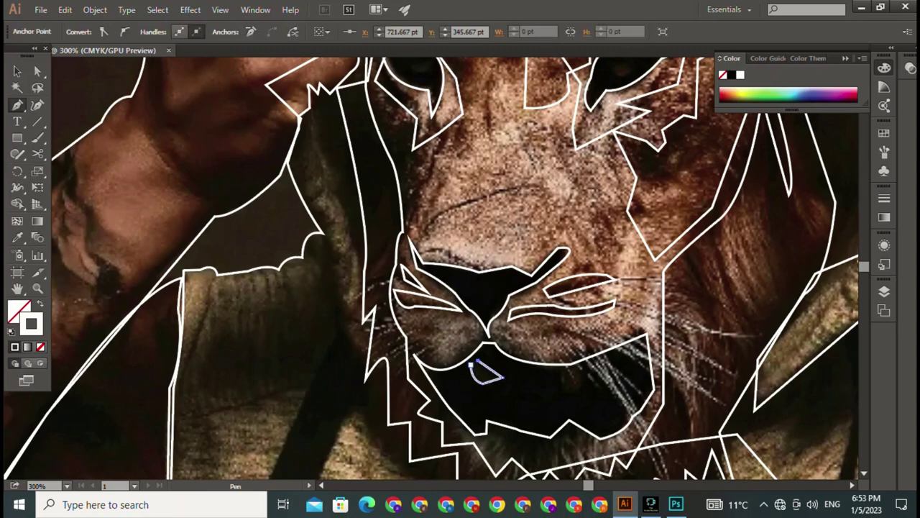
key(ctrl+shift+a)
click(584, 371)
click(561, 371)
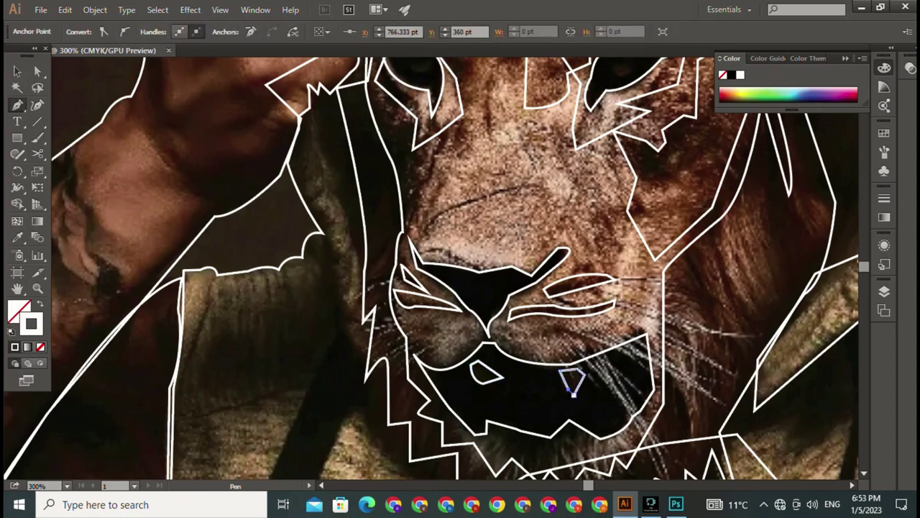
click(573, 394)
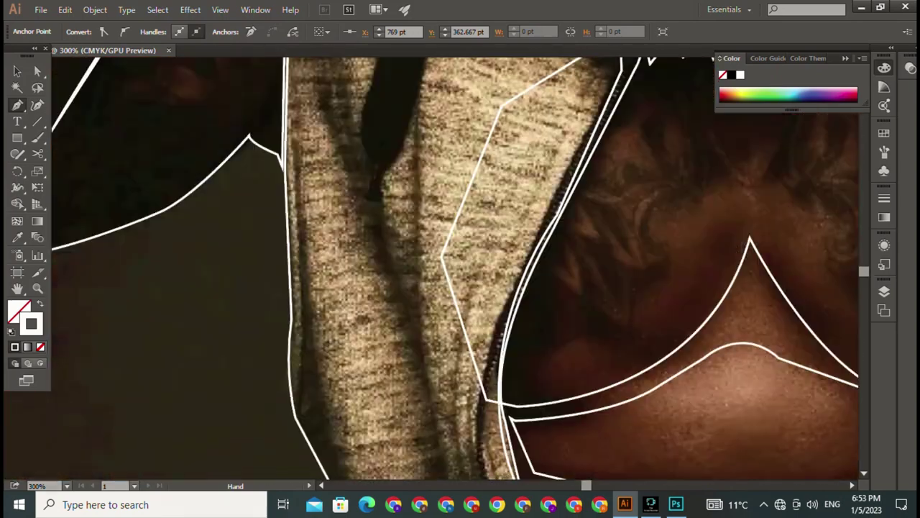
Start the hoodie fold outline, curving down its left edge to the bottom.
drag(460, 288, 558, 83)
click(433, 126)
drag(348, 345, 343, 396)
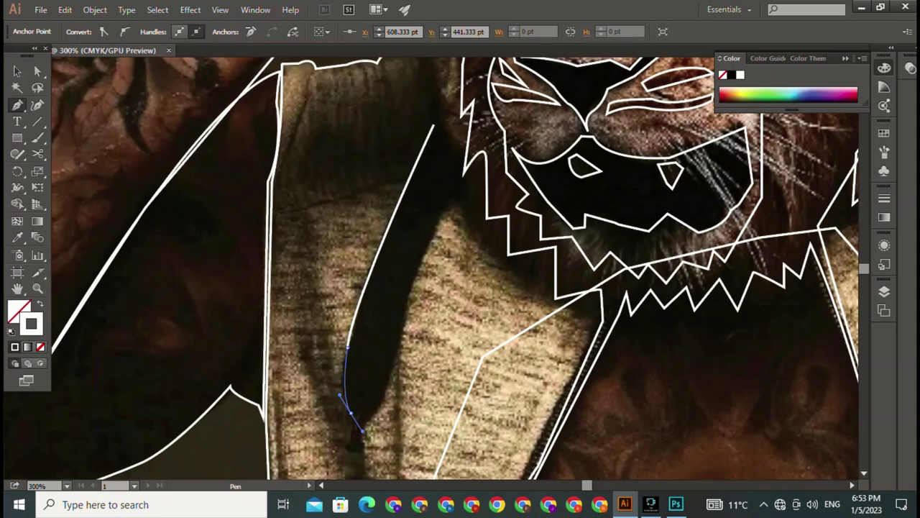
click(351, 411)
key(ctrl+z)
drag(355, 417, 374, 456)
Trace the fold's narrow tip and right edge, closing it and raising the top anchor.
click(349, 446)
click(365, 451)
click(367, 422)
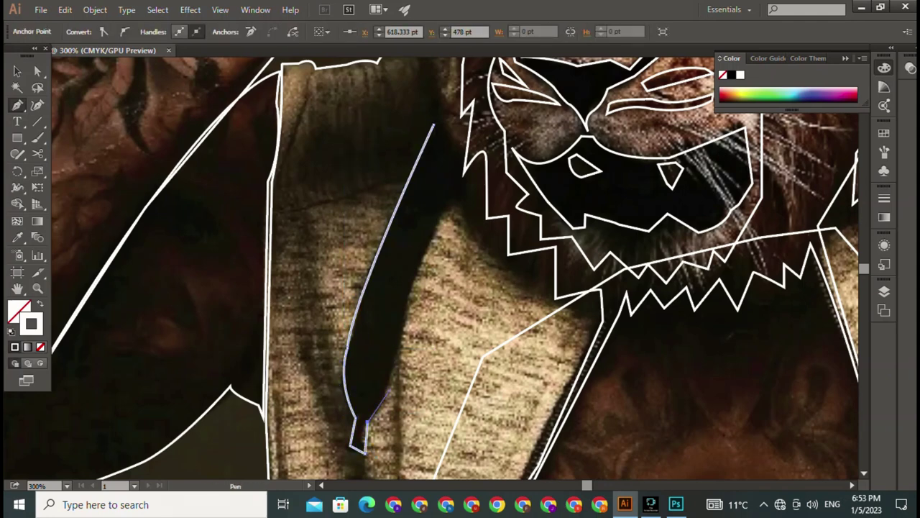
drag(393, 373, 397, 336)
click(393, 373)
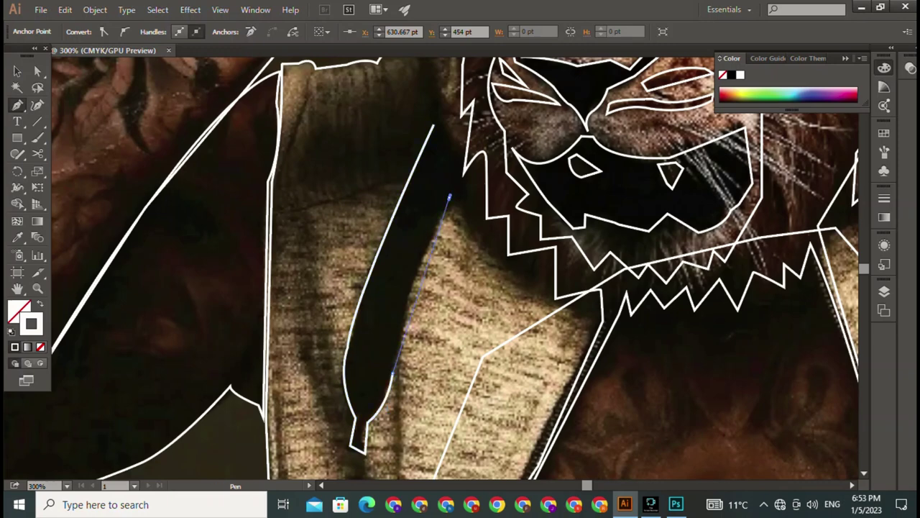
drag(449, 197, 475, 156)
click(434, 126)
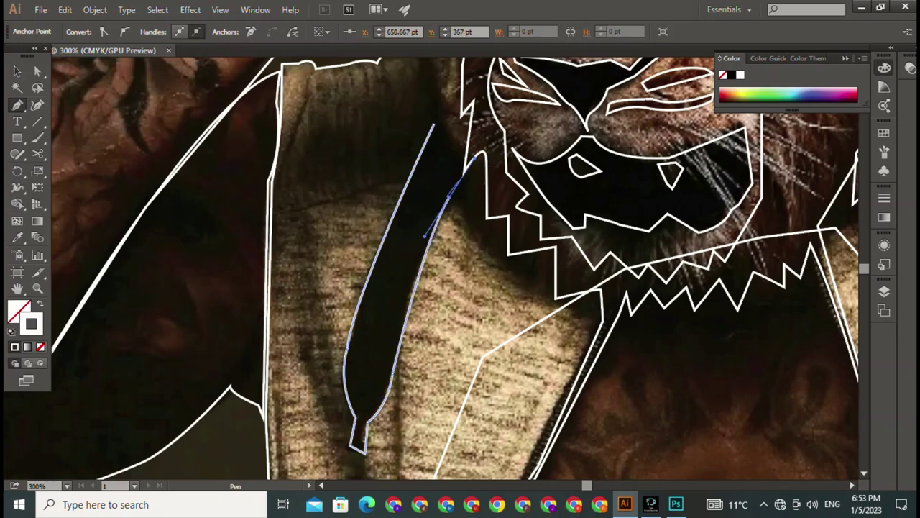
drag(434, 126, 435, 102)
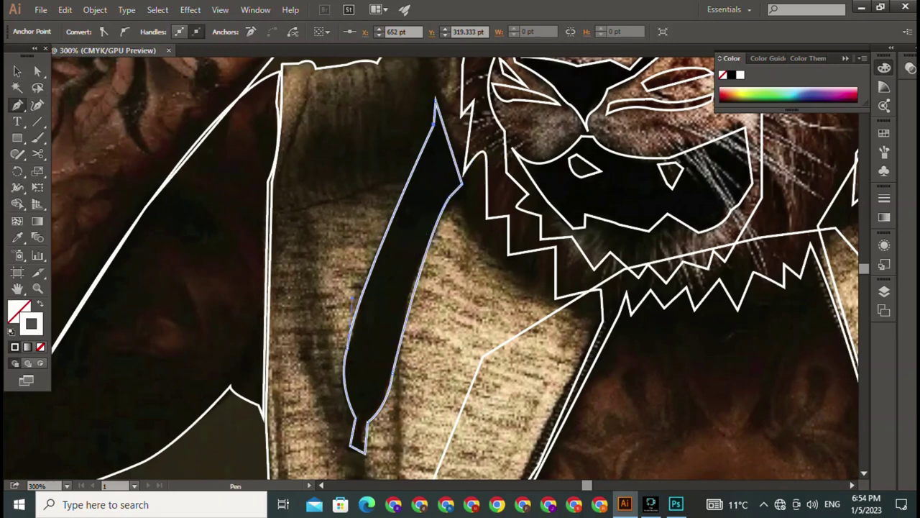
scroll(453, 266, down, 10)
scroll(453, 266, down, 2)
scroll(453, 266, down, 2)
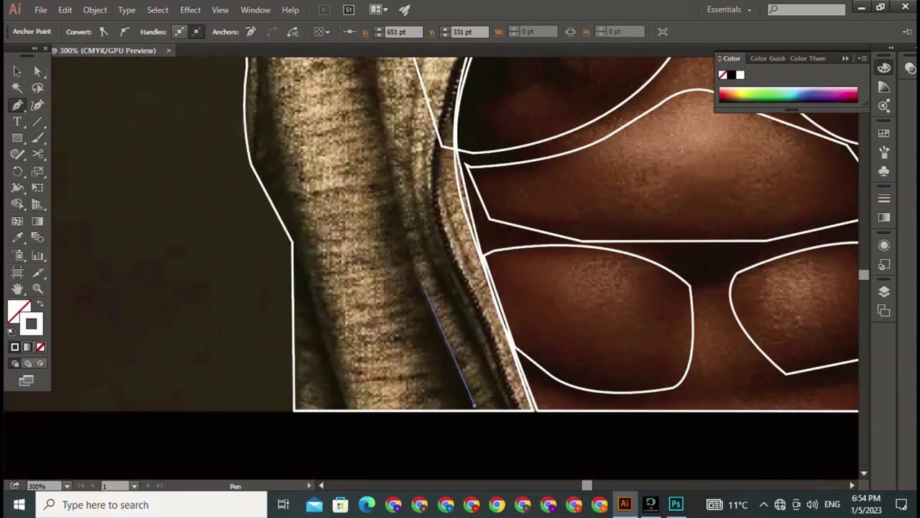
scroll(460, 266, up, 5)
scroll(460, 266, up, 3)
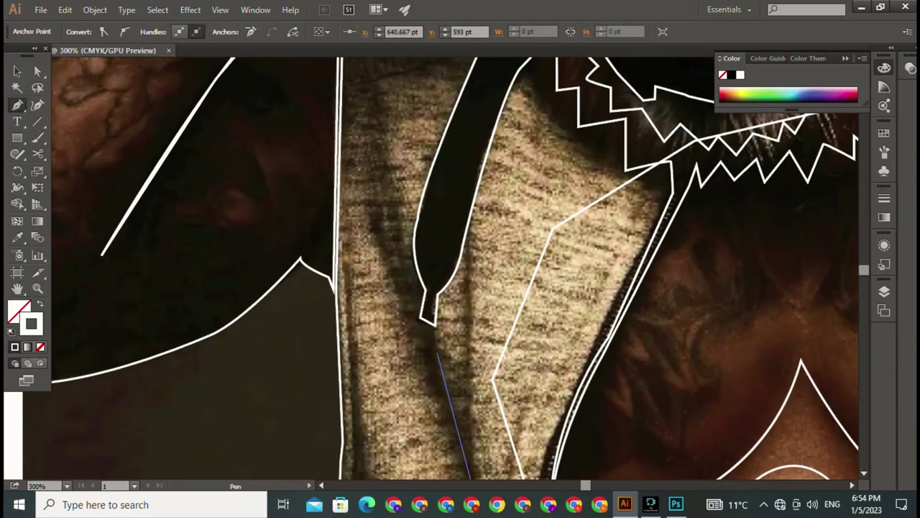
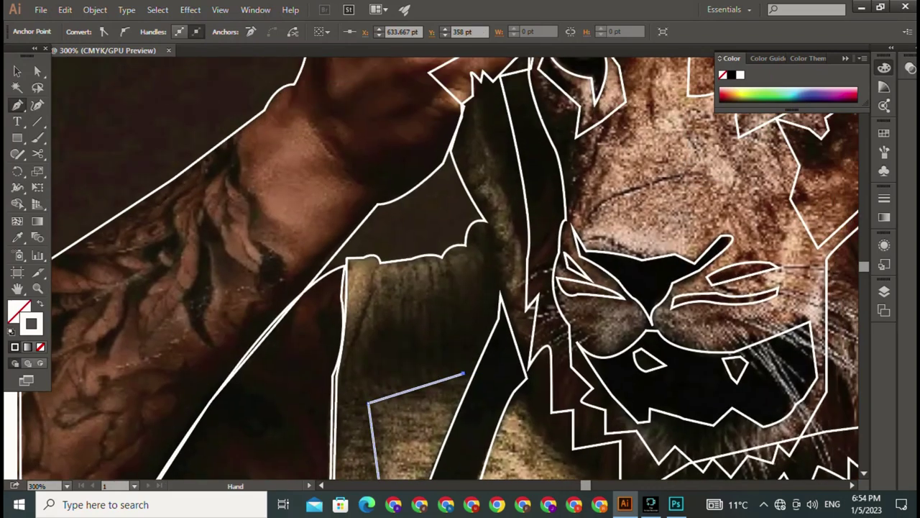
Trace a closed, curved outline along the hoodie's zipper edge down to its bottom edge.
drag(522, 399, 486, 268)
scroll(486, 268, down, 5)
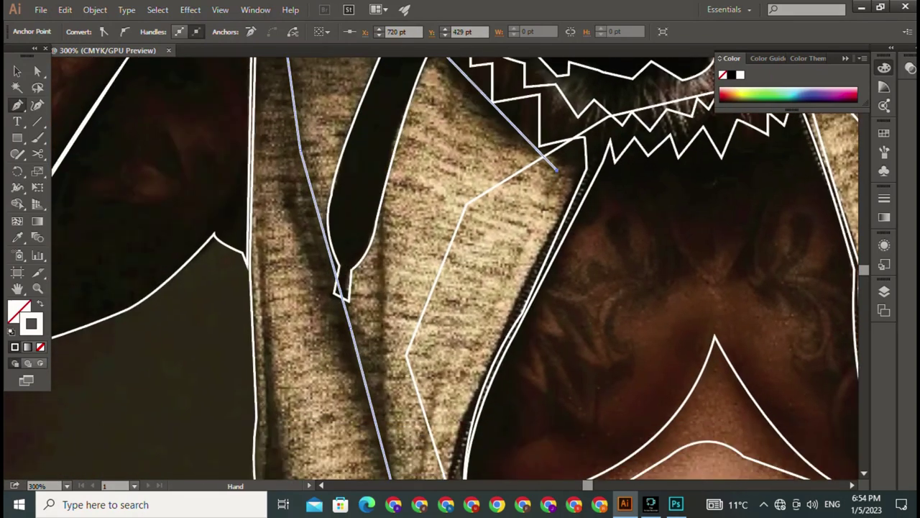
scroll(486, 268, down, 5)
scroll(486, 268, left, 3)
drag(579, 312, 599, 361)
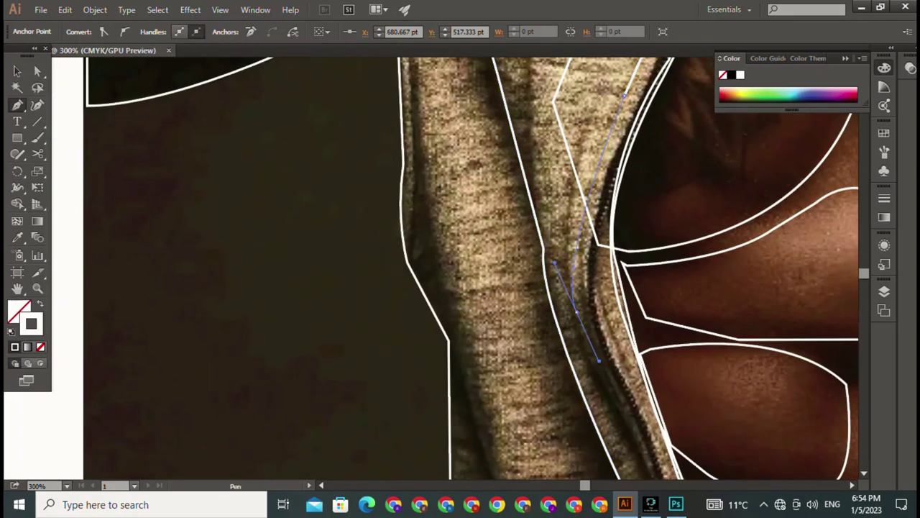
scroll(486, 267, down, 5)
scroll(486, 267, right, 2)
click(577, 312)
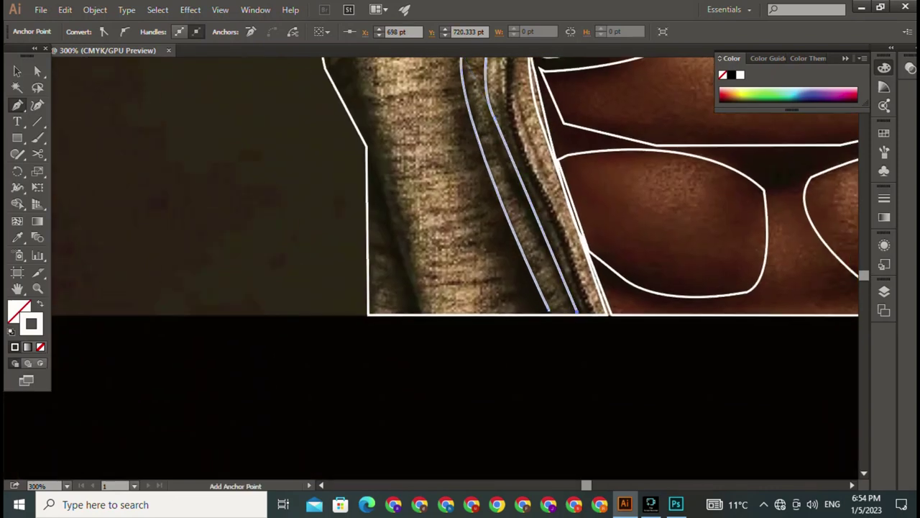
click(549, 311)
Draw a closed triangular outline for the fold at the hoodie's hem.
click(372, 155)
click(419, 310)
click(371, 310)
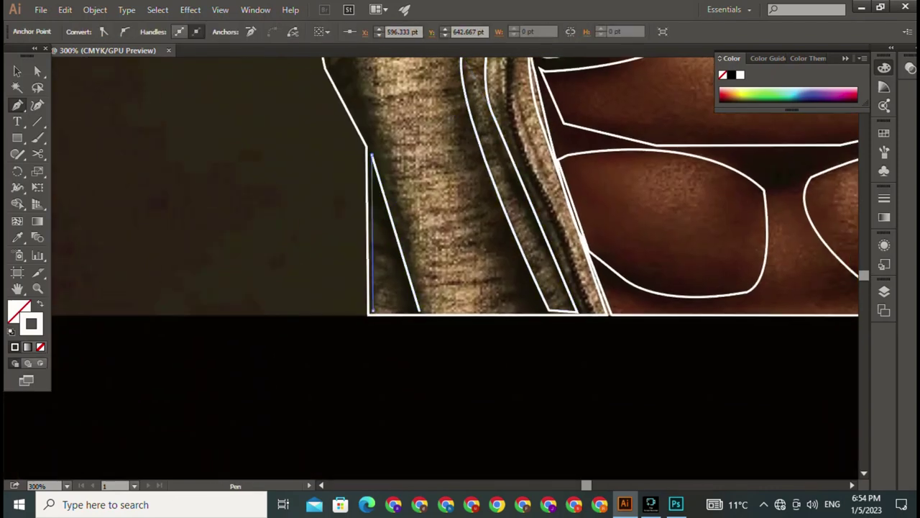
click(371, 154)
Start the tall front panel outline up its inner edge and across its top.
mouse_move(647, 216)
mouse_down()
mouse_move(347, 295)
mouse_move(288, 244)
mouse_up()
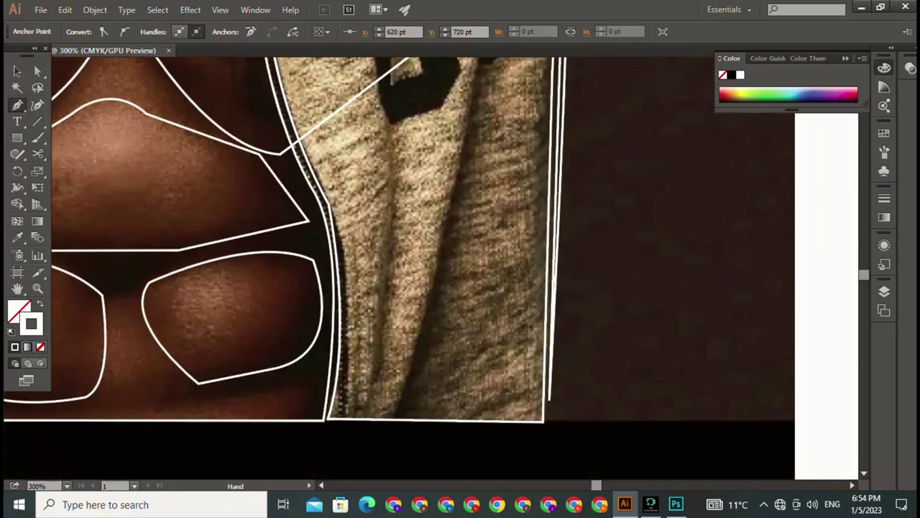
drag(369, 379, 363, 469)
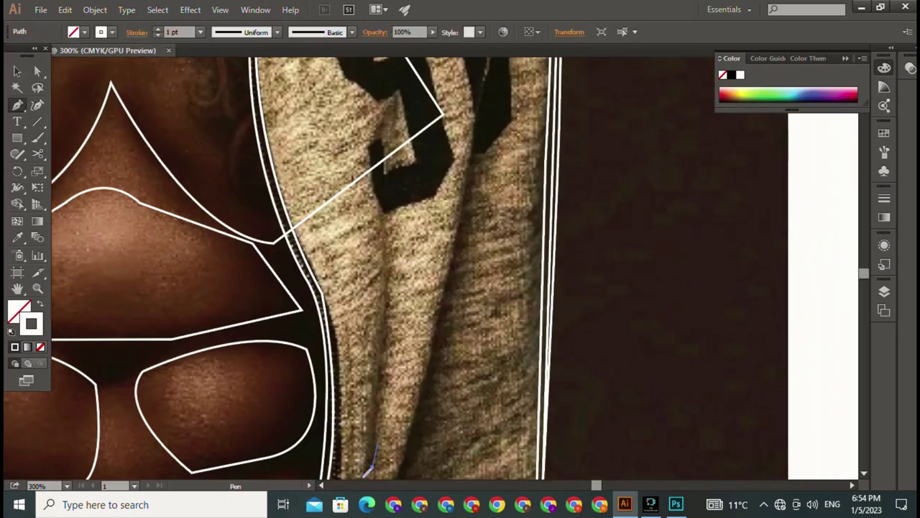
click(388, 186)
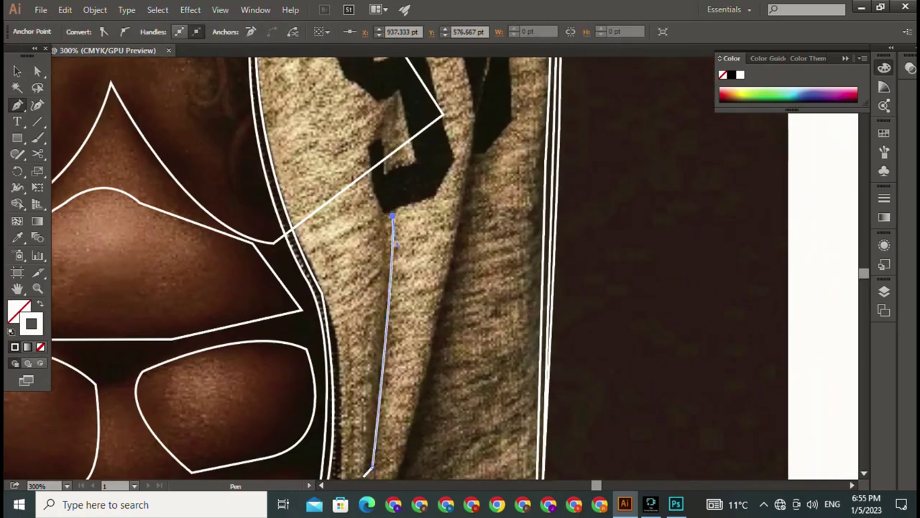
scroll(388, 186, up, 3)
scroll(377, 223, up, 3)
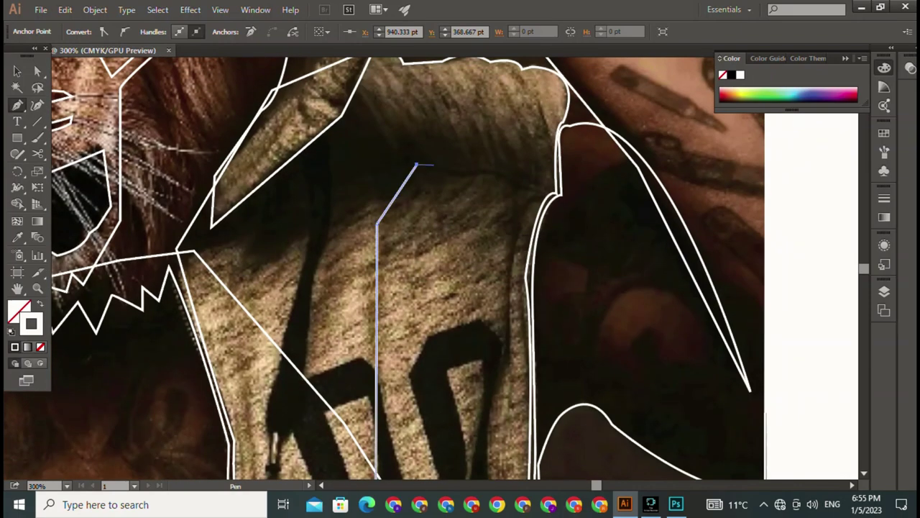
click(417, 166)
click(448, 168)
click(498, 169)
Curve the panel outline down its right side toward the hoodie's hem.
click(517, 206)
drag(502, 331, 500, 382)
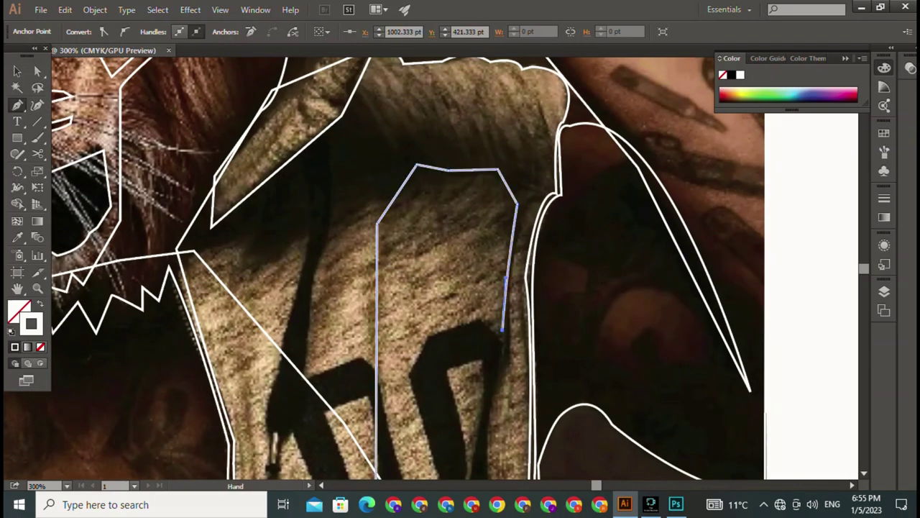
drag(388, 324, 360, 40)
drag(360, 107, 302, 354)
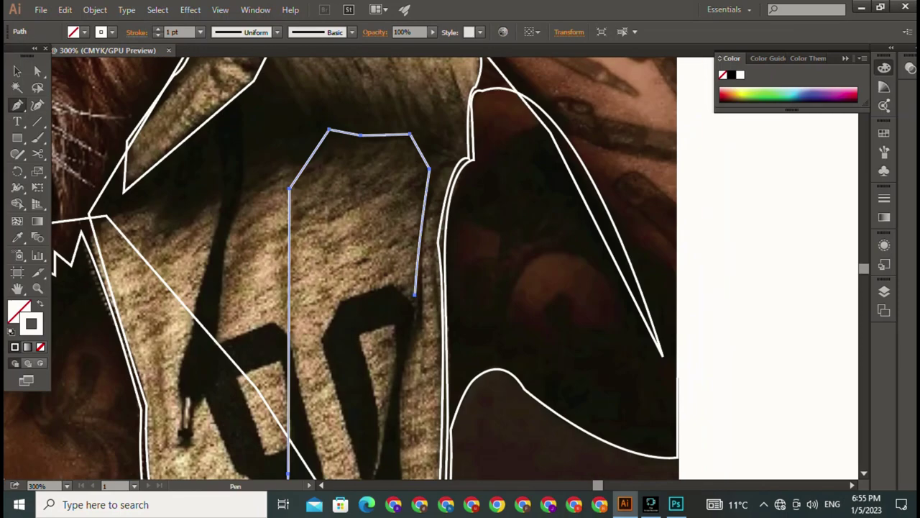
scroll(417, 302, down, 3)
scroll(421, 308, down, 3)
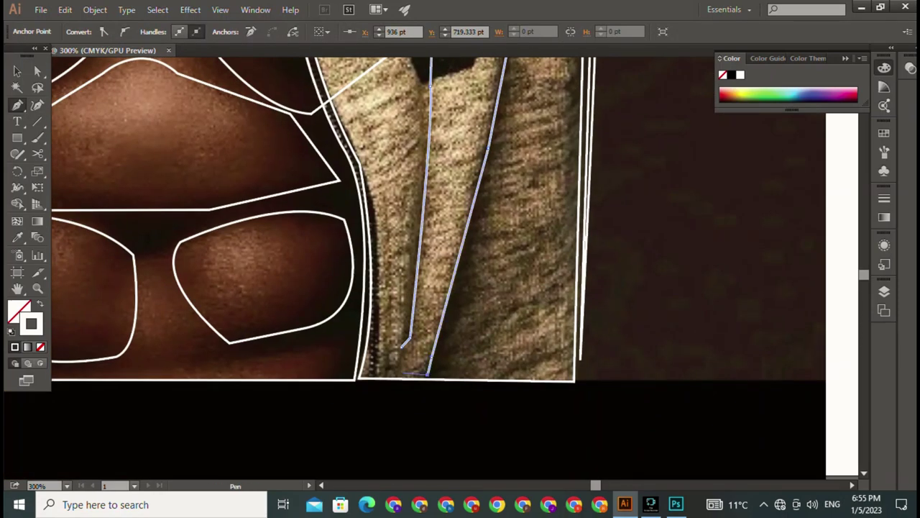
drag(430, 302, 401, 481)
drag(397, 264, 575, 475)
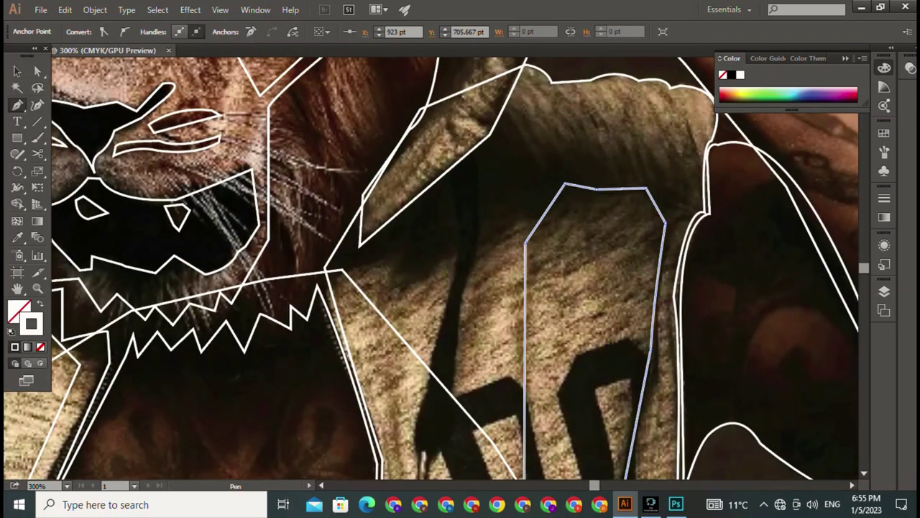
Close the tall panel, outline the dark drawstring with curved anchors, then fit the artboard.
click(451, 180)
drag(446, 303, 430, 353)
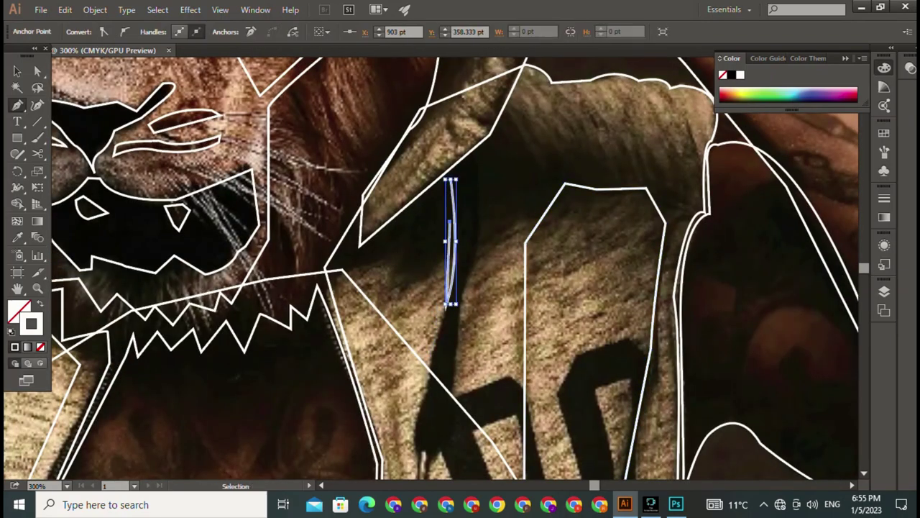
mouse_move(438, 432)
mouse_down()
mouse_move(459, 311)
mouse_move(453, 351)
mouse_up()
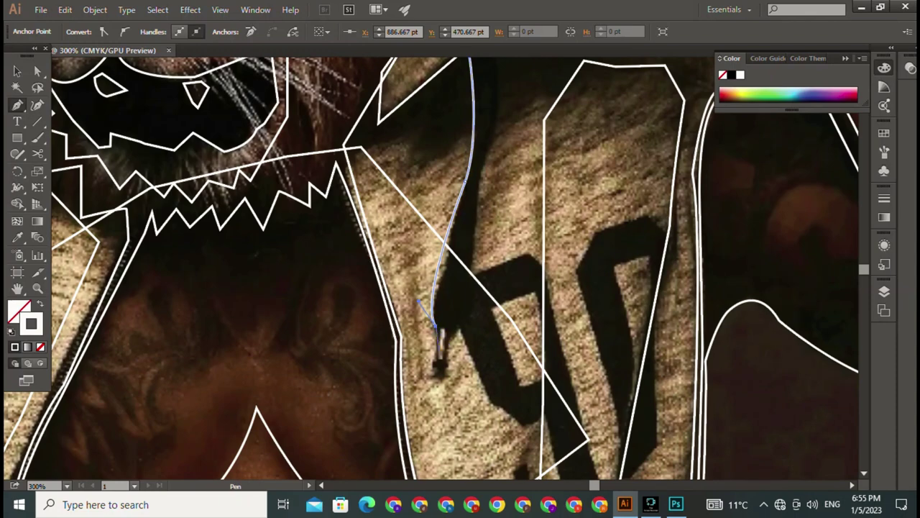
mouse_move(478, 232)
mouse_down()
mouse_move(489, 158)
mouse_move(480, 261)
mouse_up()
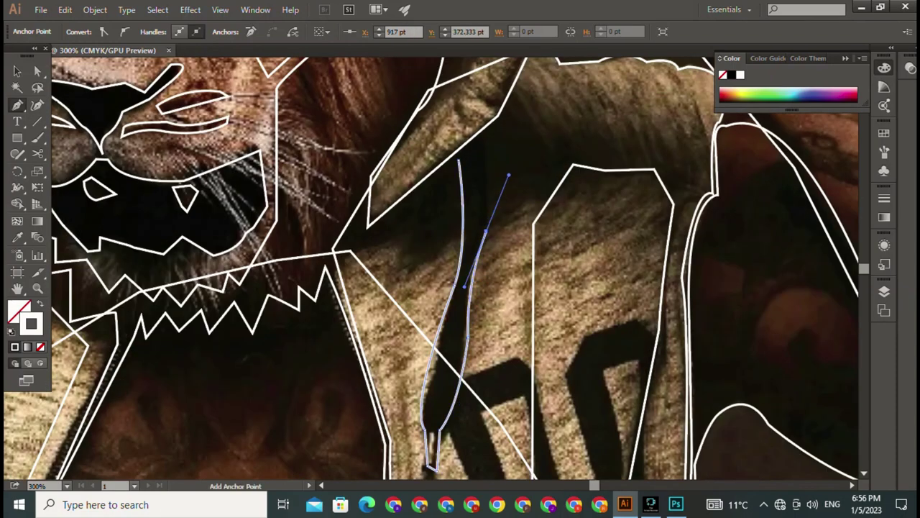
mouse_move(485, 230)
mouse_down()
mouse_move(489, 145)
mouse_move(465, 155)
mouse_up()
mouse_move(467, 359)
mouse_down()
mouse_move(432, 122)
mouse_move(468, 237)
mouse_up()
key(v)
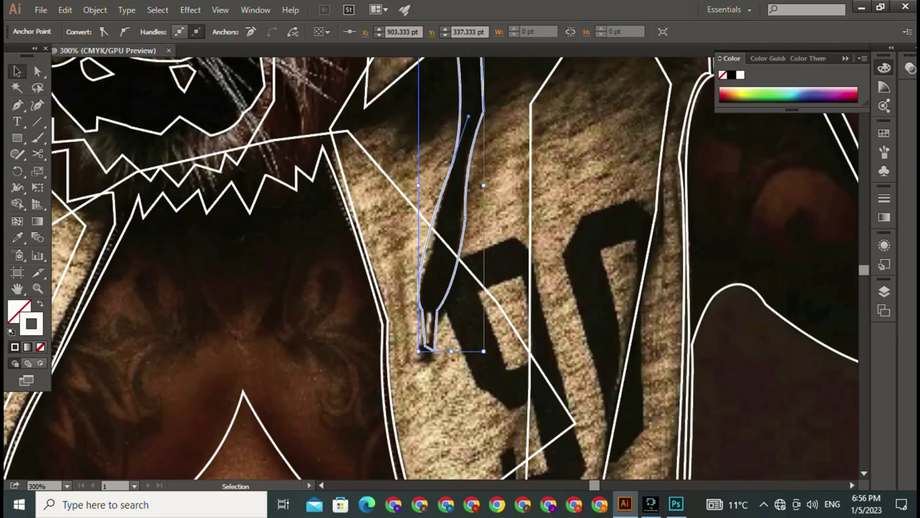
key(ctrl+0)
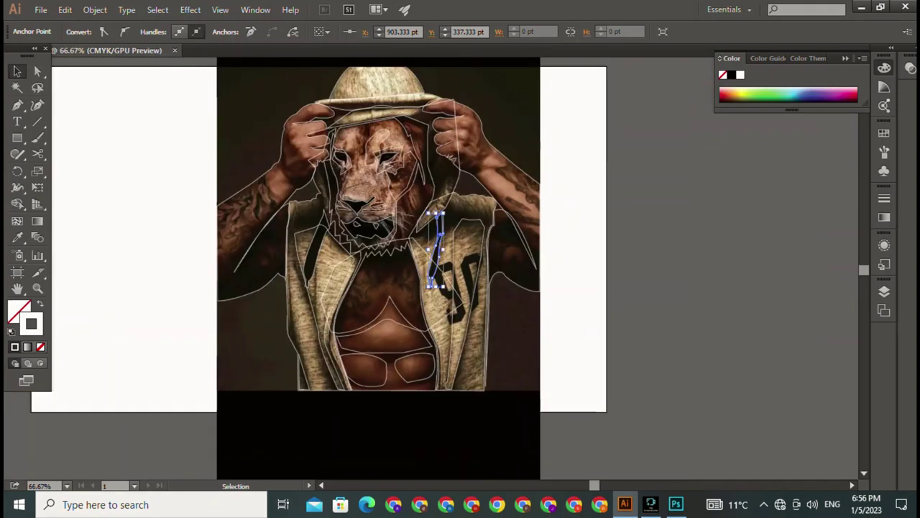
key(ctrl+shift+a)
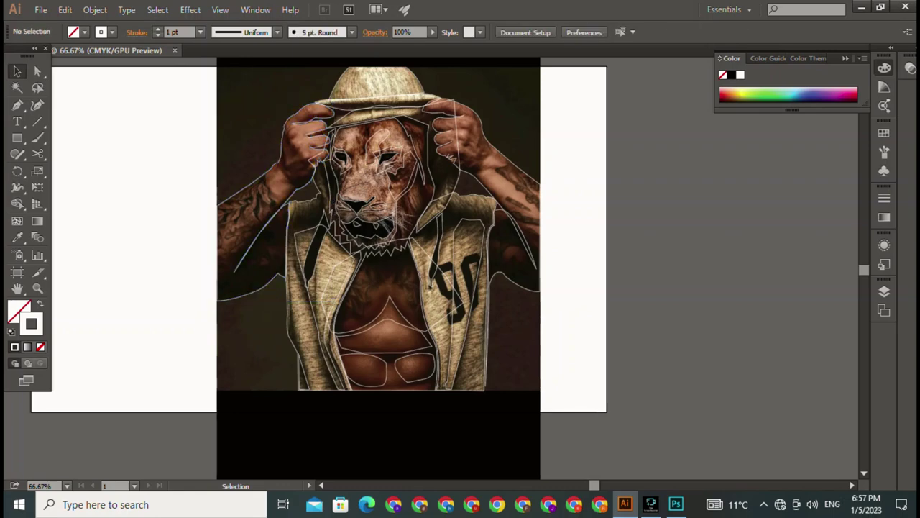
click(503, 180)
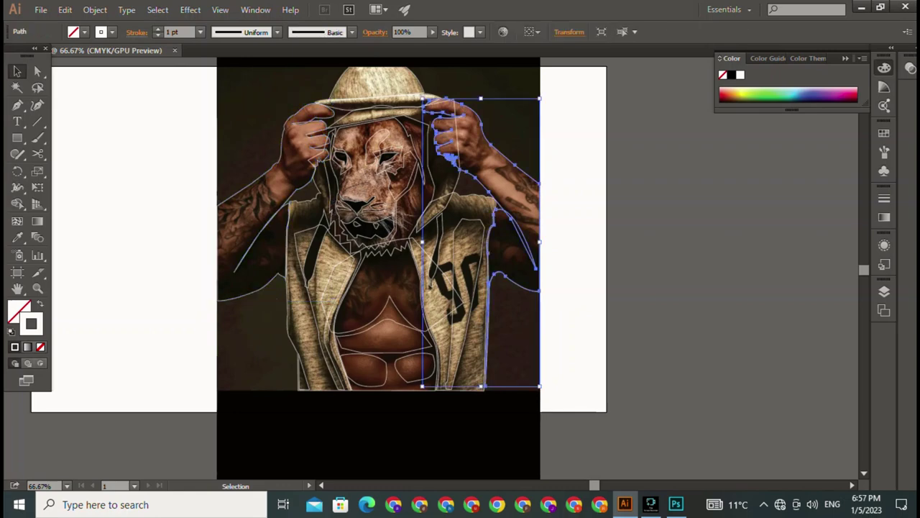
key(i)
click(460, 130)
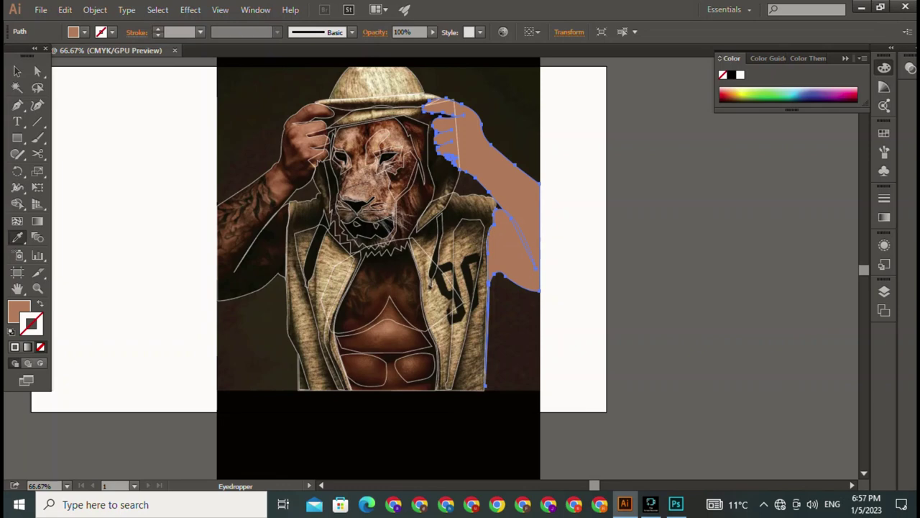
ctrl+click(248, 215)
click(245, 151)
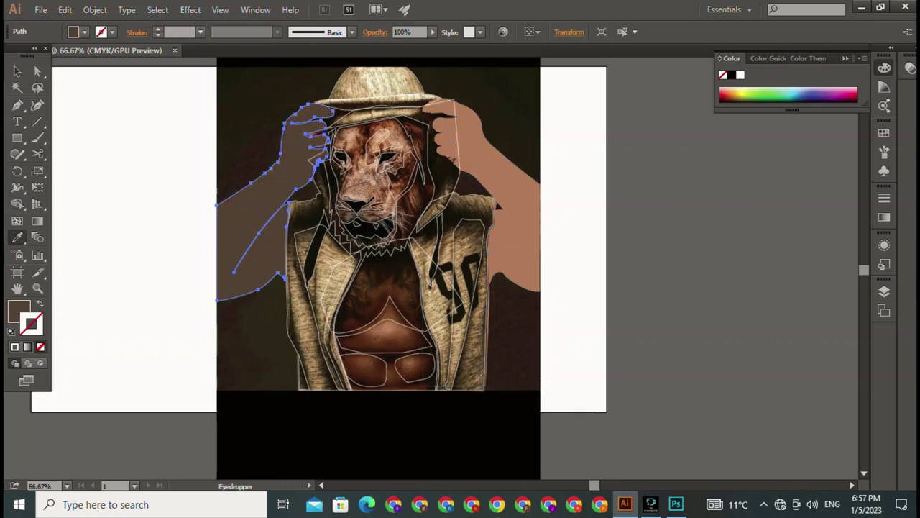
click(504, 179)
key(v)
key(ctrl+shift+a)
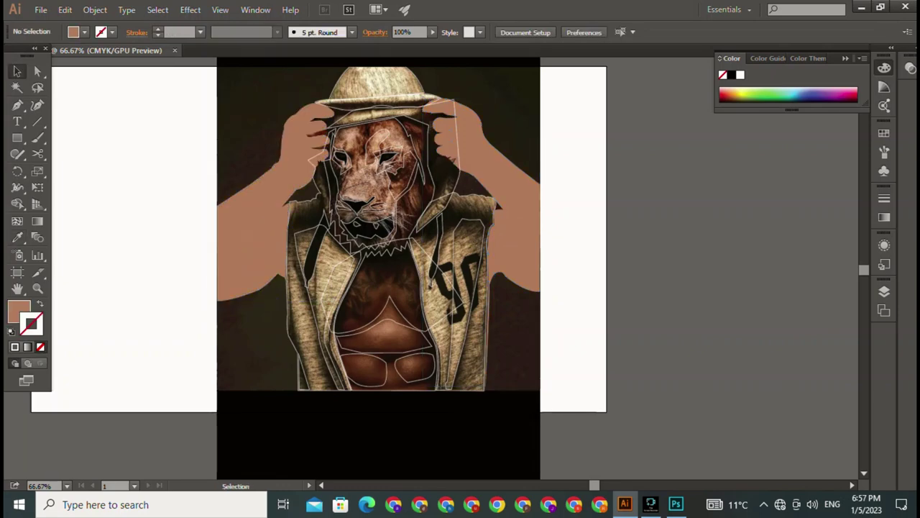
key(ctrl+z)
key(ctrl+z)
key(ctrl+z)
key(ctrl+z)
key(ctrl+z)
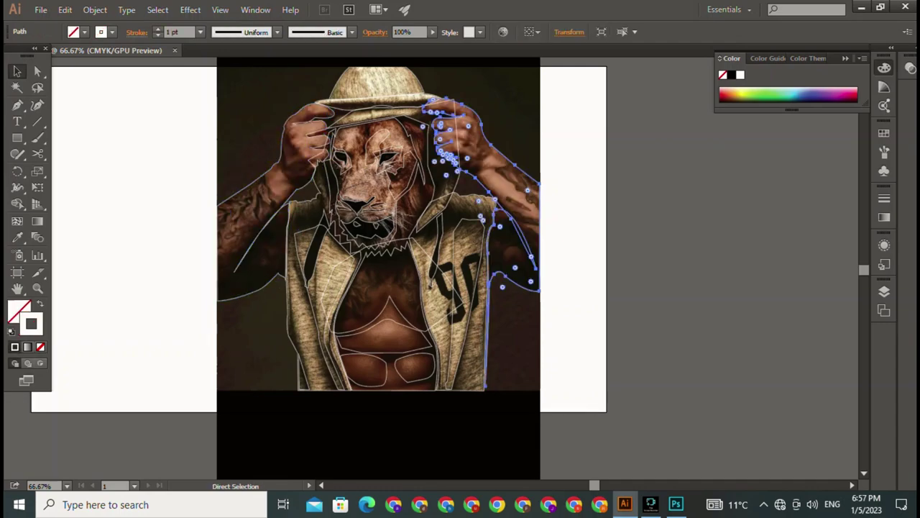
key(ctrl+z)
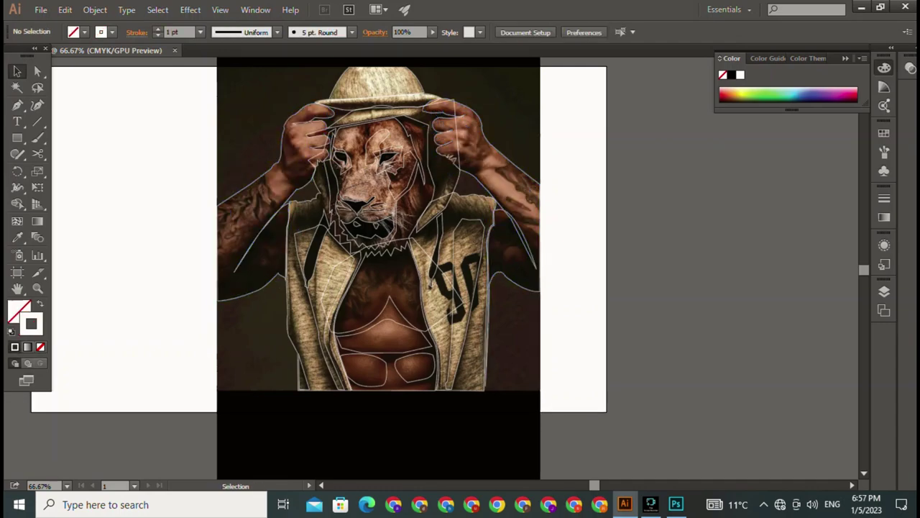
key(ctrl+minus)
key(ctrl+plus)
key(ctrl+plus)
key(ctrl+plus)
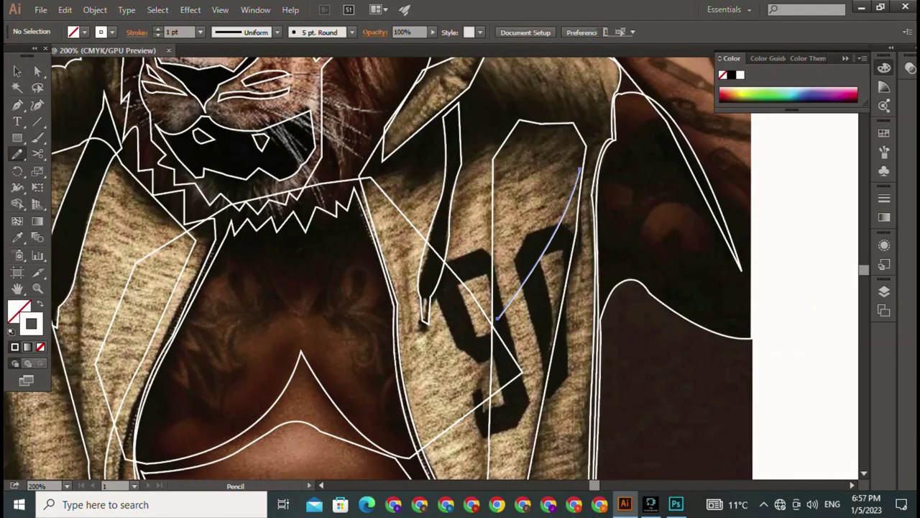
Fill the fist and forearm outline with the sampled tan skin colour.
mouse_move(504, 288)
mouse_down()
mouse_move(270, 338)
mouse_move(239, 403)
mouse_up()
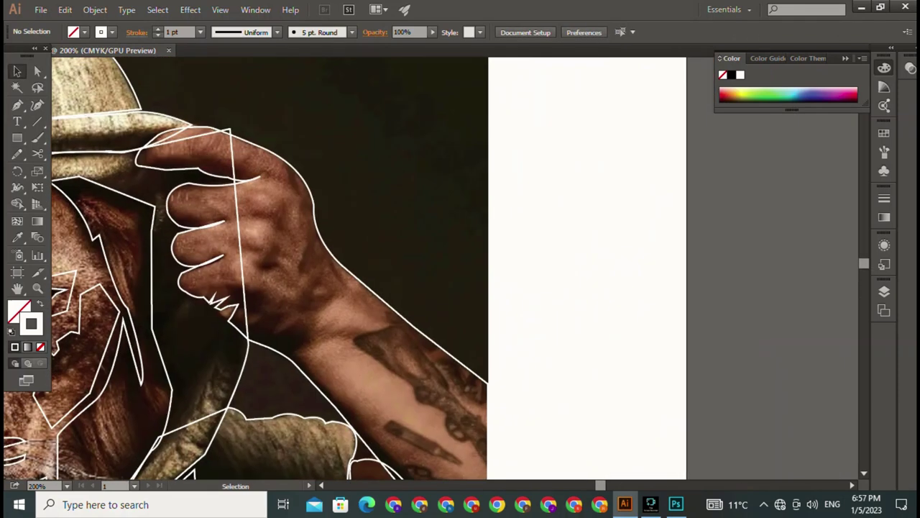
click(294, 363)
key(i)
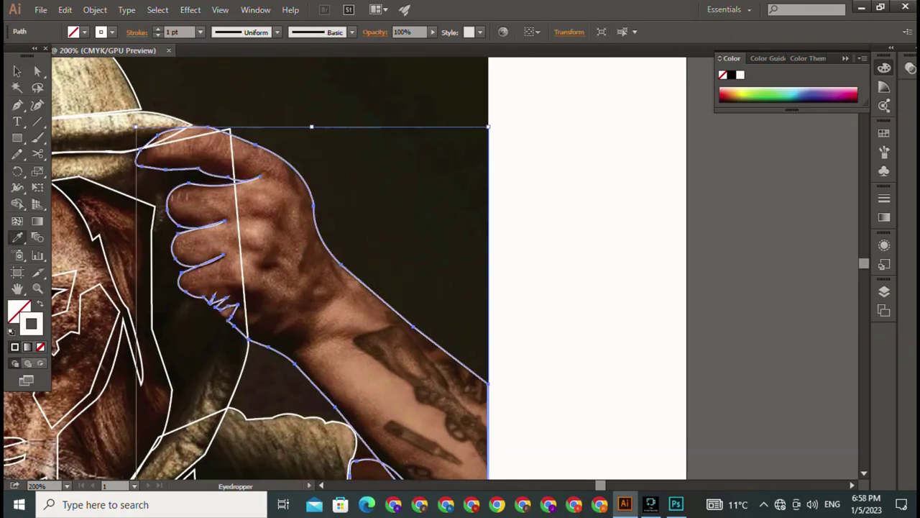
click(288, 237)
key(v)
Give the hand resting on the hat the tan skin colour.
drag(215, 288, 820, 277)
drag(338, 298, 367, 266)
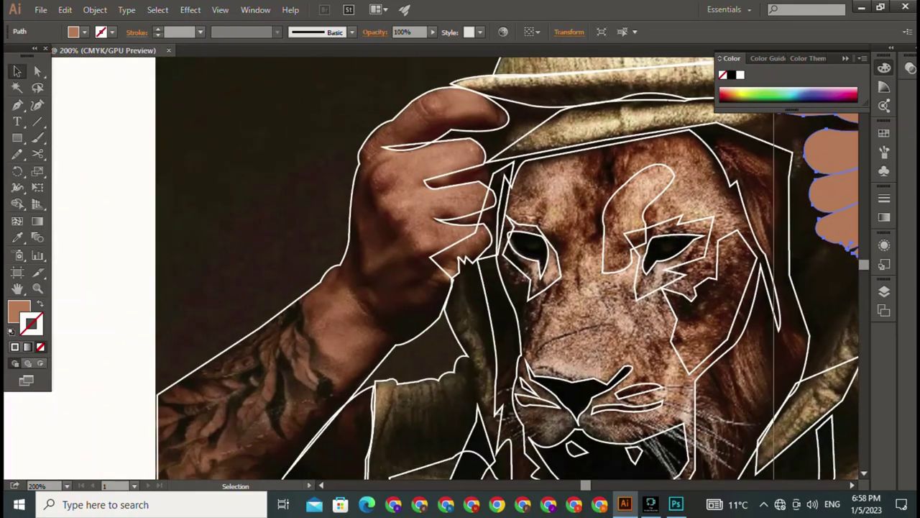
click(350, 237)
key(i)
click(445, 237)
click(830, 187)
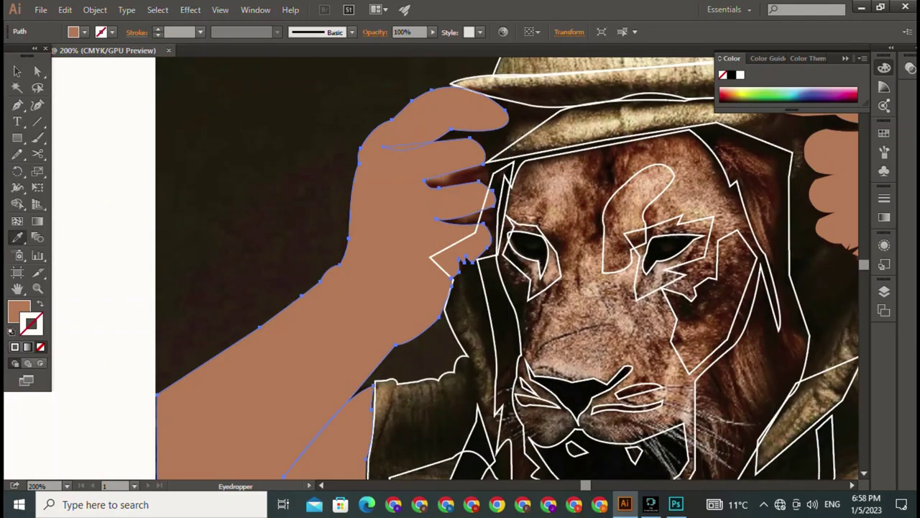
key(v)
Fill the central chest shape with tan, undoing a wrong fill along the way.
drag(719, 431, 551, 265)
click(489, 129)
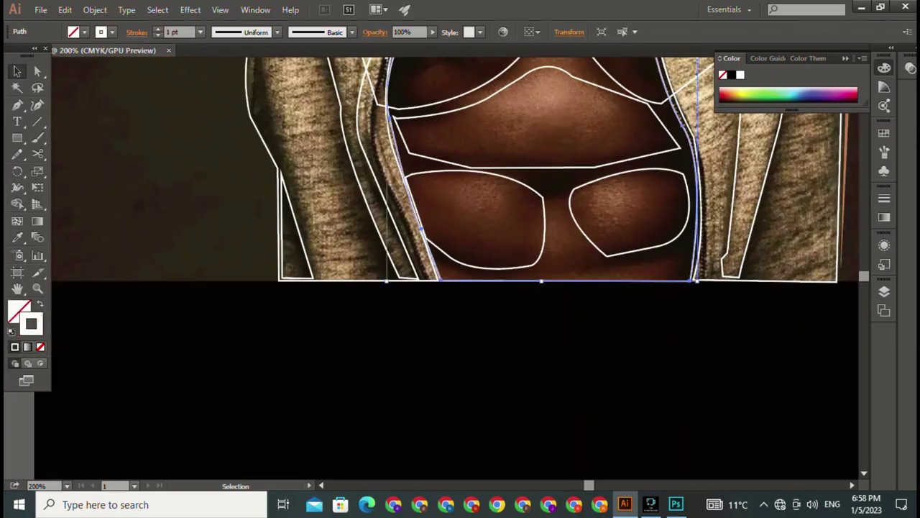
key(i)
click(553, 209)
drag(554, 209, 495, 419)
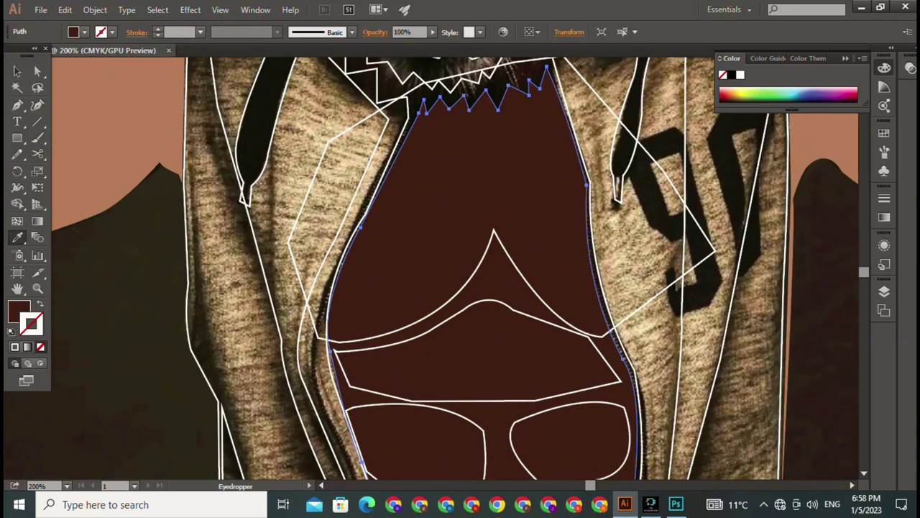
click(216, 287)
key(v)
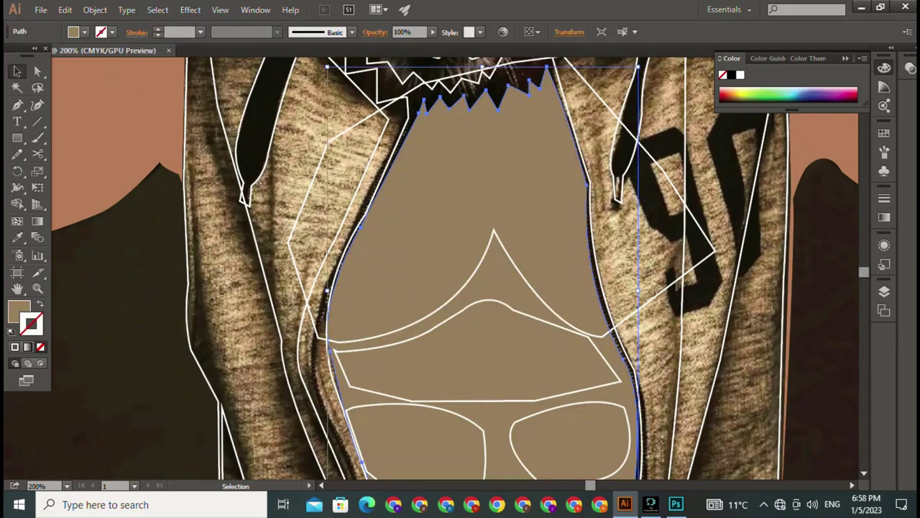
key(ctrl+z)
key(ctrl+z)
key(i)
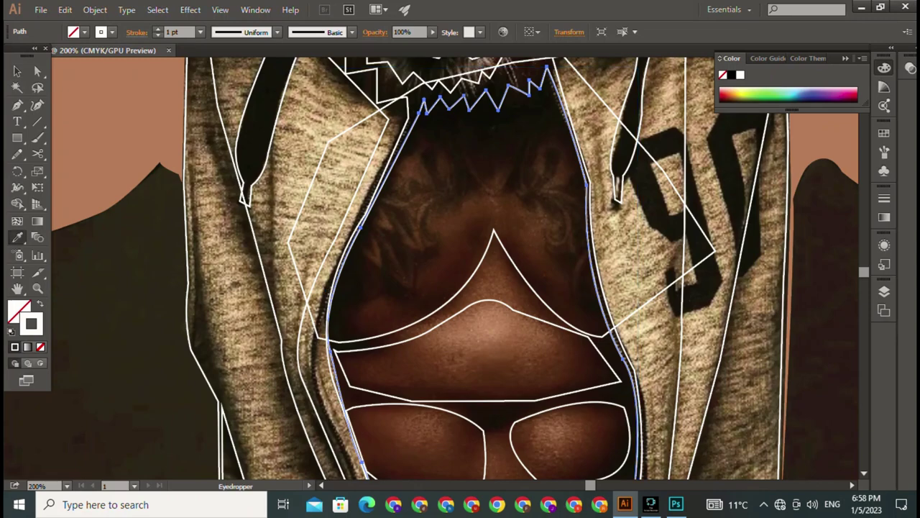
click(108, 115)
Give the hoodie panel beside the chest a dark brown fill.
drag(503, 360, 216, 186)
key(v)
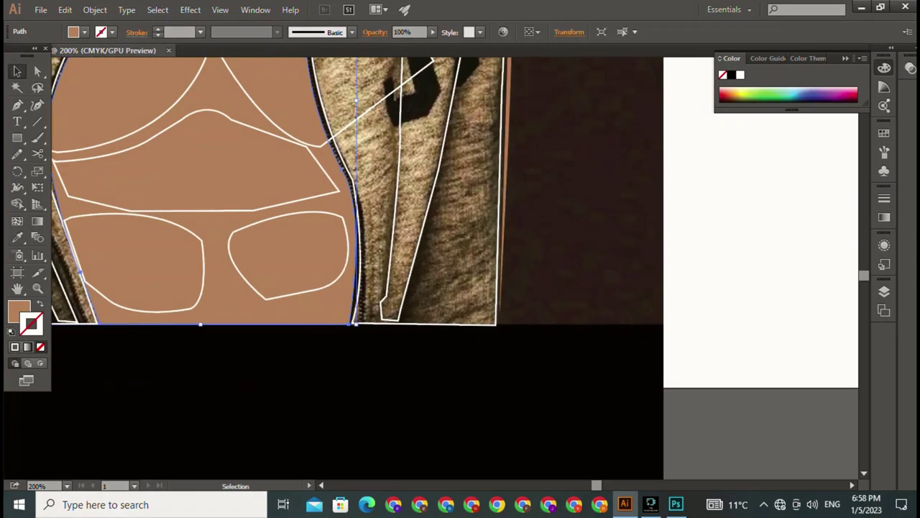
click(432, 216)
key(i)
click(575, 215)
key(v)
Fill the right hoodie drawstring solid black from the swatches, then deselect it.
drag(432, 216, 476, 377)
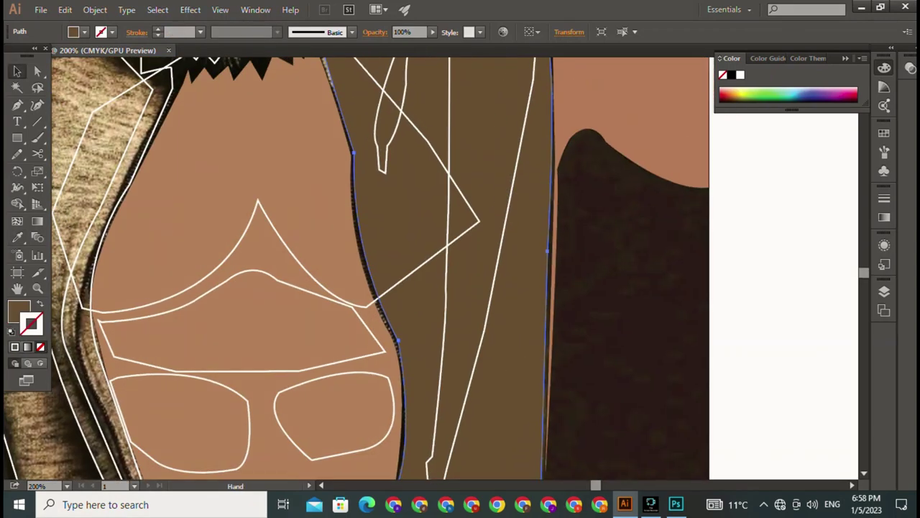
drag(359, 215, 503, 345)
click(532, 273)
key(x)
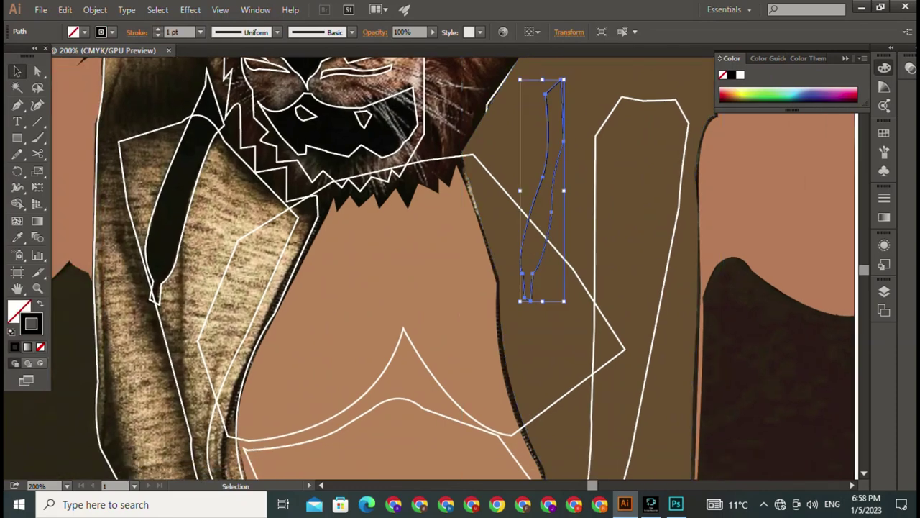
click(84, 32)
click(41, 55)
key(Escape)
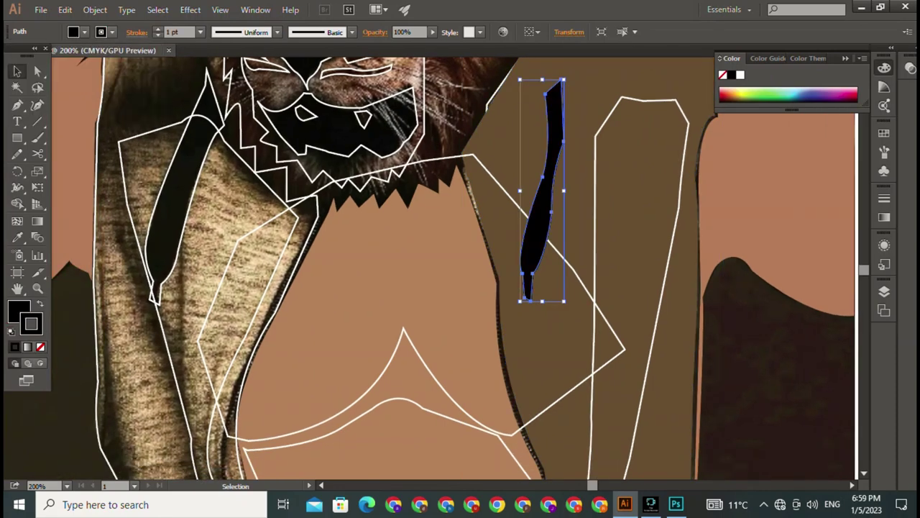
key(ctrl+shift+a)
scroll(460, 266, down, 10)
Give the left hoodie panel the tan hoodie colour.
click(388, 251)
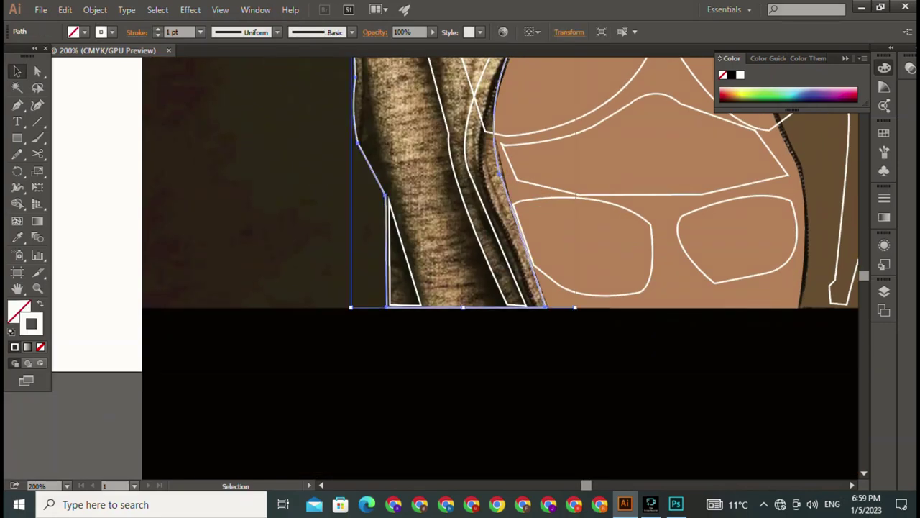
key(i)
click(589, 237)
scroll(460, 266, up, 5)
scroll(460, 266, up, 5)
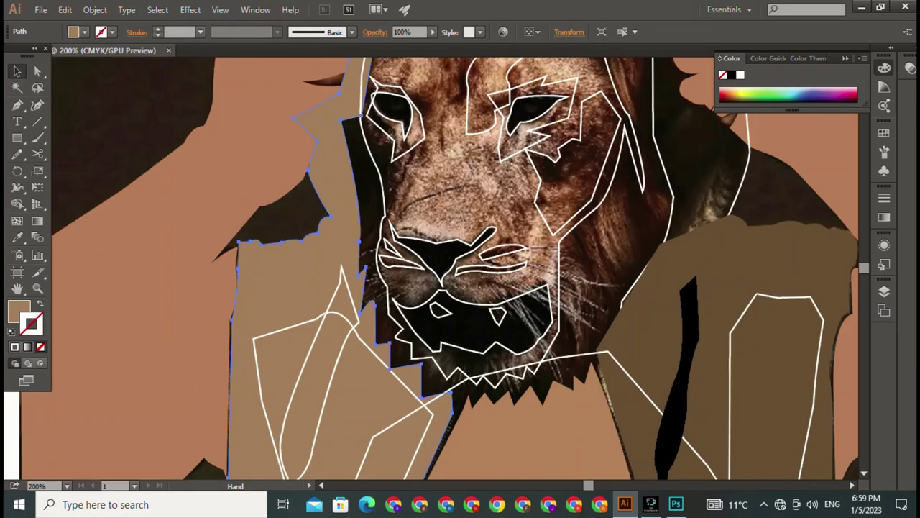
Fill the left drawstring black.
key(v)
click(345, 302)
key(i)
click(683, 345)
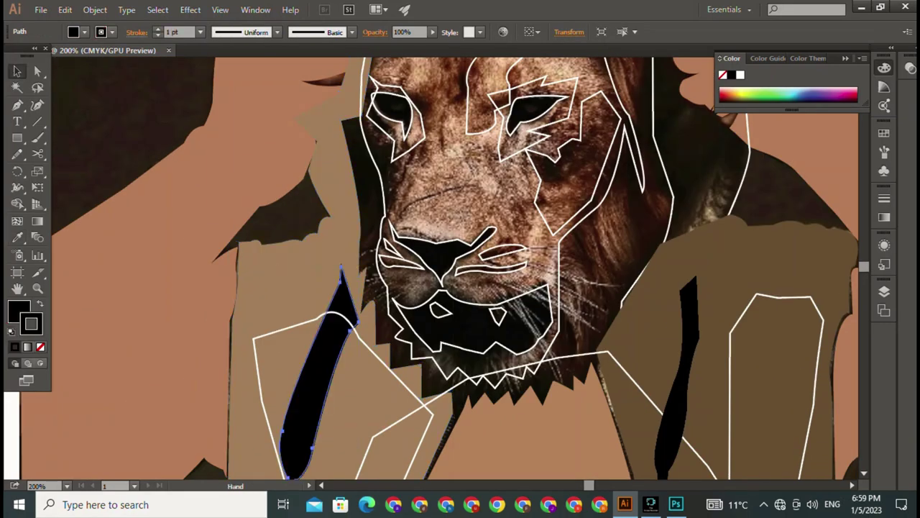
key(v)
Hide the tan chest shape with Ctrl+3.
drag(503, 251, 464, 263)
drag(460, 403, 419, 81)
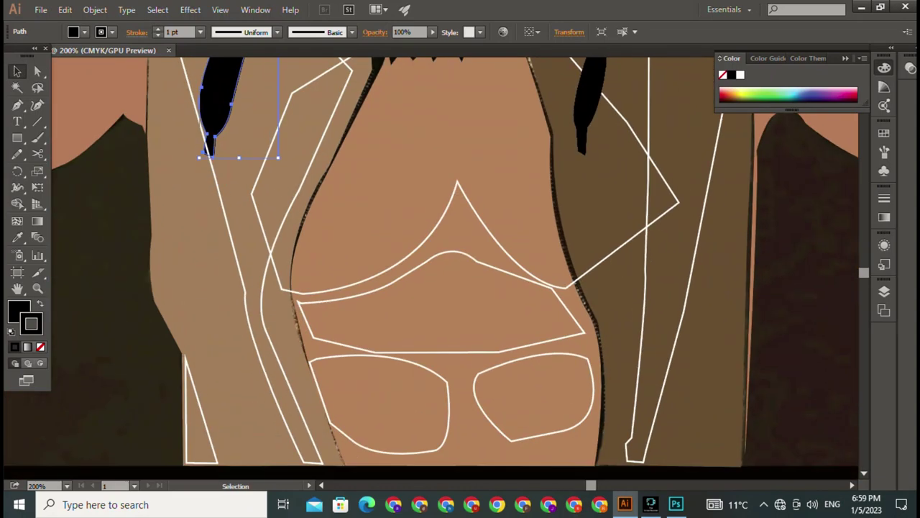
click(446, 216)
key(ctrl+3)
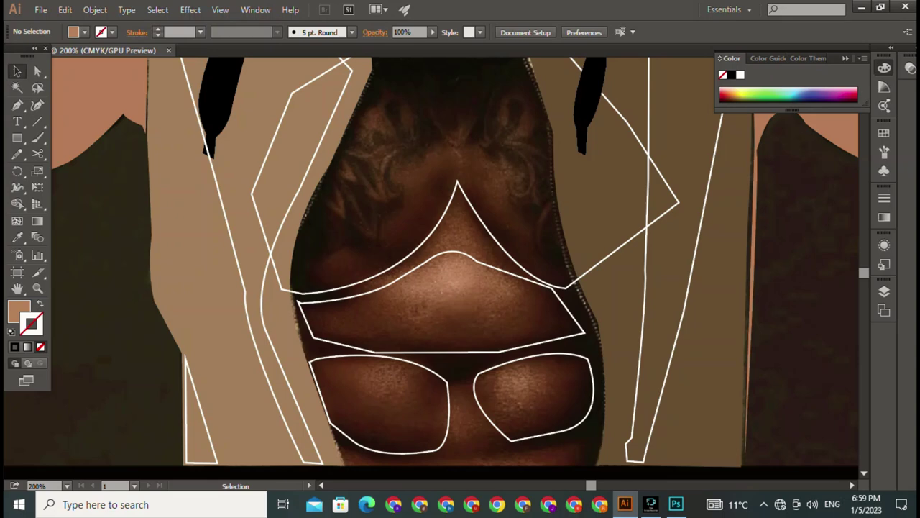
Fill the upper chest shape dark brown, then adjust it to a stronger red.
click(457, 184)
key(i)
click(402, 302)
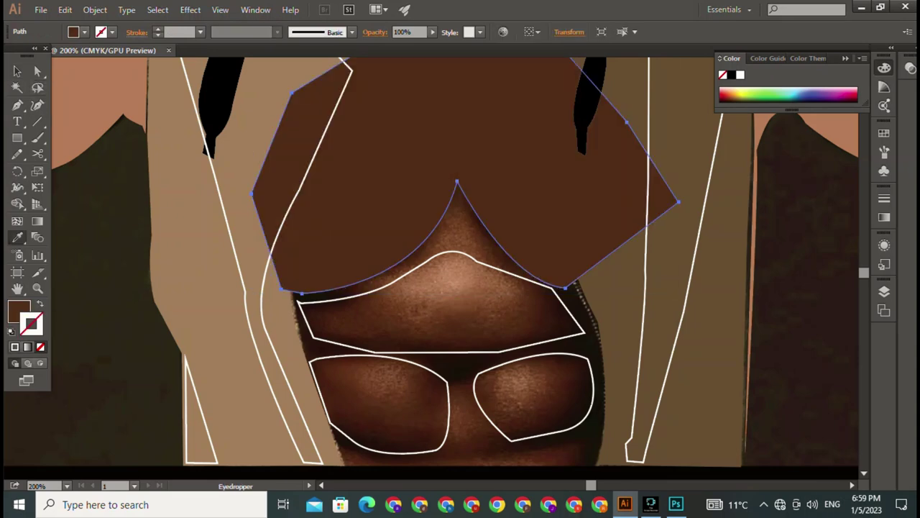
double_click(19, 311)
click(398, 251)
key(Return)
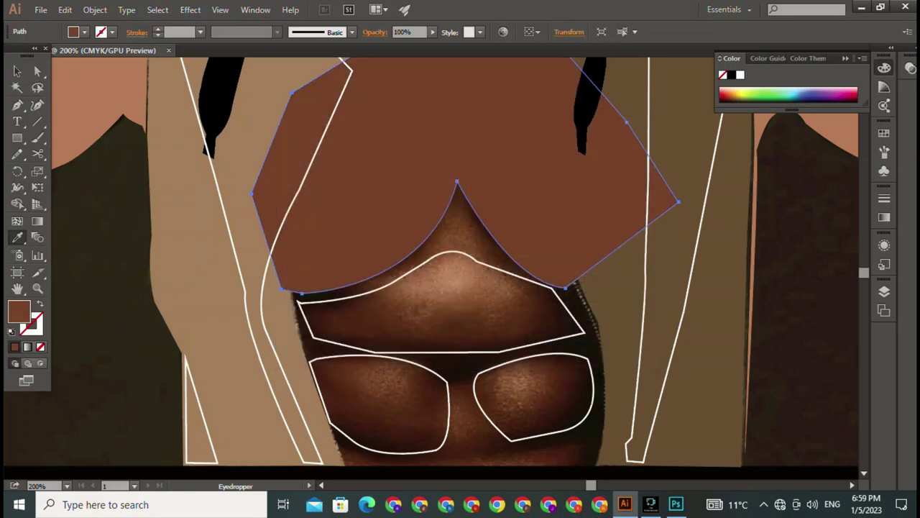
double_click(19, 311)
click(424, 209)
key(Return)
key(v)
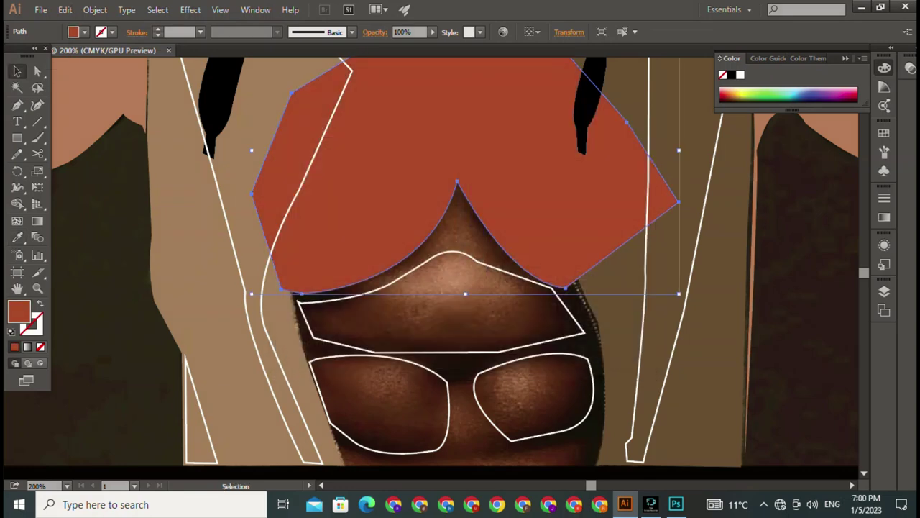
Give the band below the red area the light tan skin colour.
click(446, 324)
key(i)
click(216, 216)
key(v)
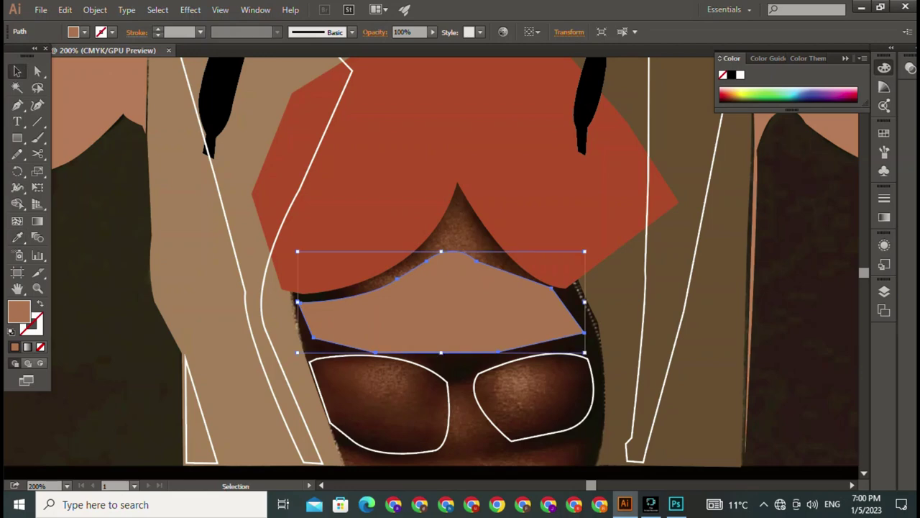
key(ctrl+shift+a)
Fill both glasses lenses with dark brown.
click(379, 453)
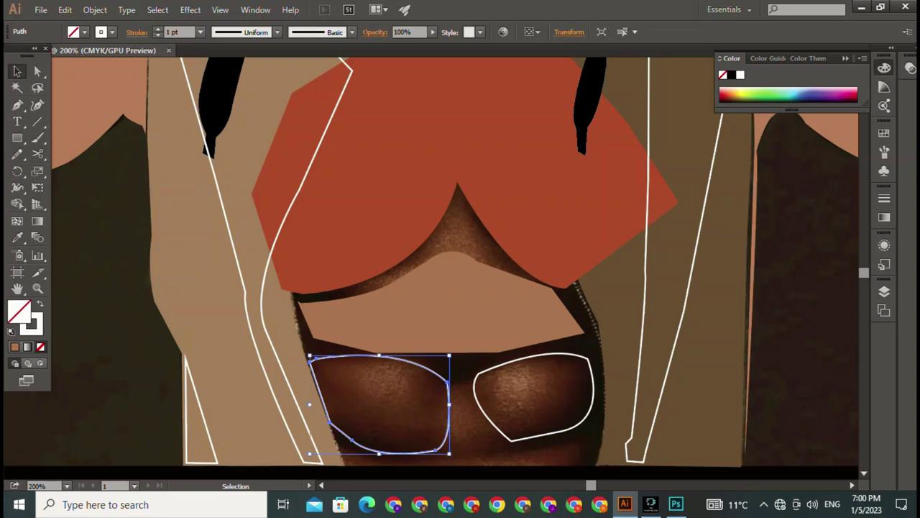
key(i)
click(424, 381)
key(v)
key(ctrl+shift+a)
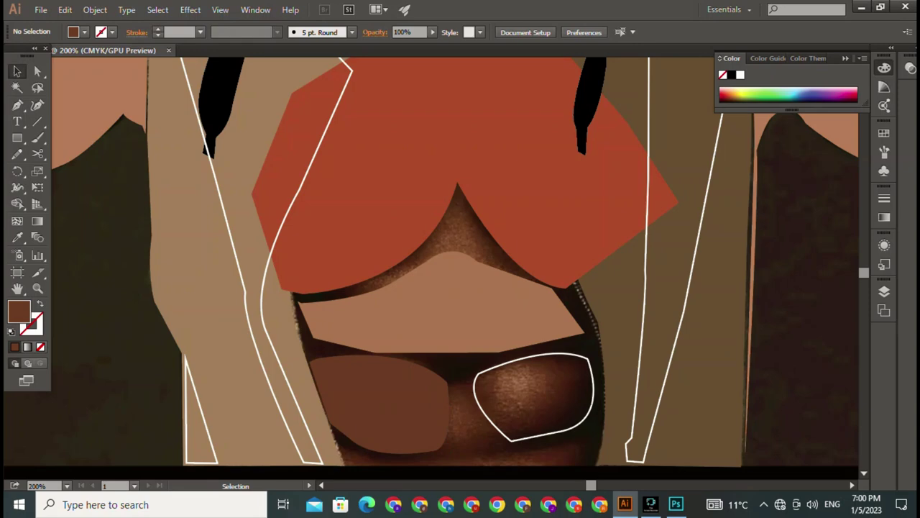
click(475, 392)
key(i)
click(424, 381)
key(v)
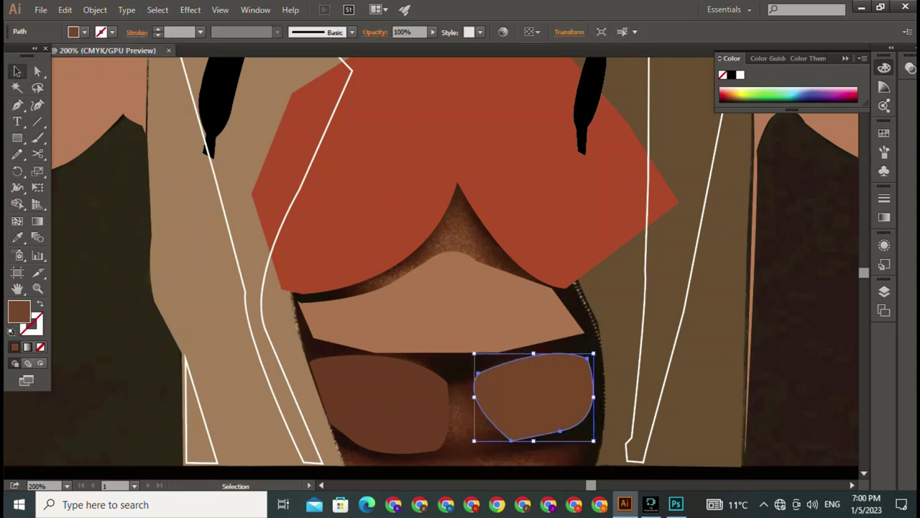
Delete the unwanted tan stripe lying over the hoodie.
click(188, 417)
drag(359, 324, 491, 208)
click(338, 144)
key(Delete)
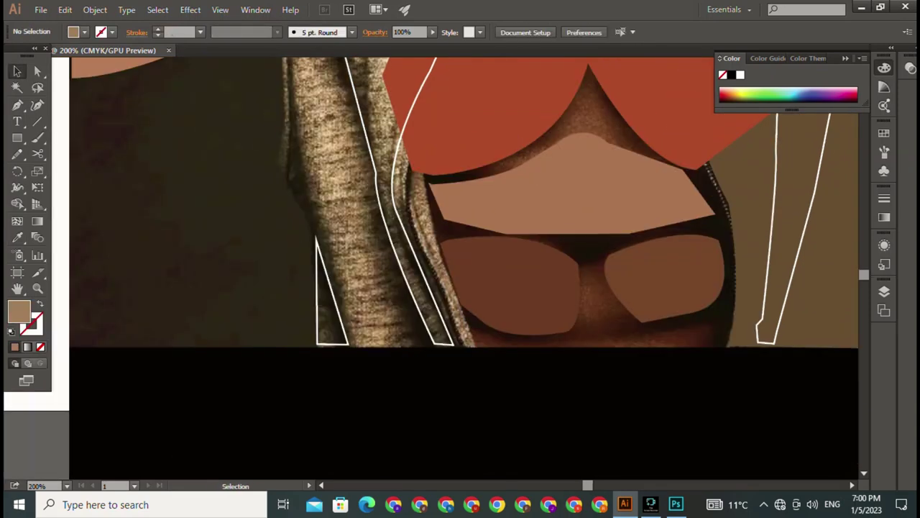
Fill the small triangle beside the drawstring with near-black sampled from the photo.
click(332, 316)
key(i)
click(287, 403)
key(v)
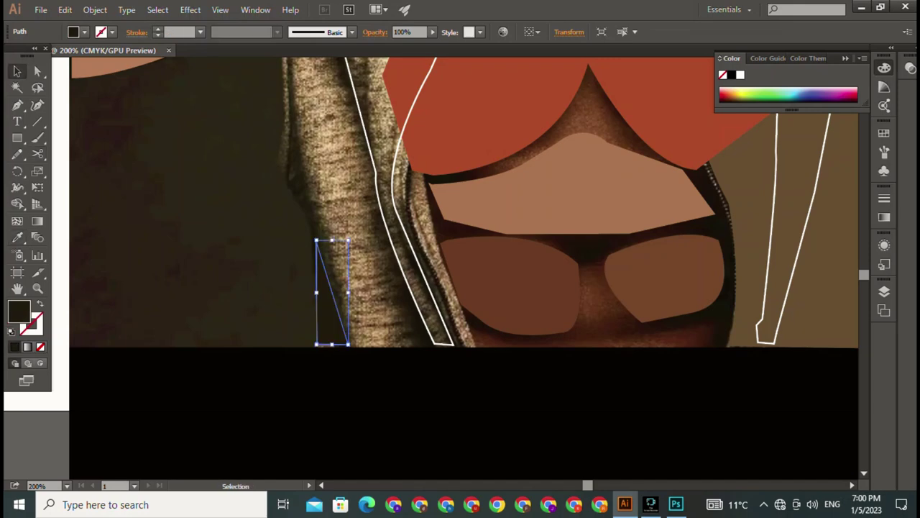
key(ctrl+shift+a)
Fill the white-outlined hoodie edge strip with greyish tan from the photo.
click(375, 179)
key(i)
click(327, 215)
key(v)
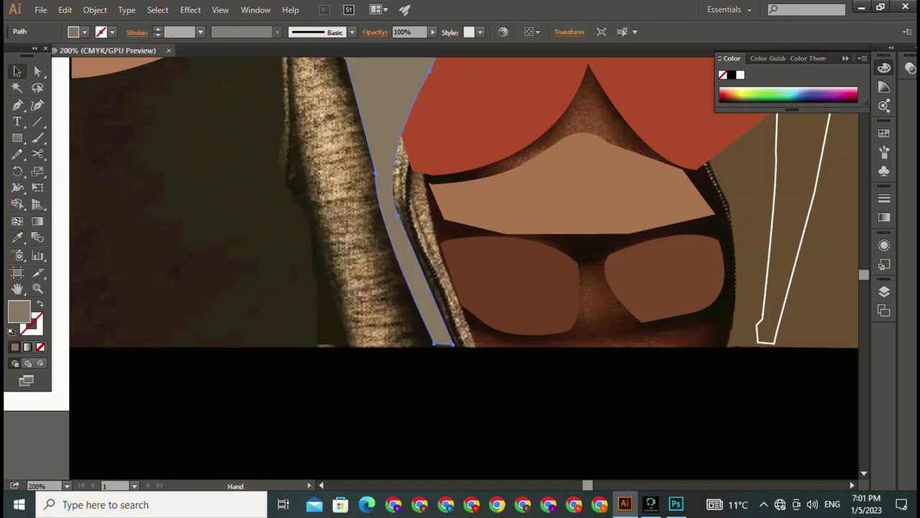
Delete the grey shape and the red chest shape.
drag(460, 179, 302, 359)
click(216, 350)
key(Delete)
click(432, 373)
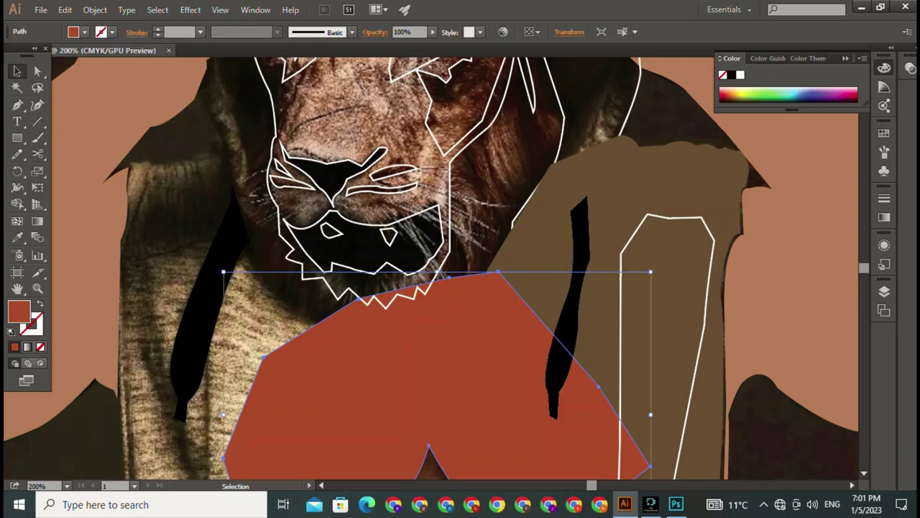
key(Delete)
Delete the brown cover shape to reveal the 90 print on the hoodie.
drag(460, 324, 359, 151)
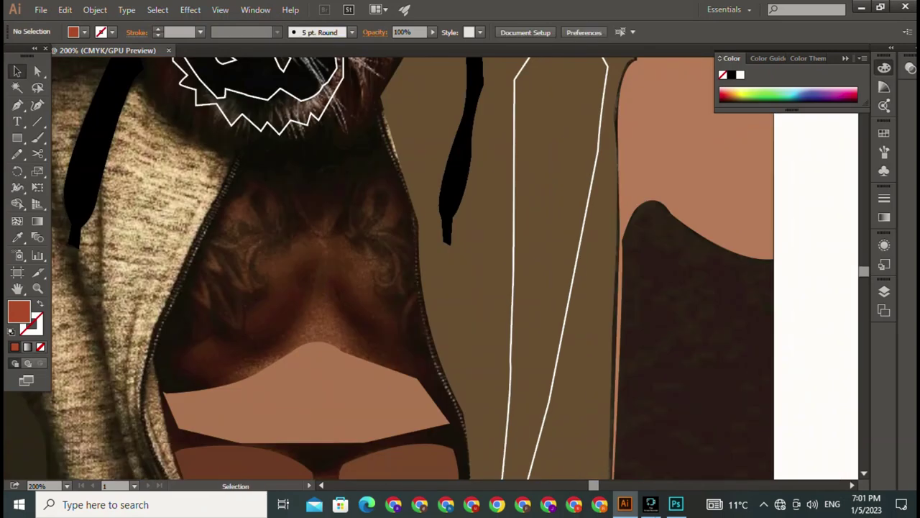
click(460, 288)
key(Delete)
click(512, 273)
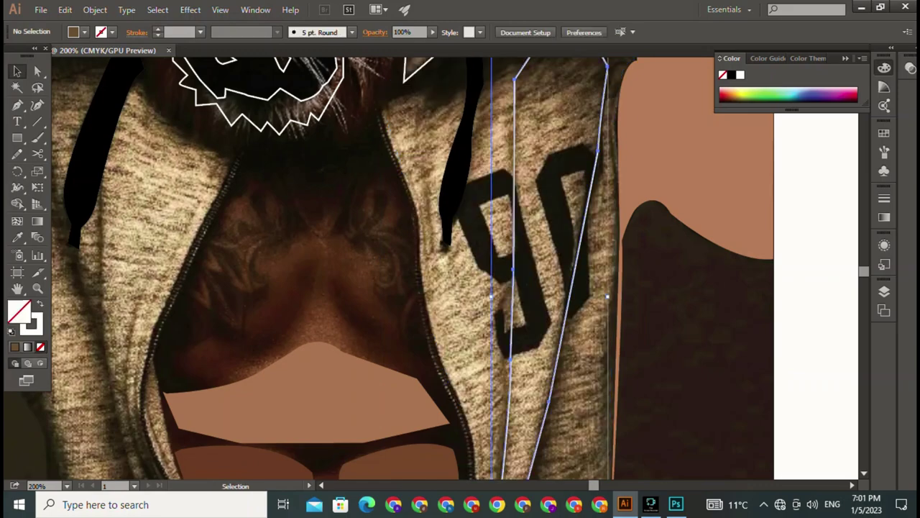
Fill the lion face outline with dark reddish brown sampled from the photo.
key(i)
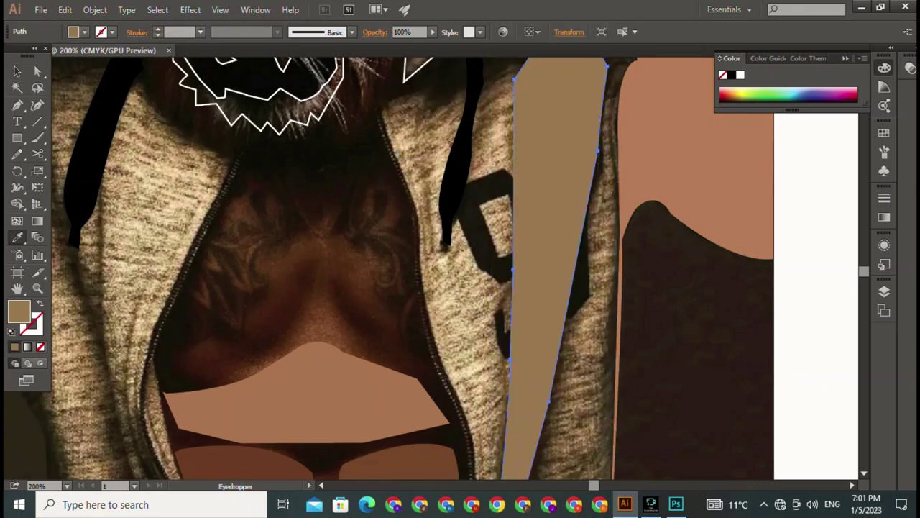
key(v)
scroll(460, 266, up, 5)
mouse_move(460, 359)
mouse_down()
mouse_move(654, 194)
mouse_move(388, 202)
mouse_up()
click(308, 174)
drag(461, 215, 417, 280)
drag(431, 215, 367, 352)
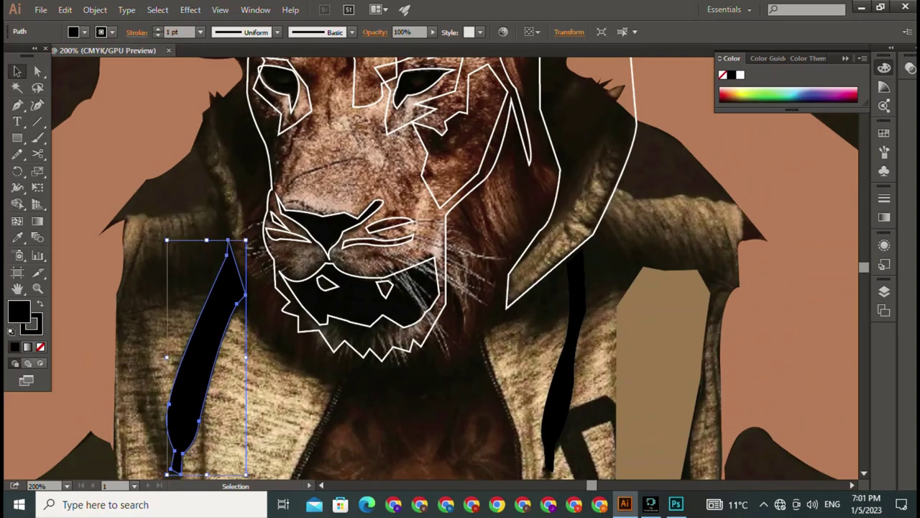
click(446, 287)
key(i)
click(475, 215)
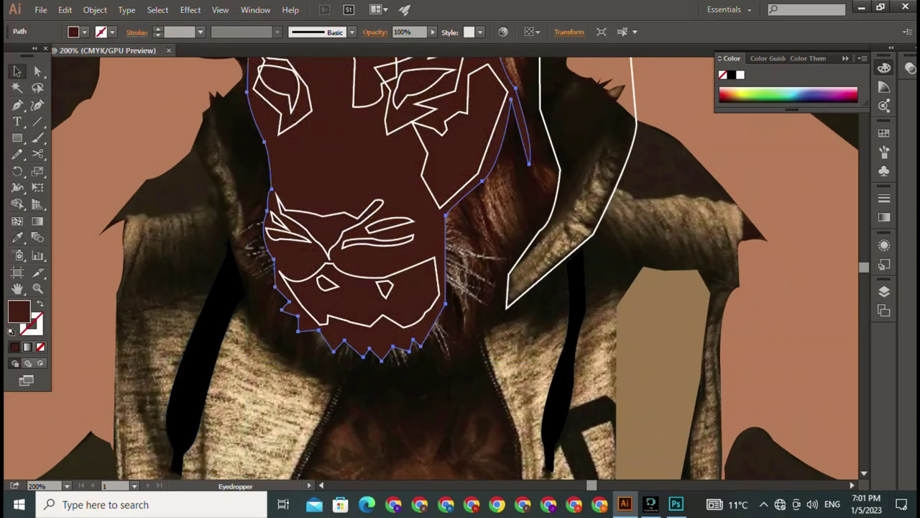
Try brown fills on the lower jaw, then delete the dark-brown face fill shape.
ctrl+click(359, 302)
click(402, 374)
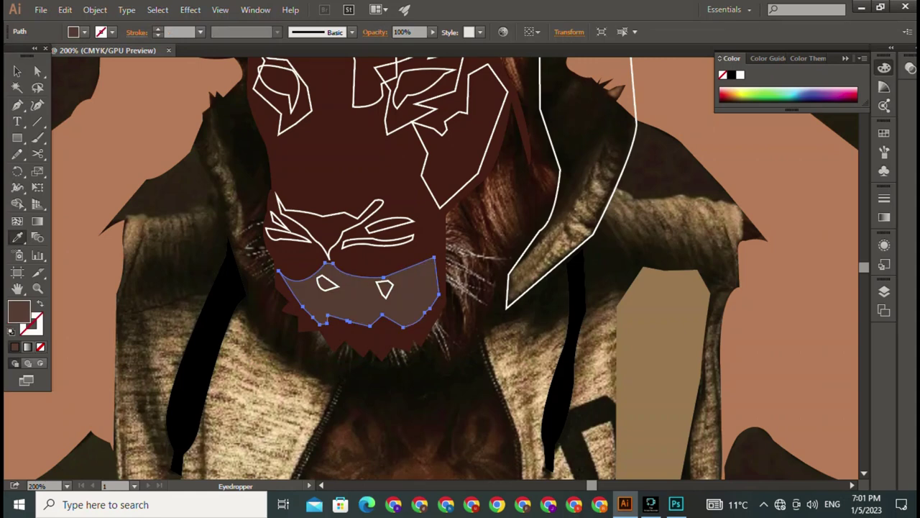
click(359, 158)
key(v)
click(359, 158)
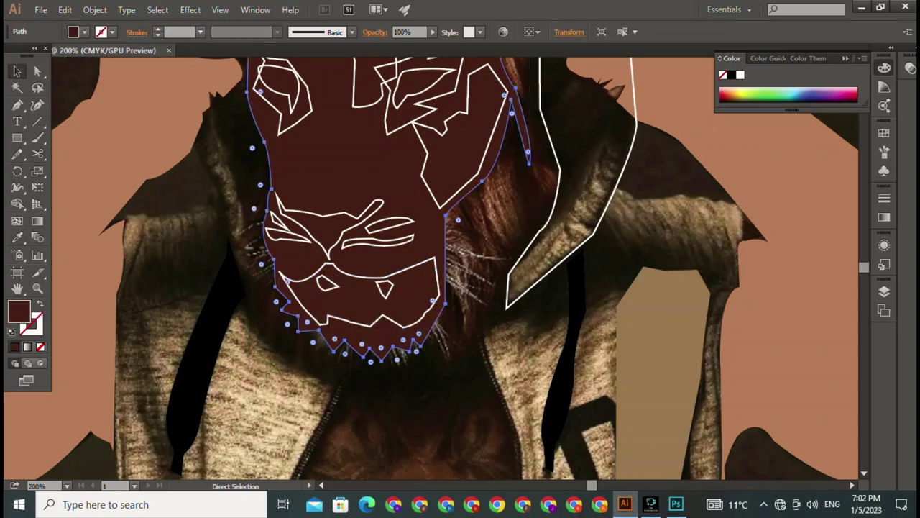
key(Delete)
Fill the lower jaw with black sampled from the photo.
click(352, 320)
key(i)
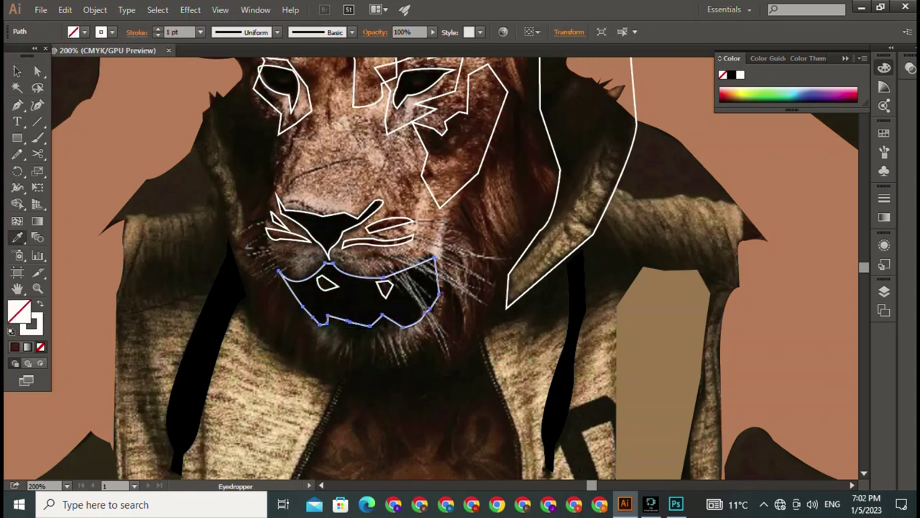
click(204, 345)
key(v)
Give the two tooth triangles a white fill.
click(385, 289)
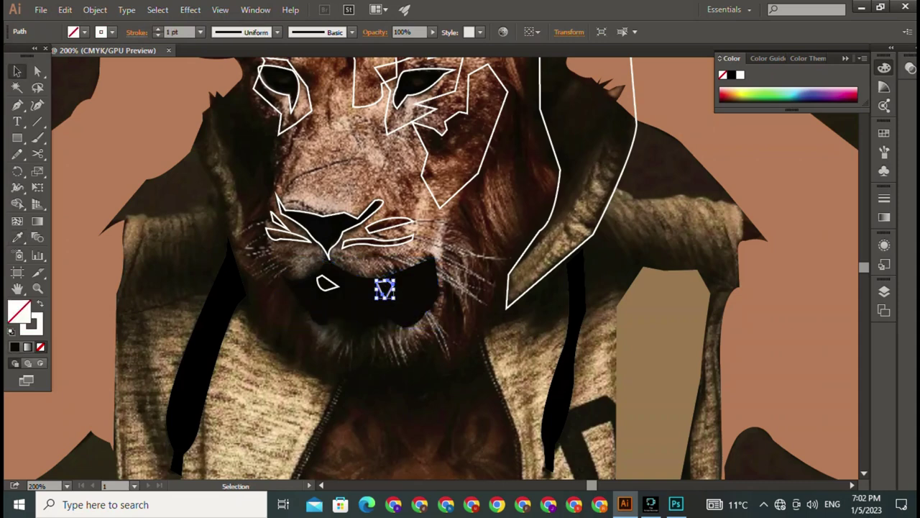
key(comma)
click(327, 283)
key(comma)
key(ctrl+shift+a)
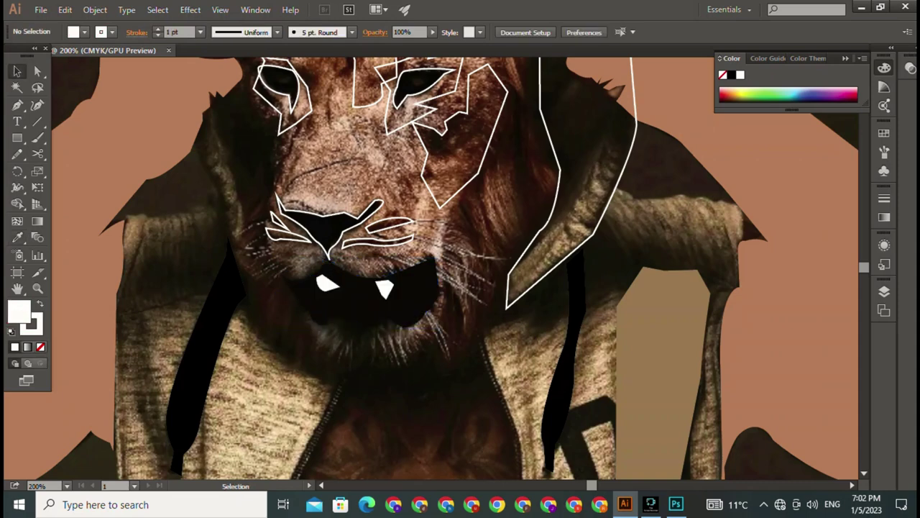
click(324, 215)
key(ctrl+shift+a)
Colour the lower whisker tan and the upper whisker dark brown from the photo.
click(377, 241)
key(i)
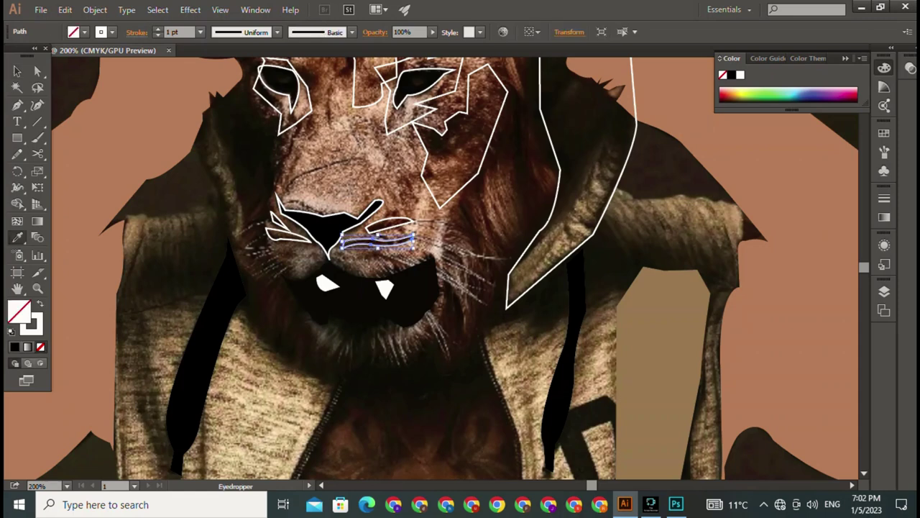
click(661, 323)
key(v)
key(ctrl+shift+a)
click(388, 224)
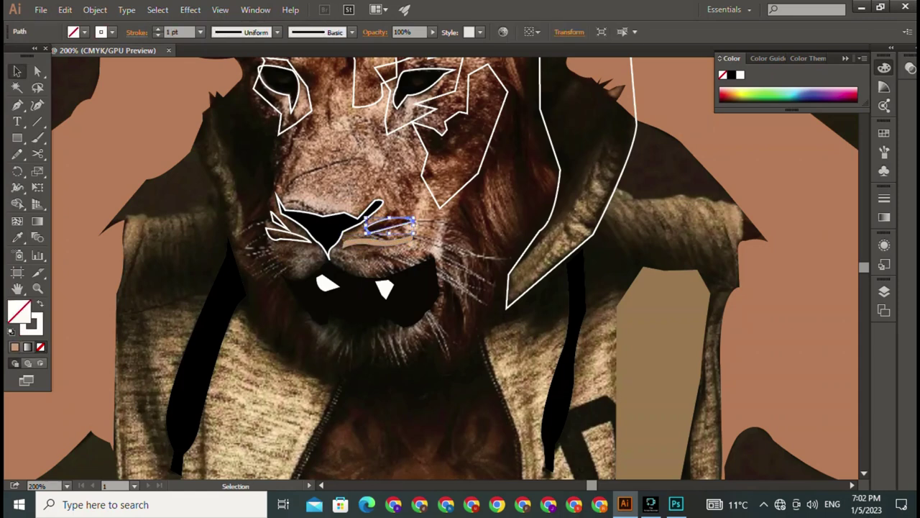
key(i)
click(403, 248)
key(v)
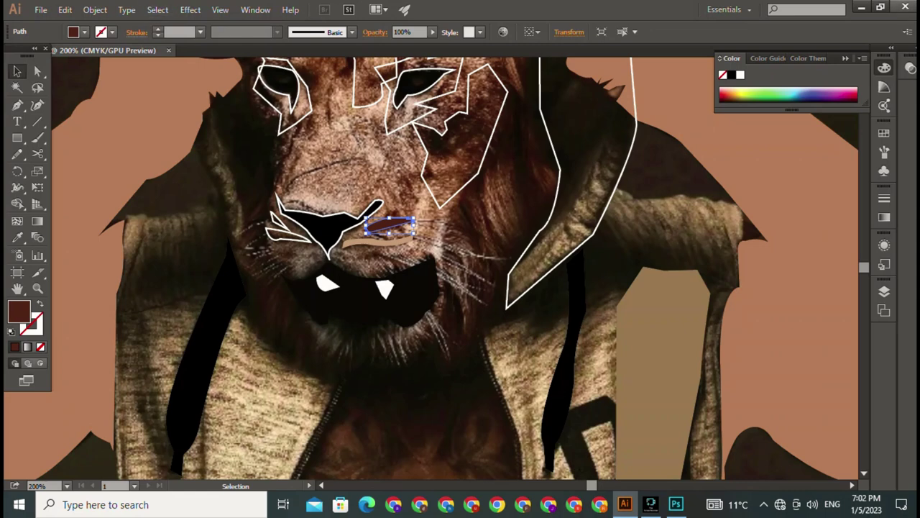
Colour the left whisker light peach and the small whisker brown.
click(288, 234)
key(i)
click(281, 237)
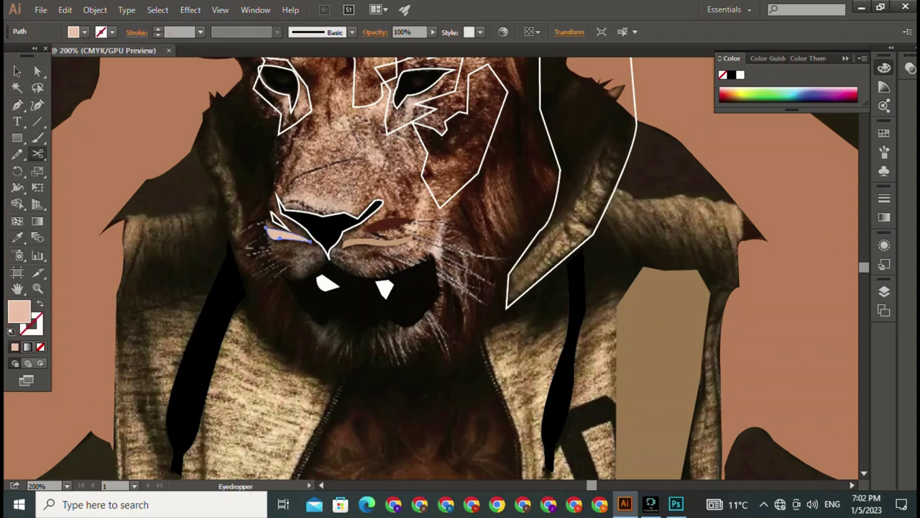
key(v)
click(272, 216)
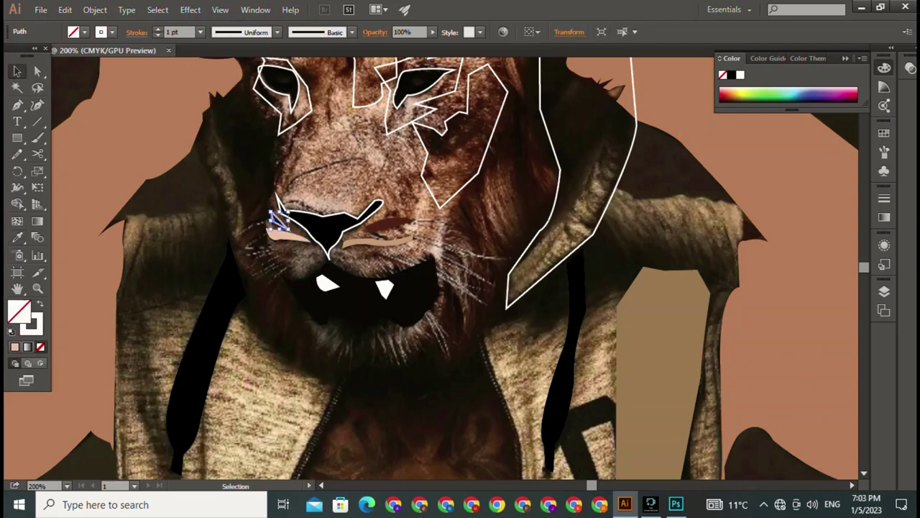
key(j)
key(i)
click(272, 216)
key(v)
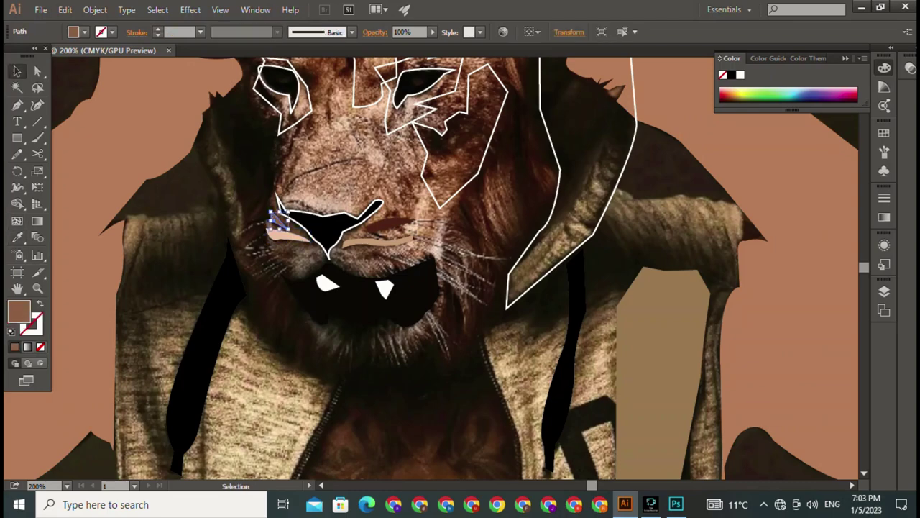
Fill the left eye area with peach sampled from the photo.
scroll(272, 216, up, 3)
click(253, 194)
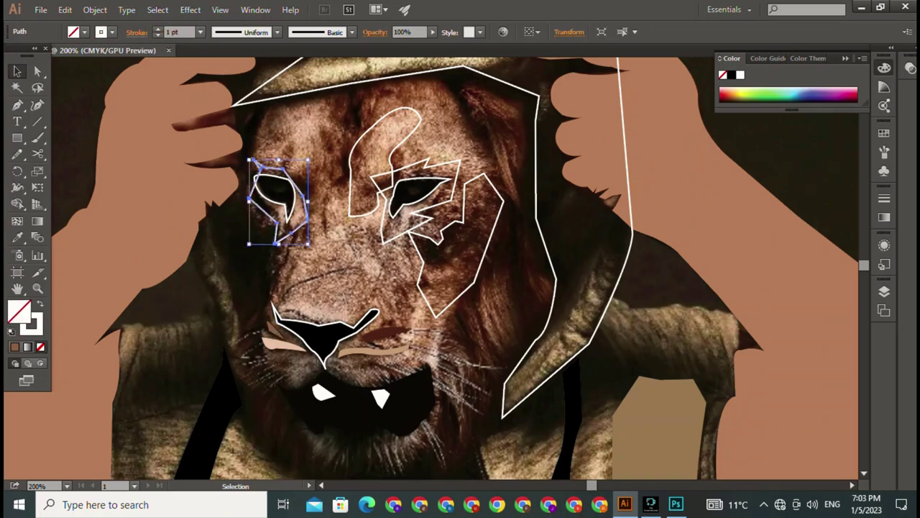
key(i)
click(287, 344)
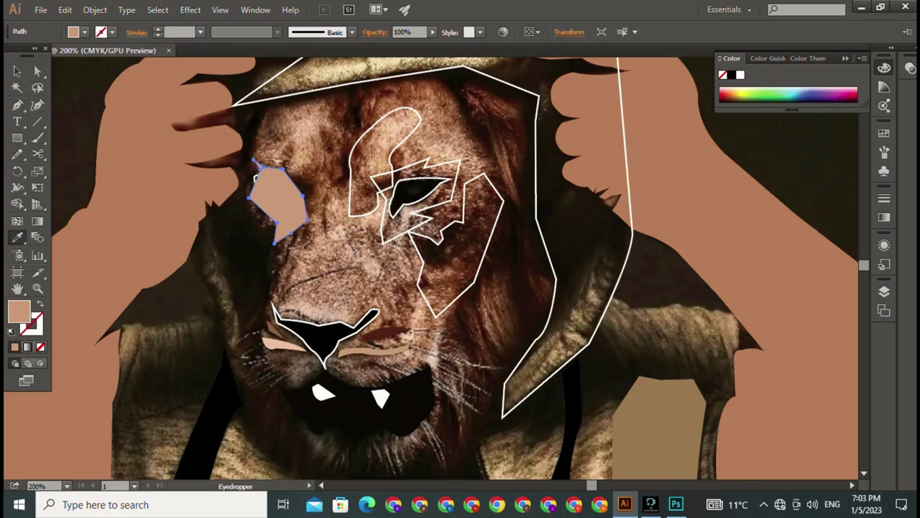
key(v)
key(ctrl+shift+a)
Fill the inner left eye outline with black.
click(256, 177)
right_click(253, 174)
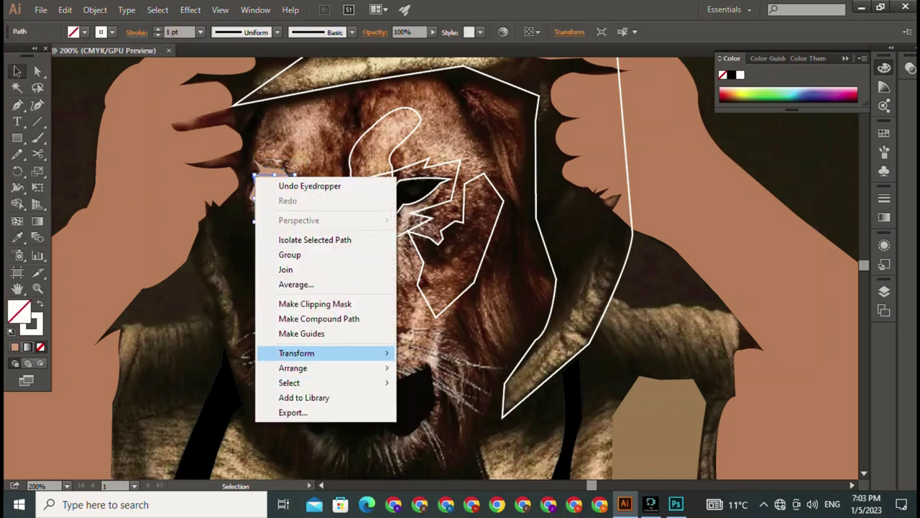
click(441, 366)
key(i)
click(417, 188)
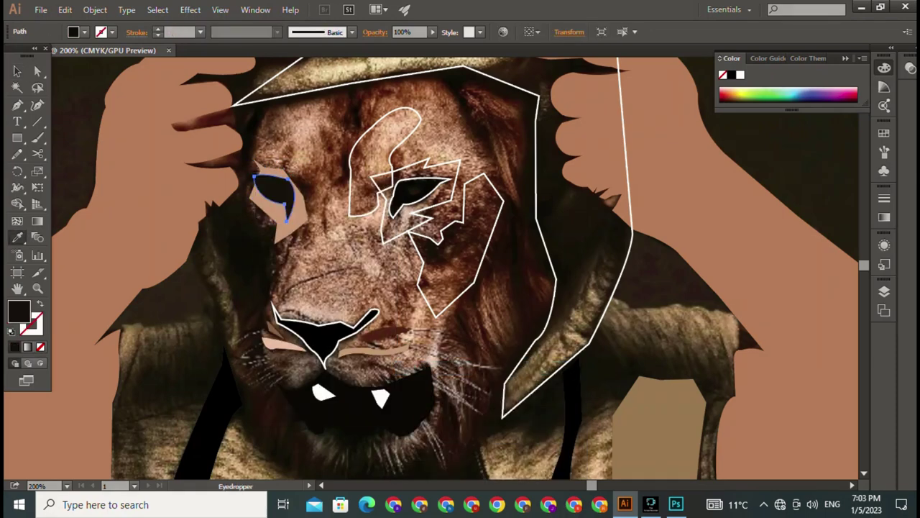
key(v)
key(ctrl+shift+a)
click(421, 182)
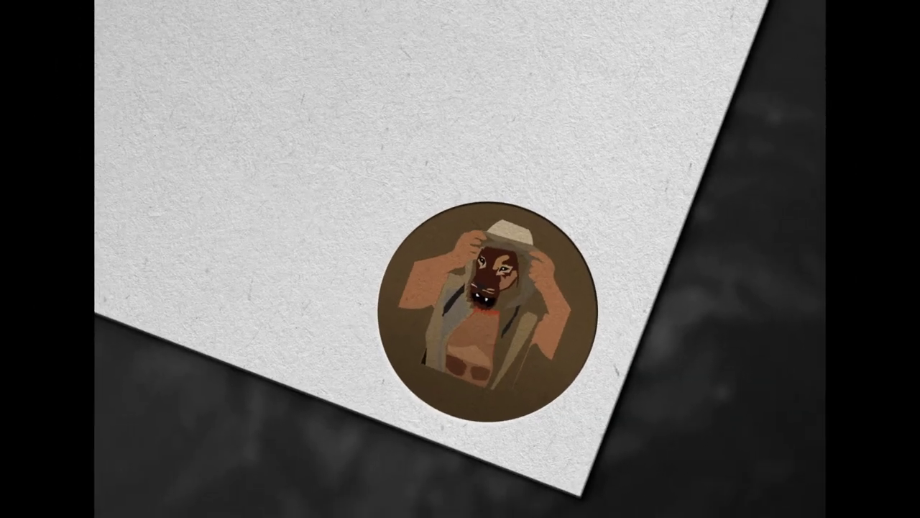